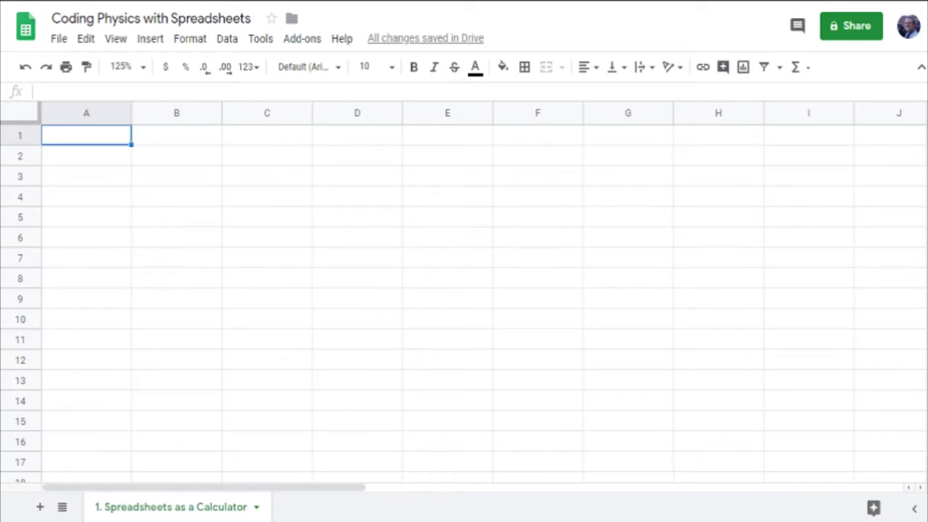
- Enter the header "Density" in cell A1
text(Desn)
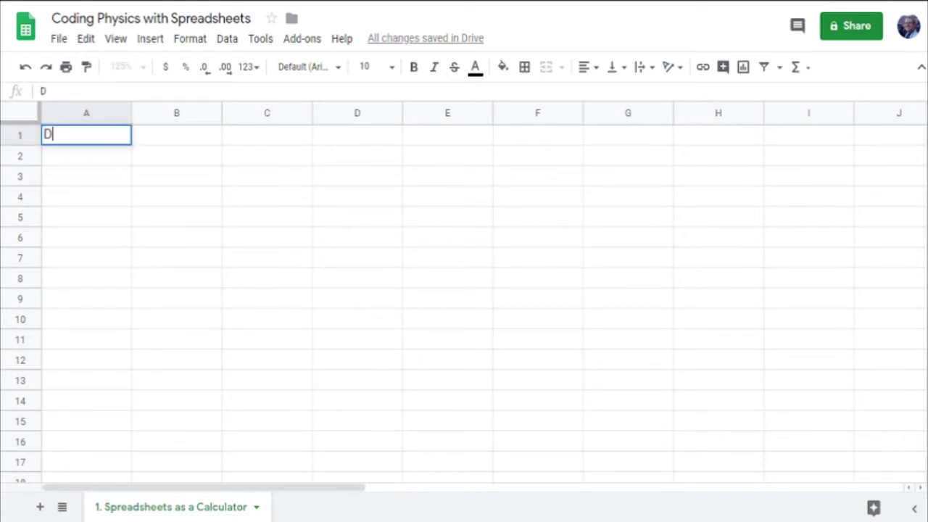
key(BackSpace)
key(BackSpace)
text(nsity)
key(BackSpace)
key(BackSpace)
text(t)
key(BackSpace)
text(ty)
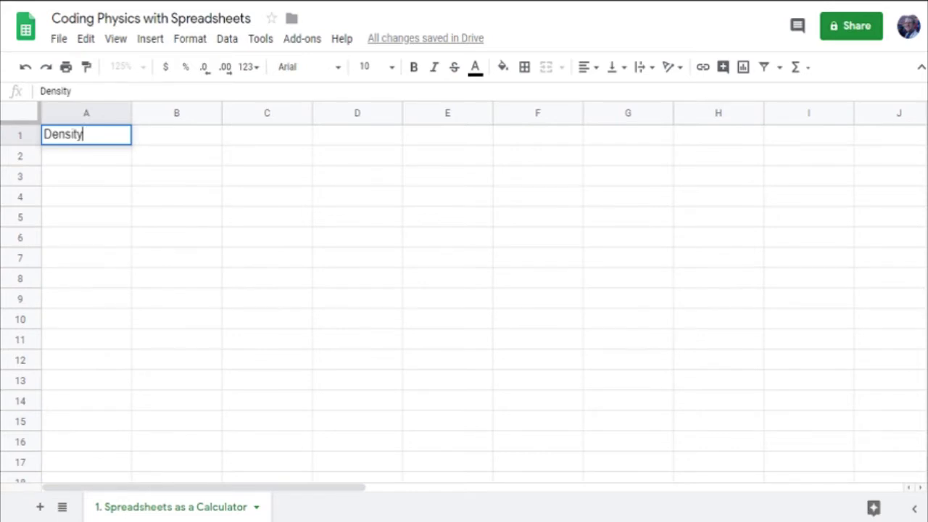
key(Return)
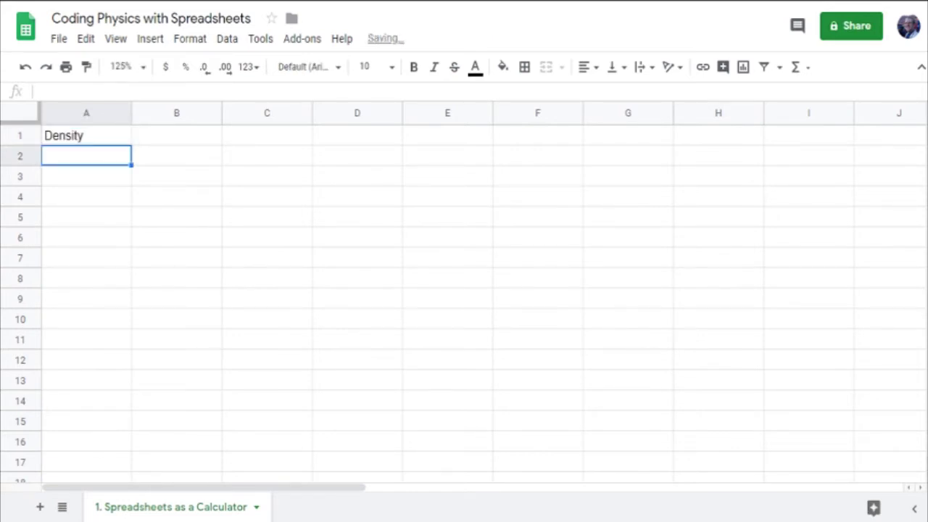
- Add the headers "Mass" in cell B1 and "Volume" in cell C1
key(Up)
key(Right)
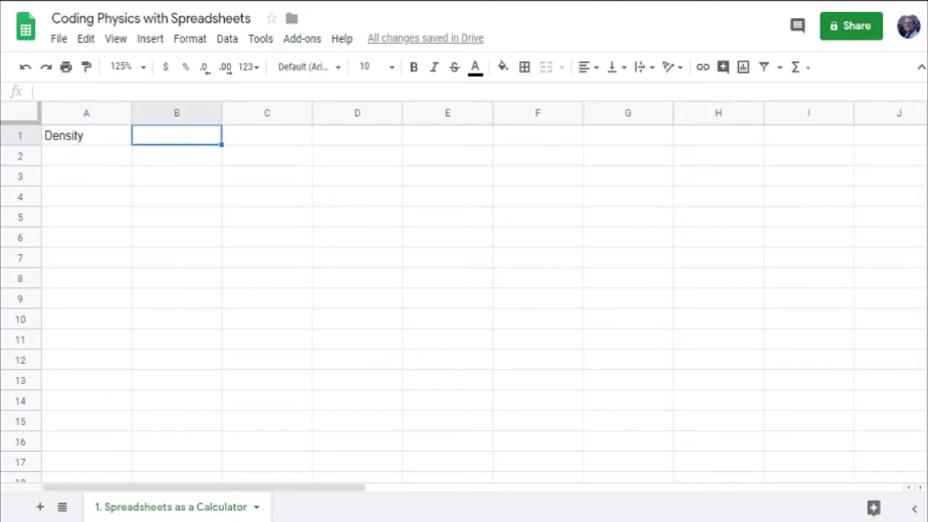
text(Mass)
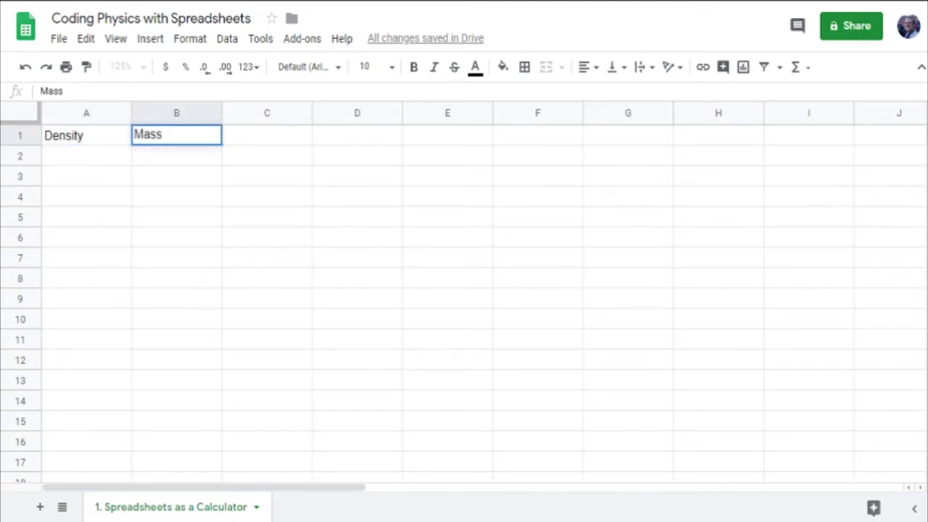
key(Tab)
text(Volume)
key(Return)
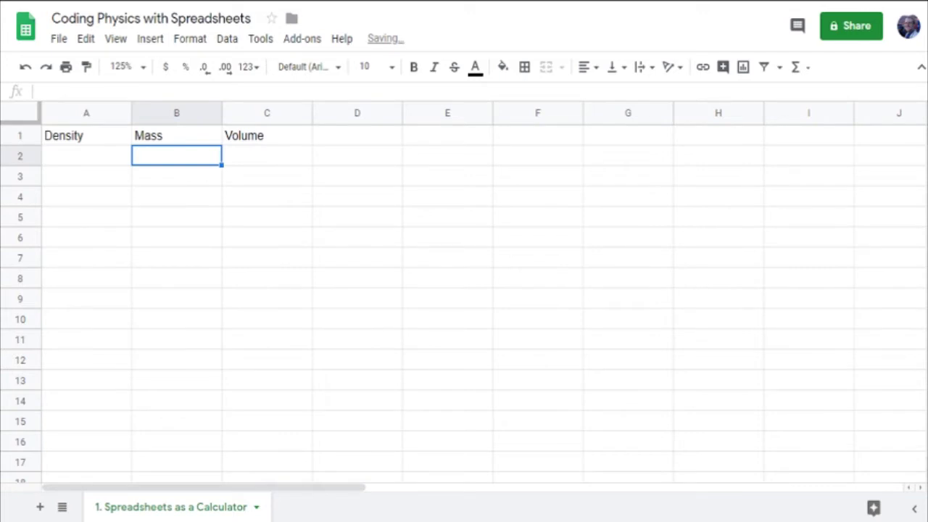
key(Up)
key(Left)
key(Right)
key(Right)
key(Left)
key(Left)
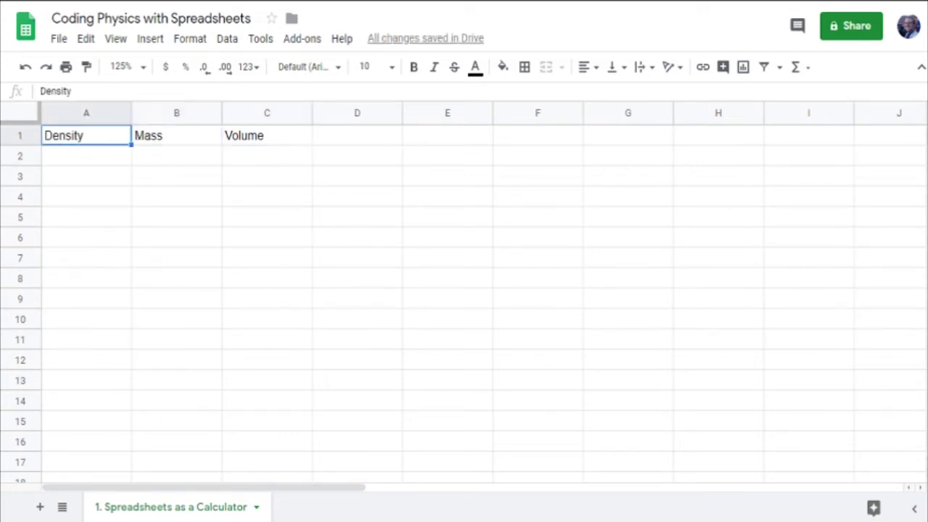
key(Right)
key(Right)
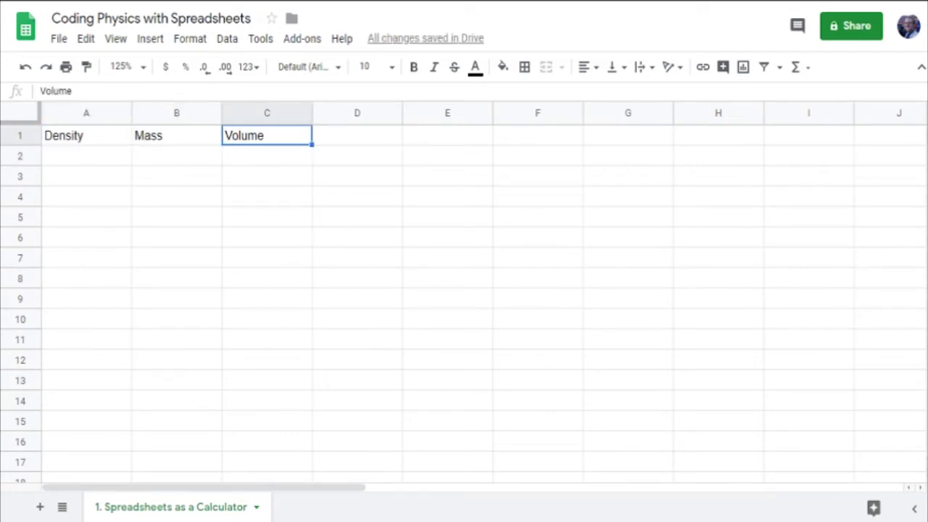
key(Left)
key(Left)
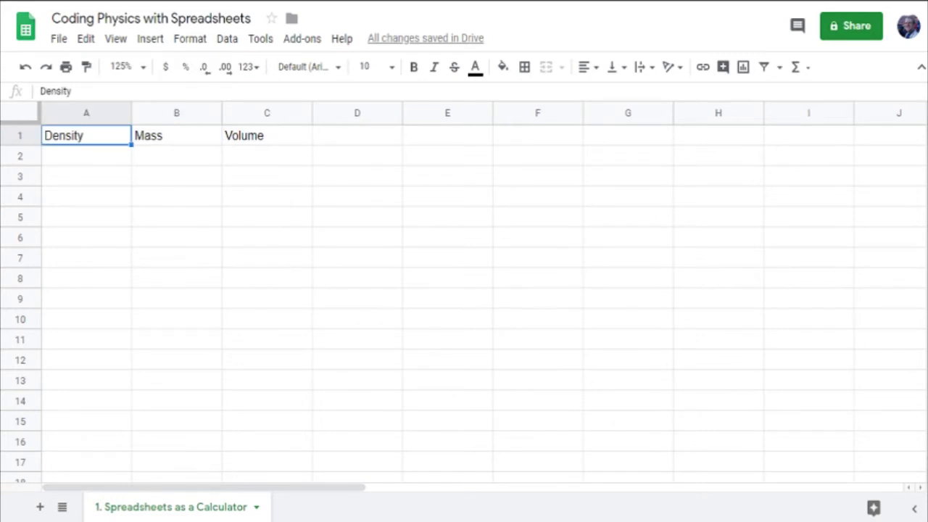
key(Right)
key(Right)
key(Left)
key(Left)
key(Right)
key(Right)
key(Right)
key(Right)
key(Right)
key(Return)
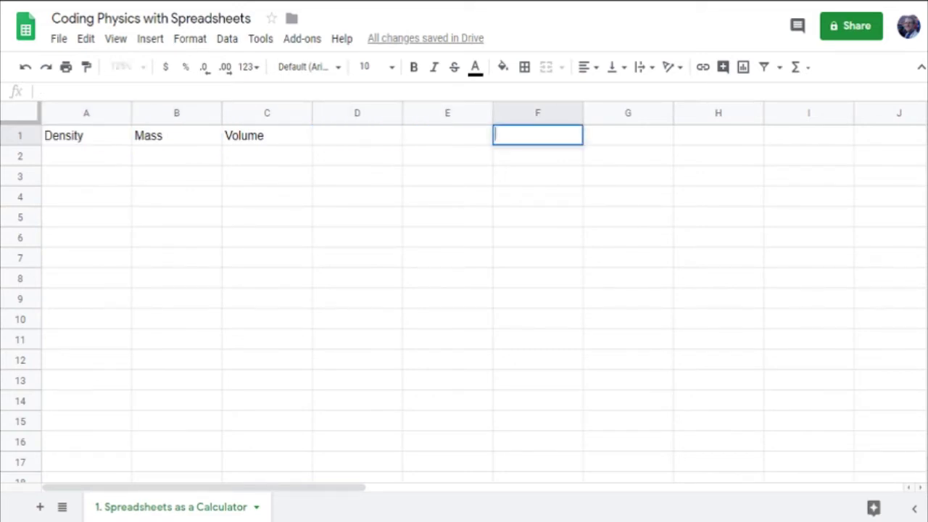
key(Return)
key(Down)
key(Down)
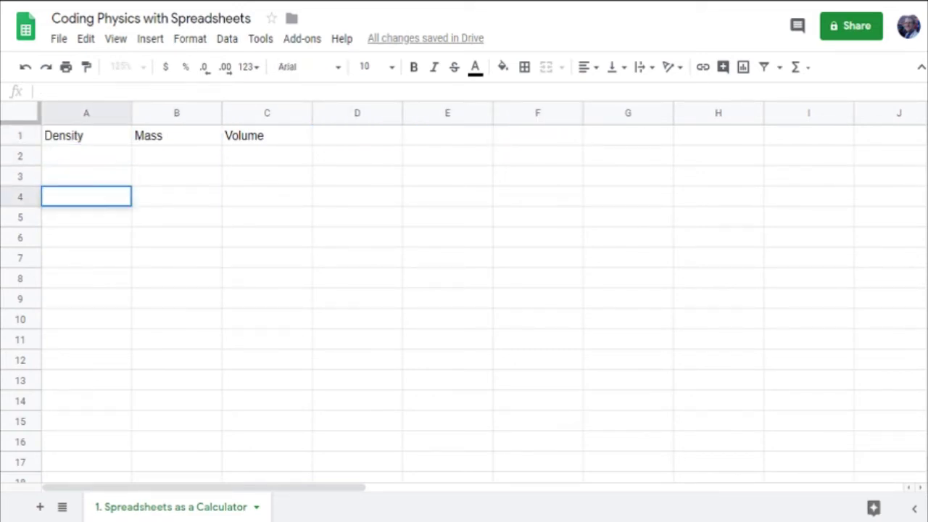
key(Down)
key(Right)
key(Up)
key(Up)
key(Up)
key(Left)
key(Up)
key(Right)
key(Right)
key(Left)
key(Left)
key(Down)
key(Up)
key(Right)
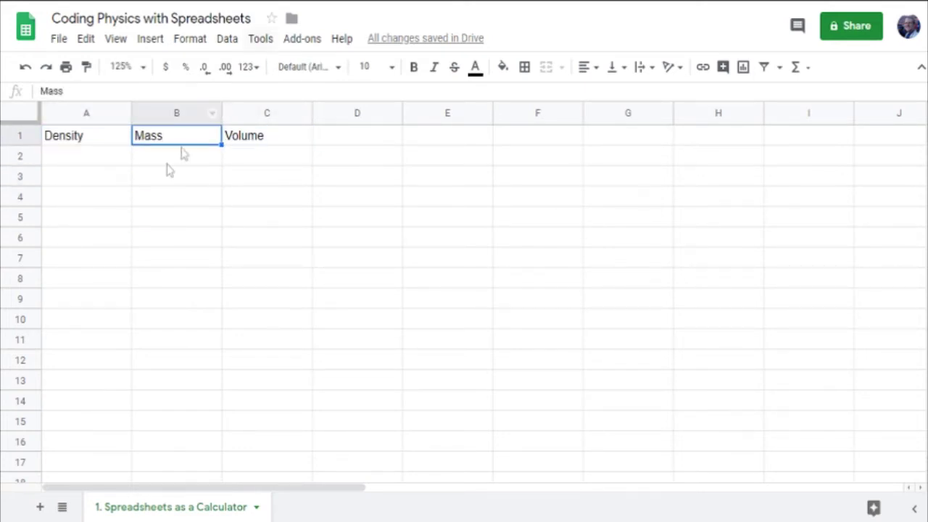
key(Right)
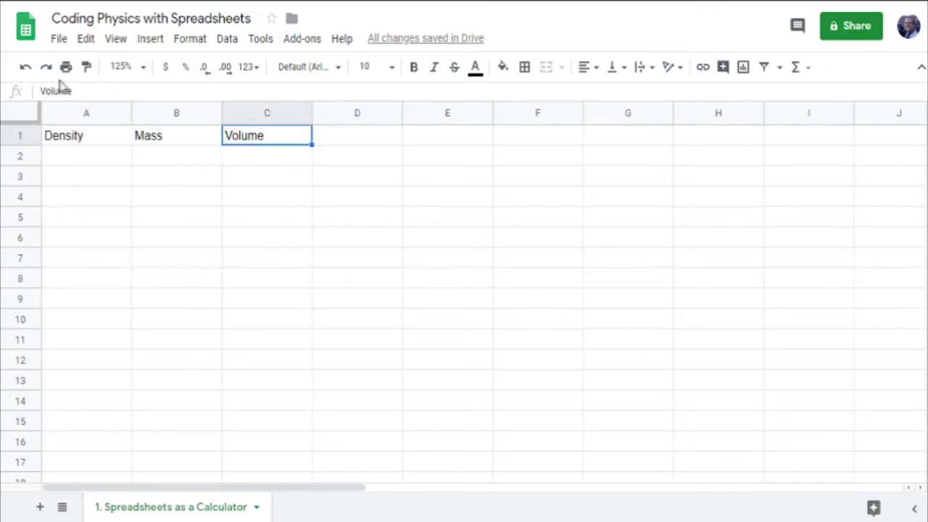
- Make the formula bar taller and enter a mass of 13.5 in cell B2
drag(69, 98, 72, 134)
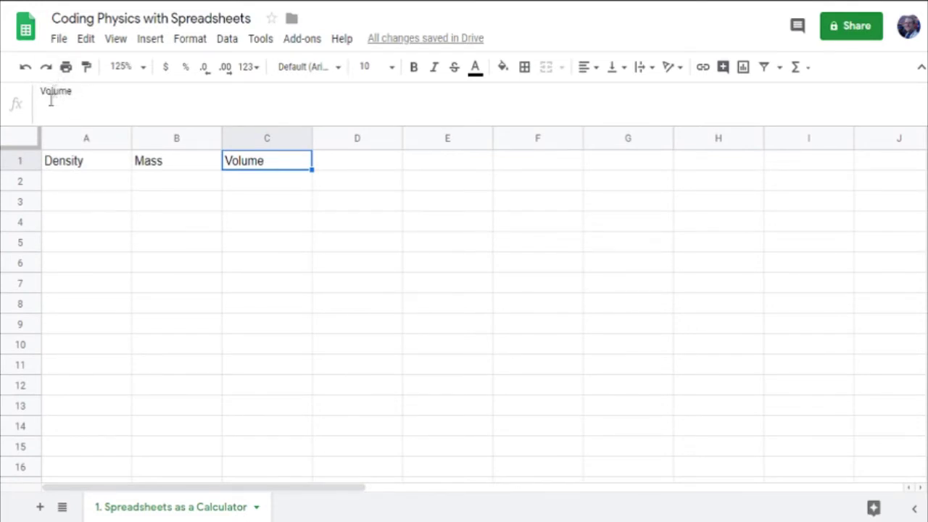
click(163, 187)
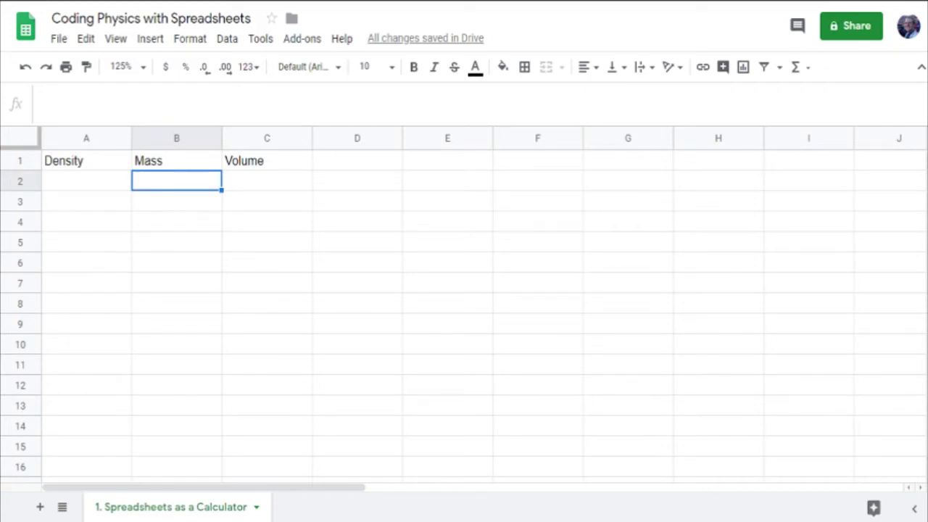
text(13.5)
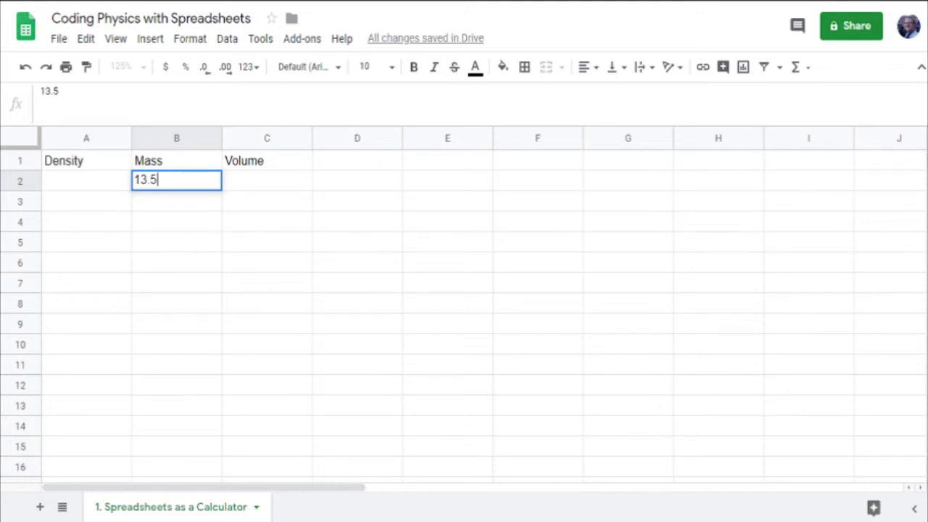
key(Return)
key(Up)
key(Up)
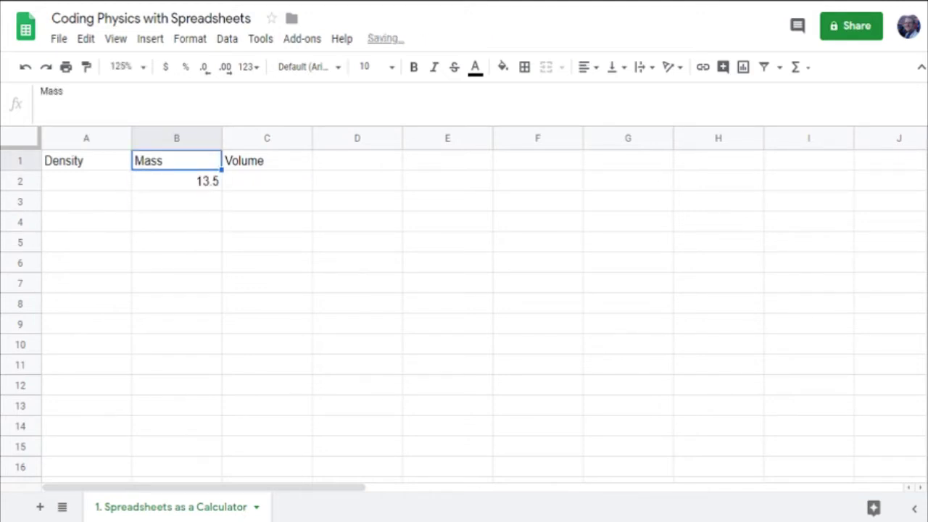
key(Down)
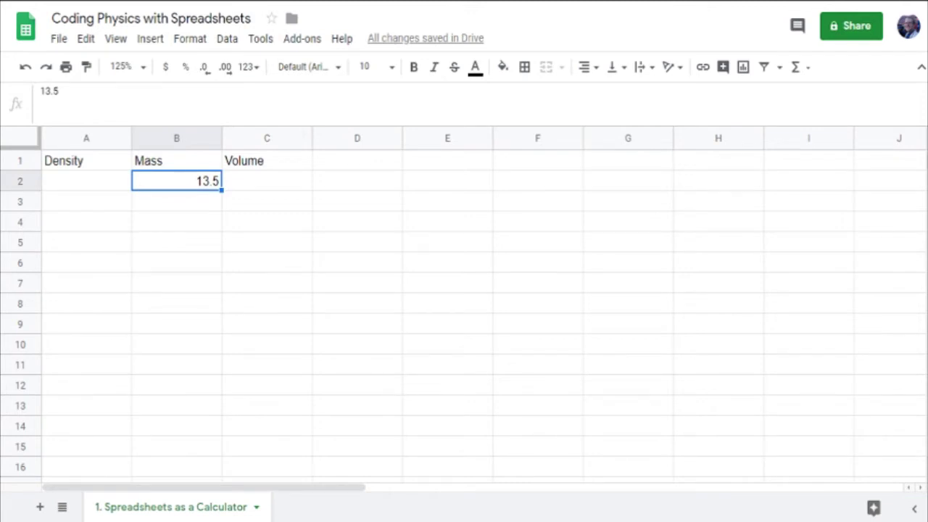
- Add the unit to the mass header in B1 so it reads "Mass (kg)"
key(Up)
key(Return)
text((kg))
key(Return)
- Enter 16000 as the volume in cell C2
key(Up)
key(Down)
key(Right)
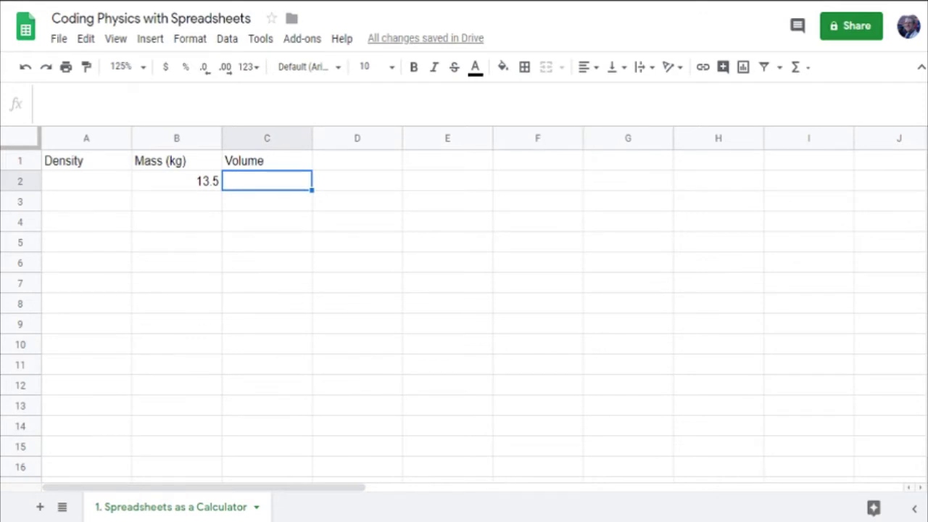
text(1)
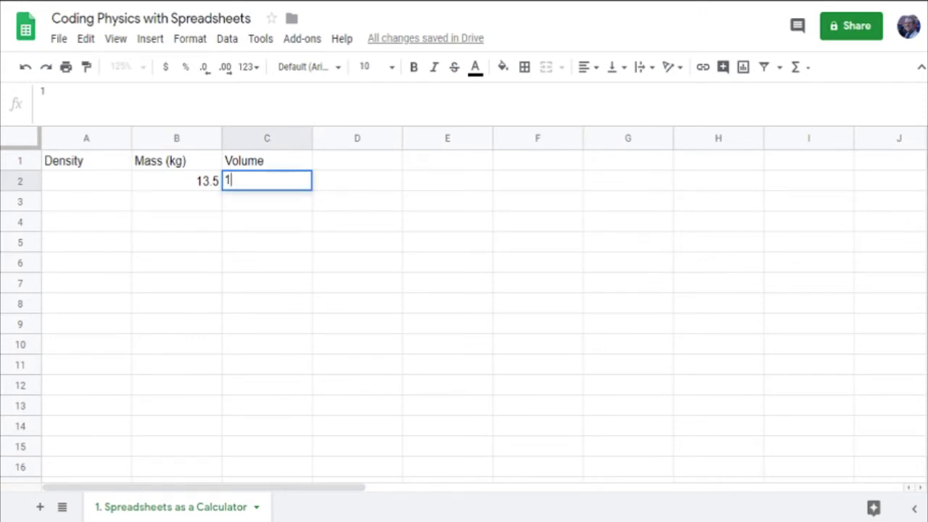
text(6000)
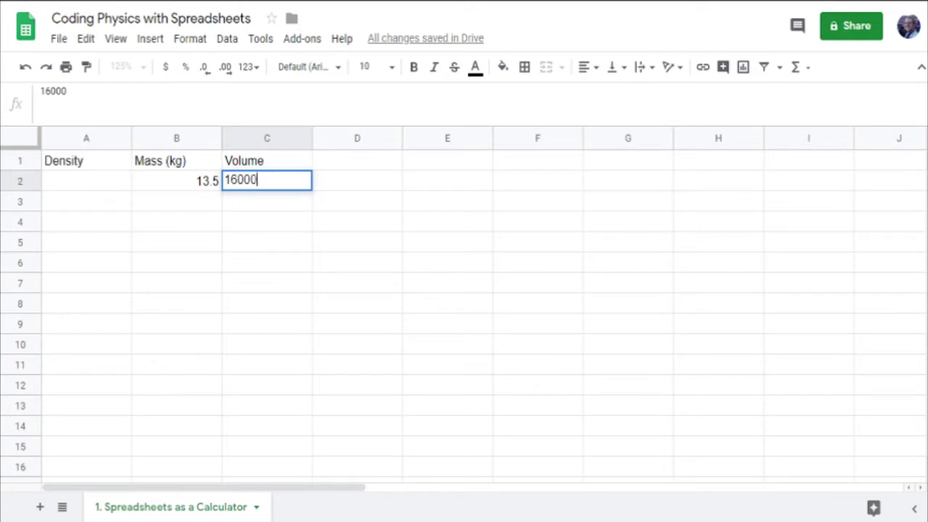
key(Up)
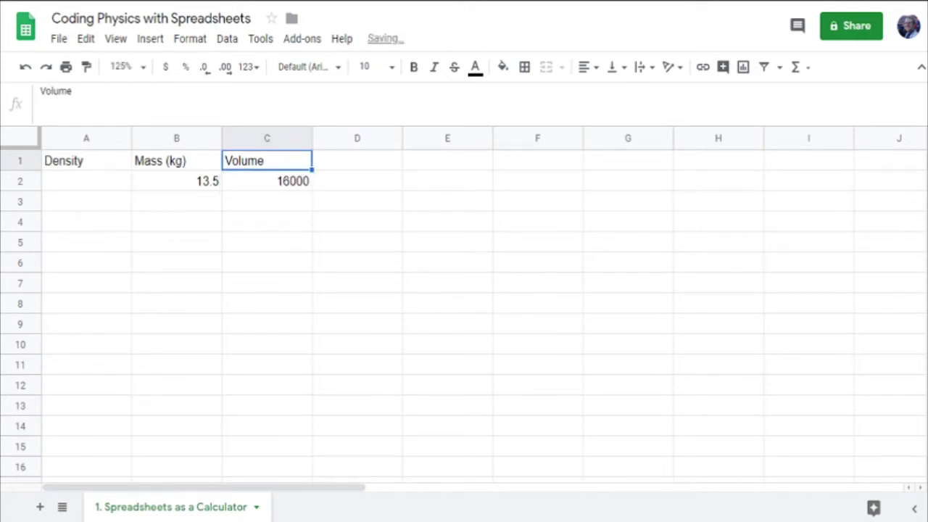
- Add the unit to the volume header in C1 so it reads "Volume (cm^3)"
key(Return)
text(()
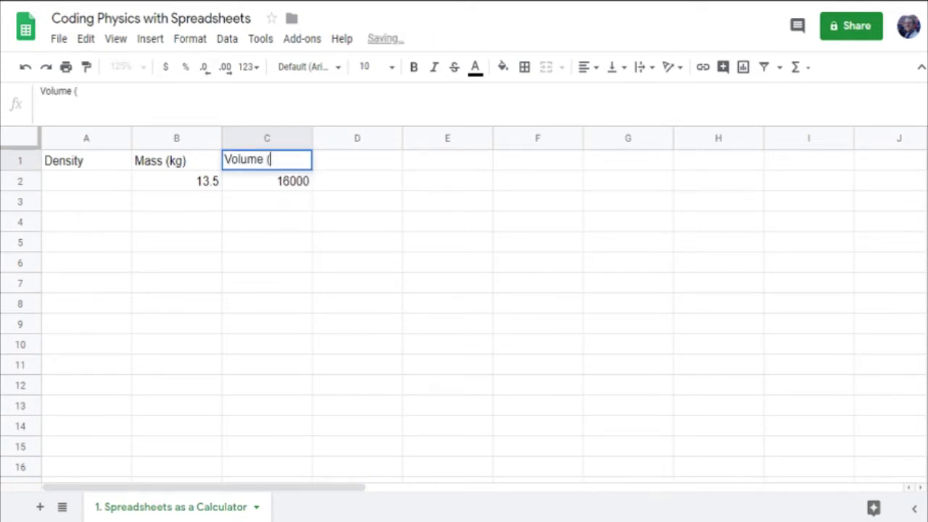
text(cm^3))
key(Return)
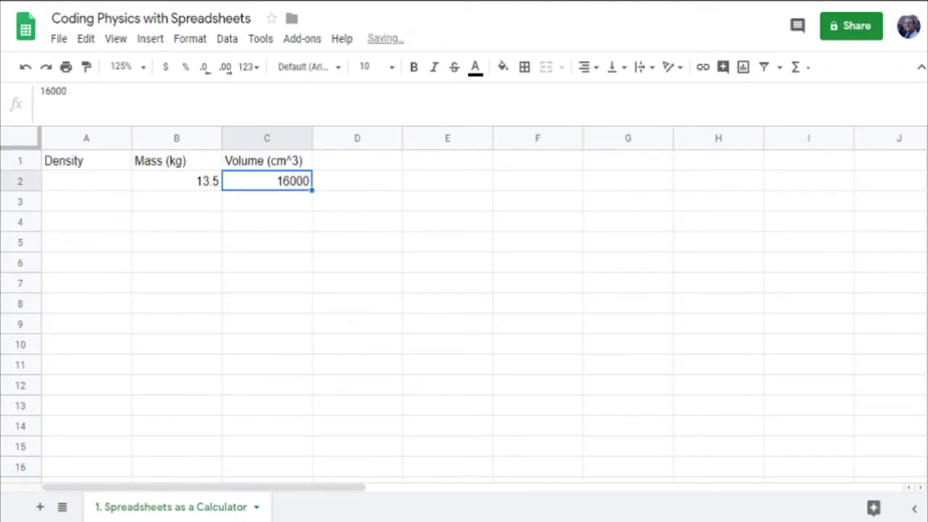
click(176, 181)
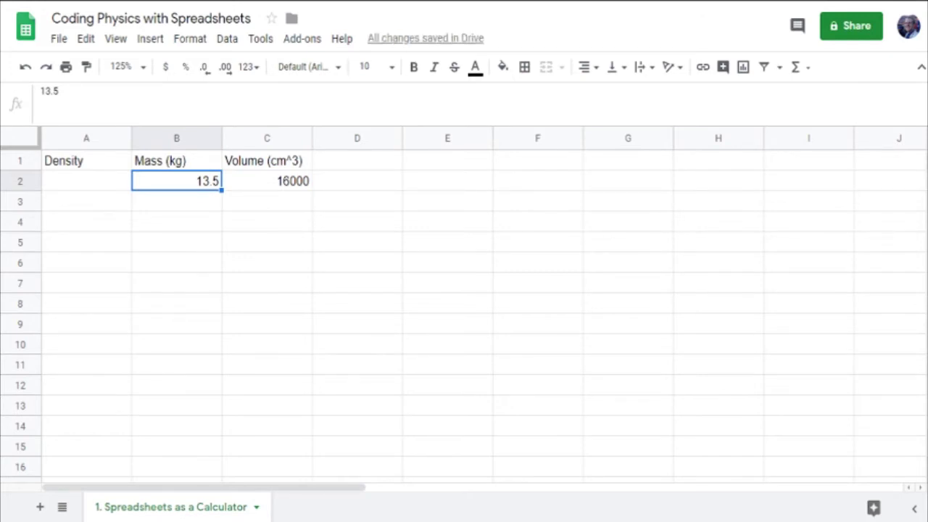
click(267, 182)
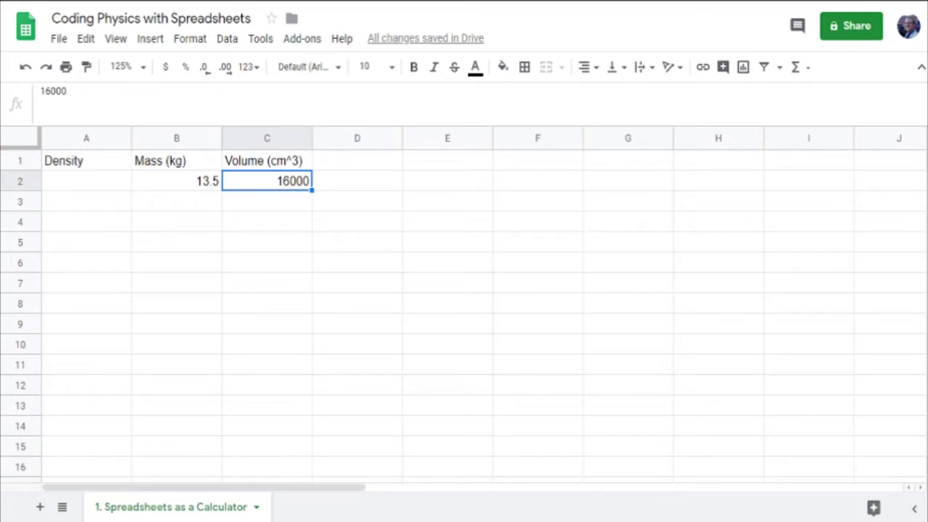
click(176, 181)
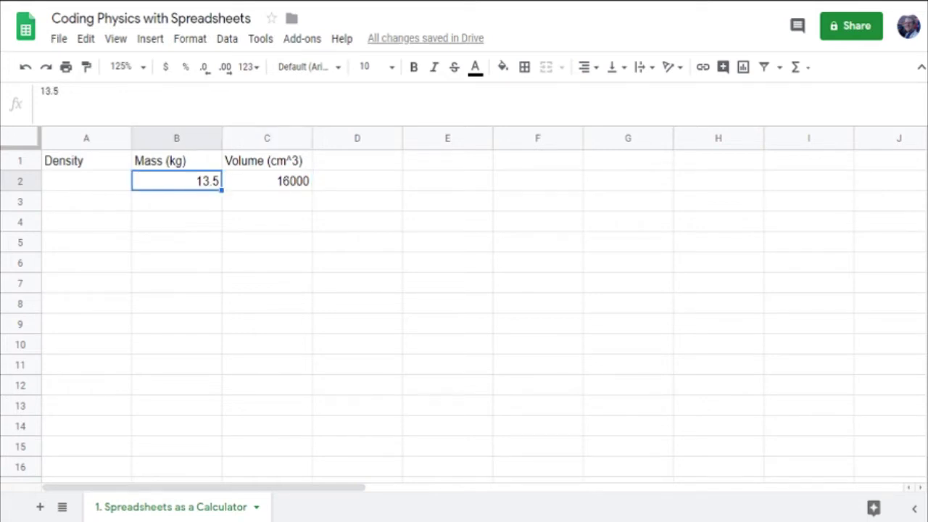
click(267, 181)
- Go to the sheet's last column, Z, and insert one column to its right
click(357, 182)
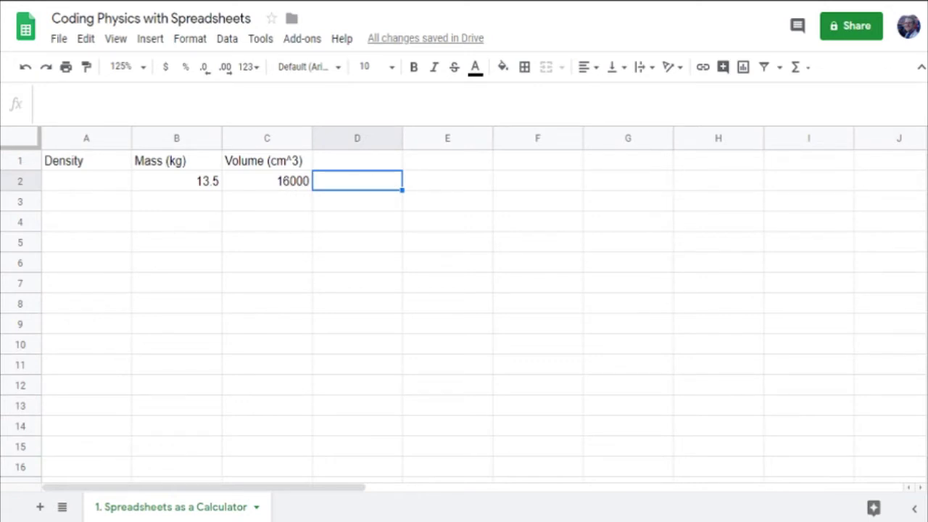
key(ctrl+Right)
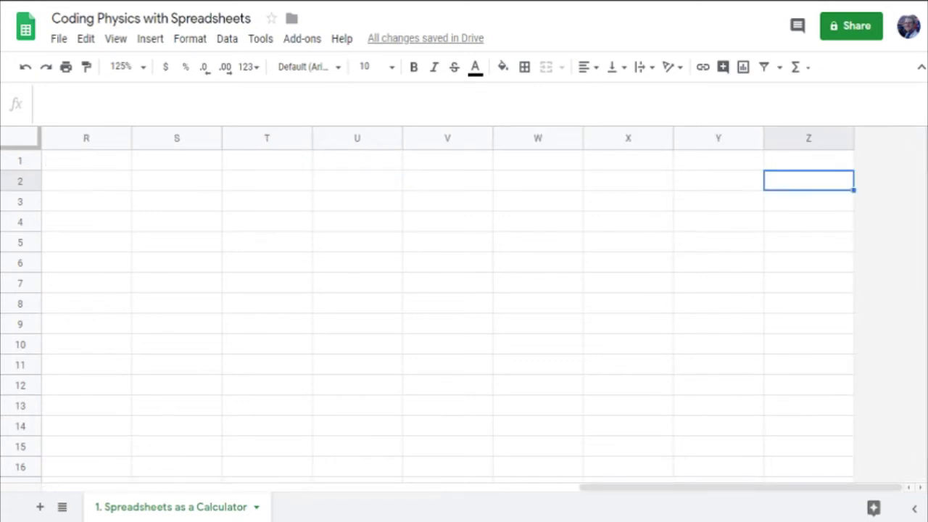
right_click(806, 142)
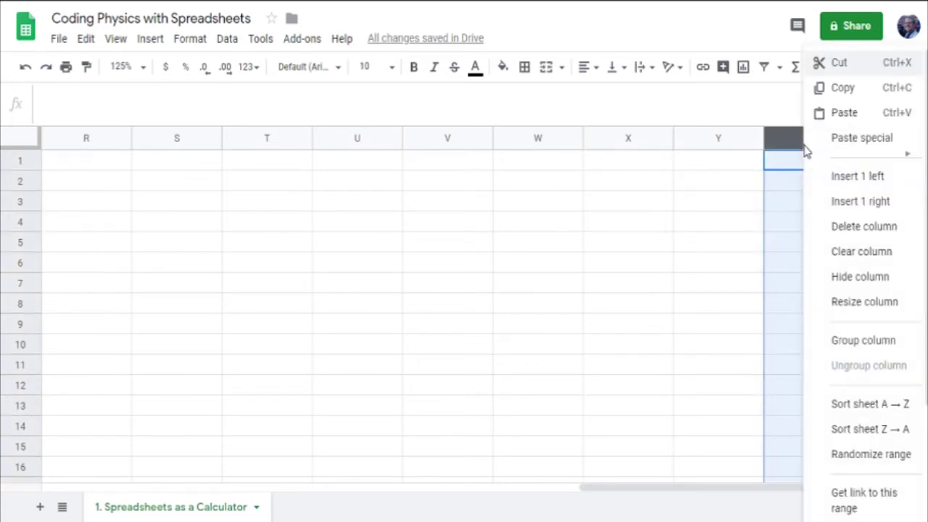
click(852, 210)
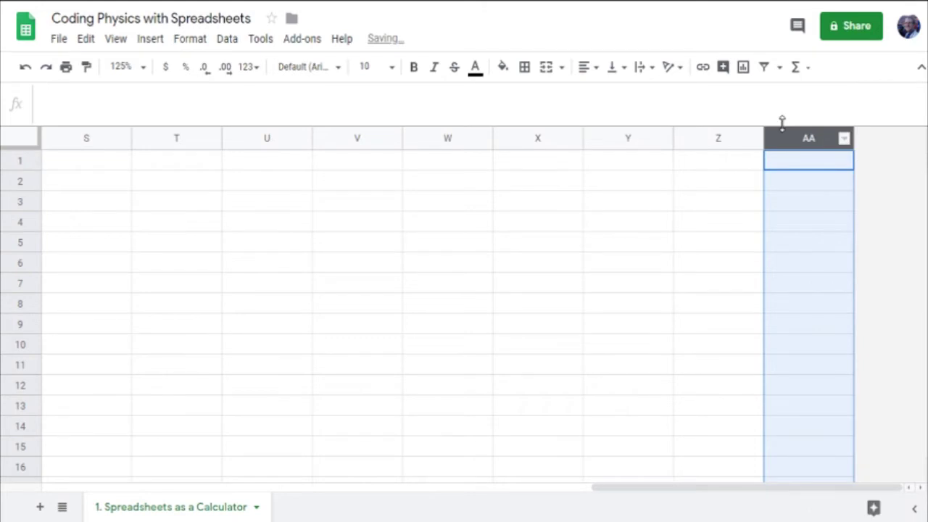
click(710, 182)
key(Up)
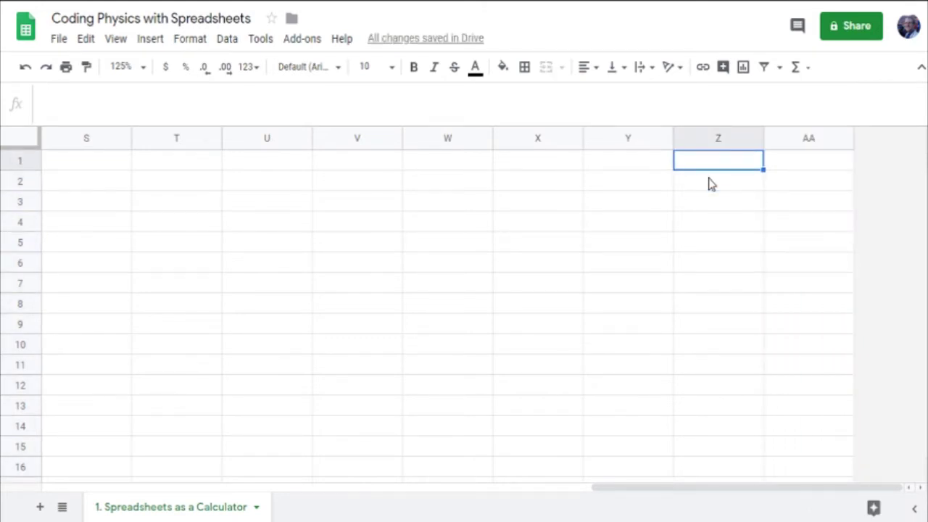
- Return to the start of the sheet and review the mass and volume values in row 2
key(ctrl+Left)
key(ctrl+Left)
key(Down)
key(Right)
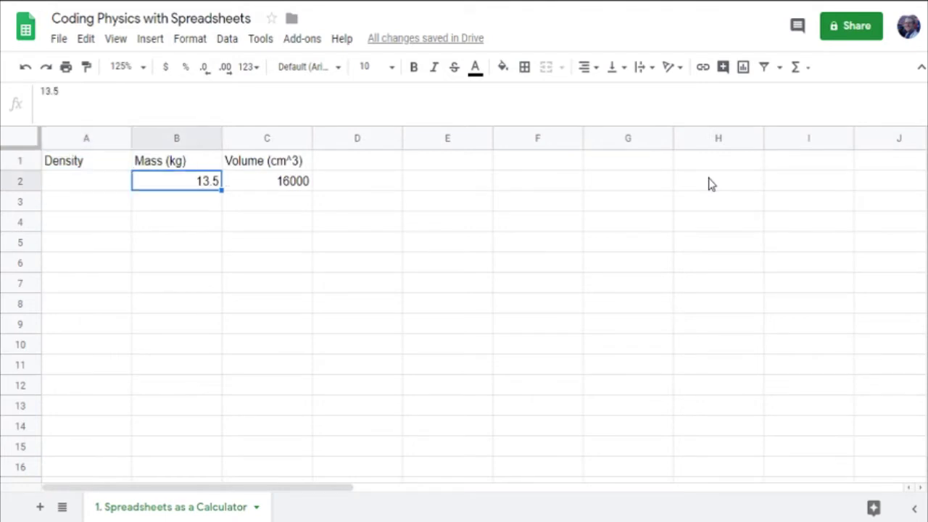
key(Right)
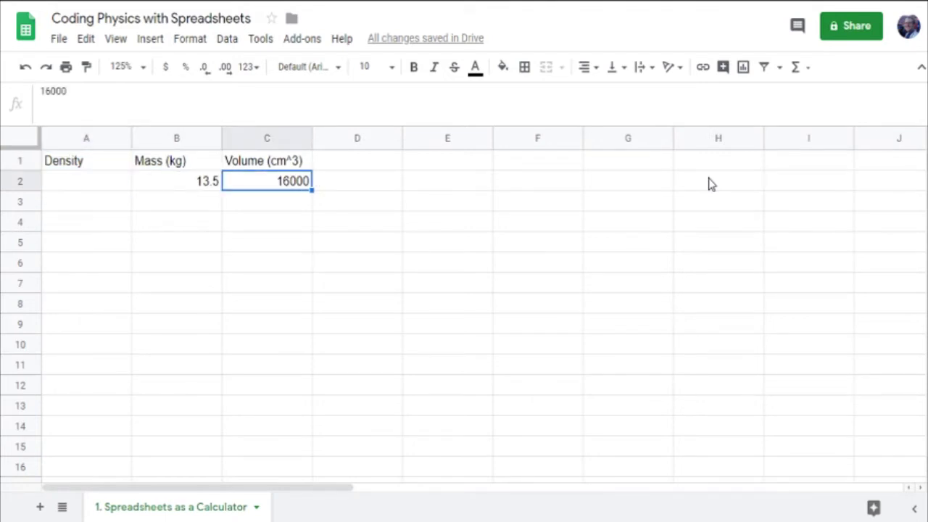
key(Left)
key(Right)
key(Left)
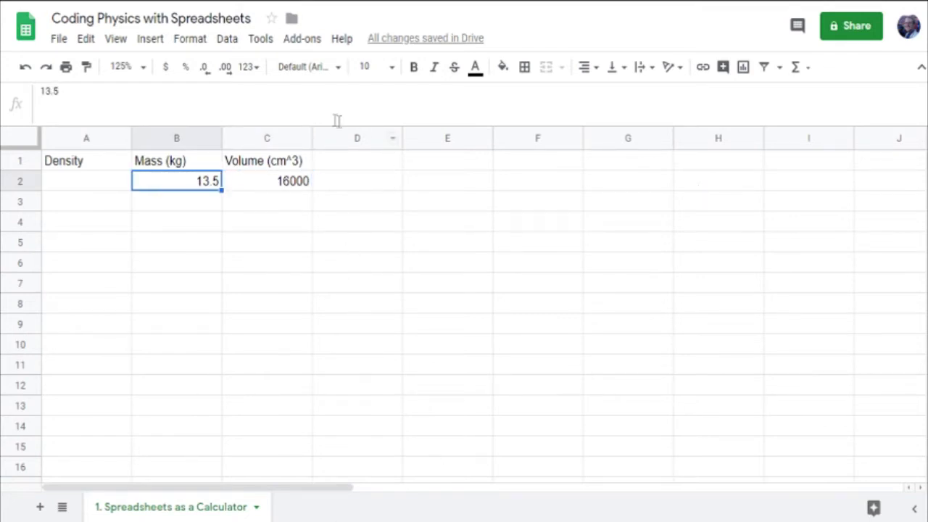
click(242, 182)
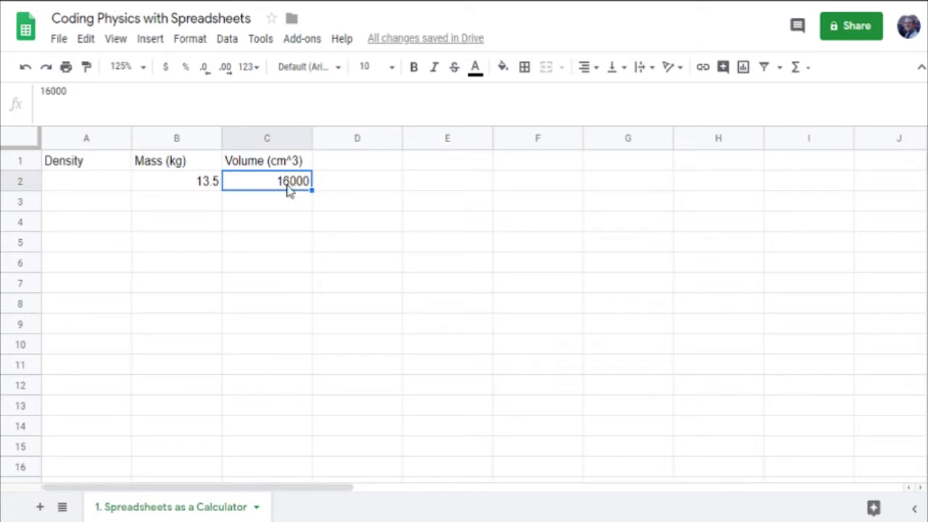
click(186, 186)
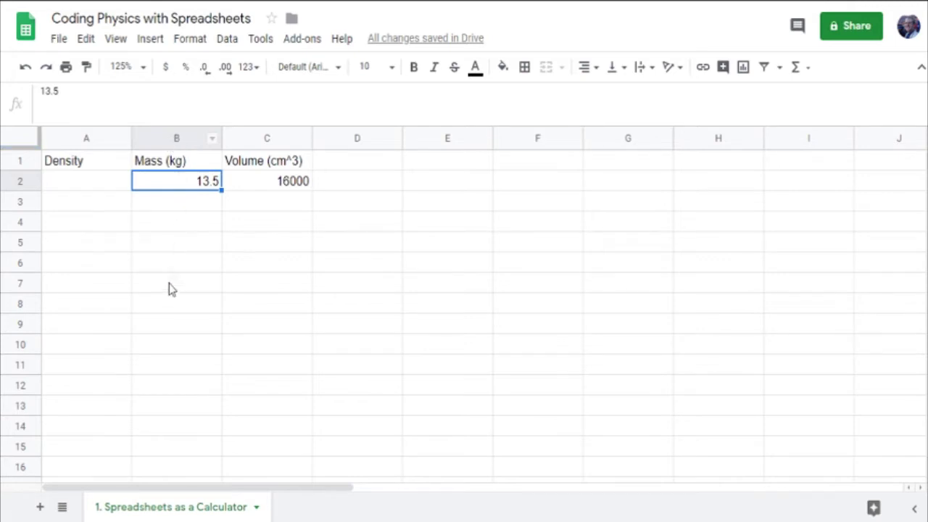
click(265, 182)
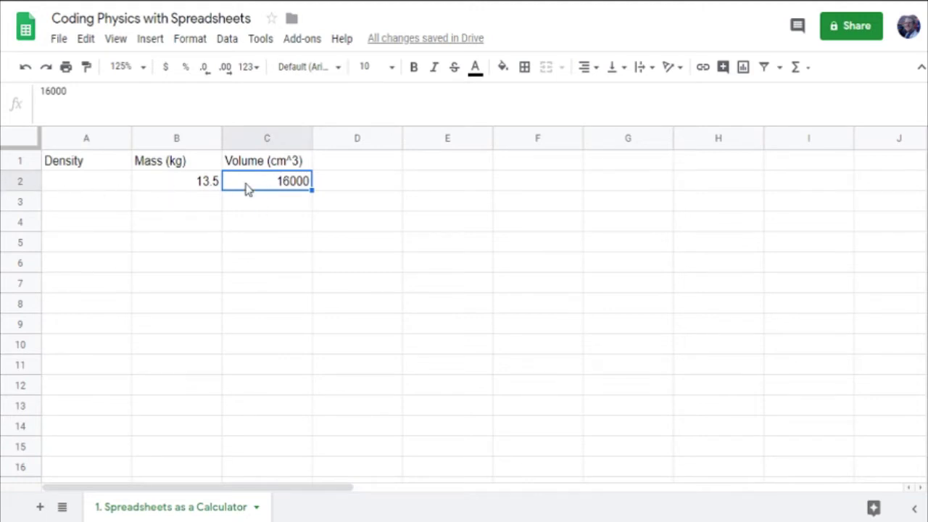
- Enter the formula =13.5/16000 in cell A2 to calculate the density from literal numbers
click(99, 189)
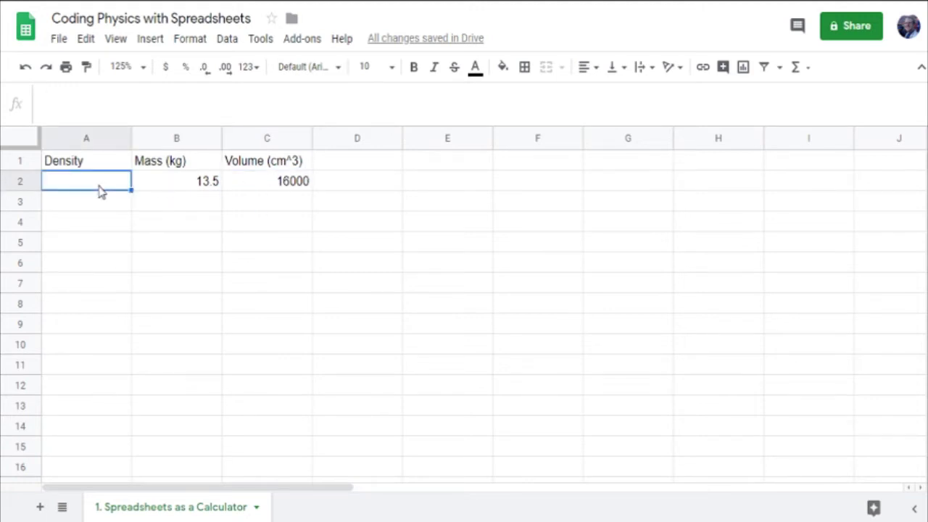
click(91, 97)
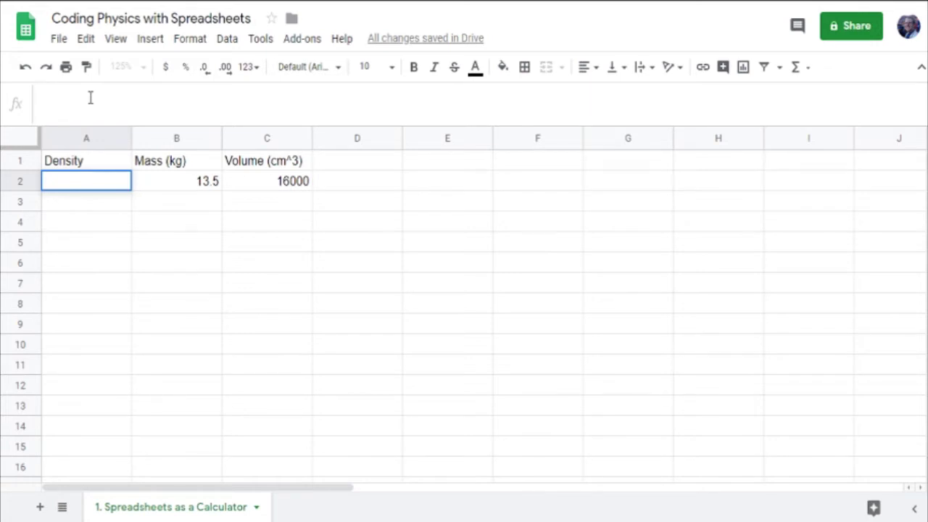
text(=)
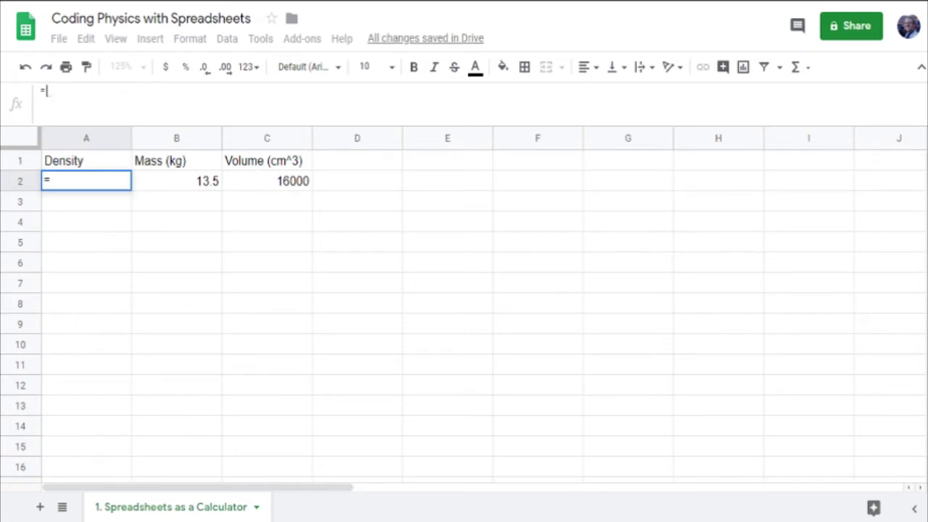
text(13.)
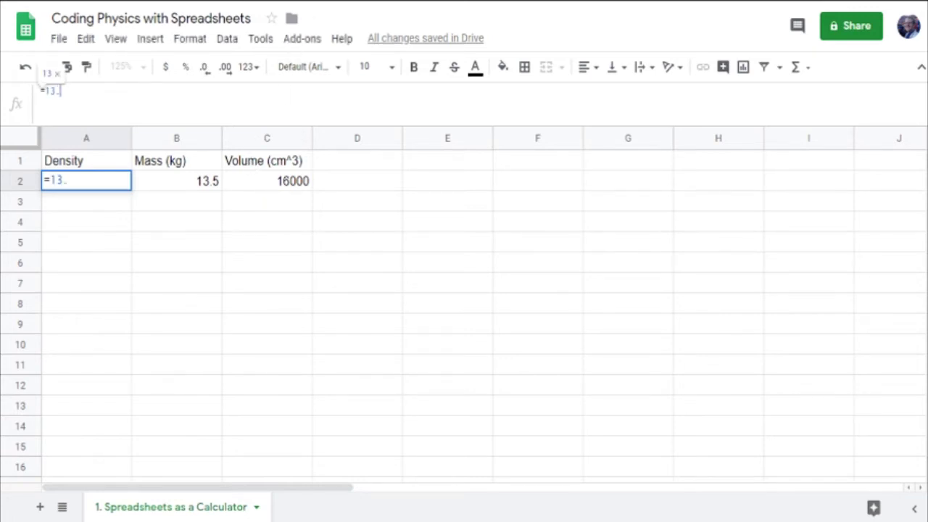
text(5/16)
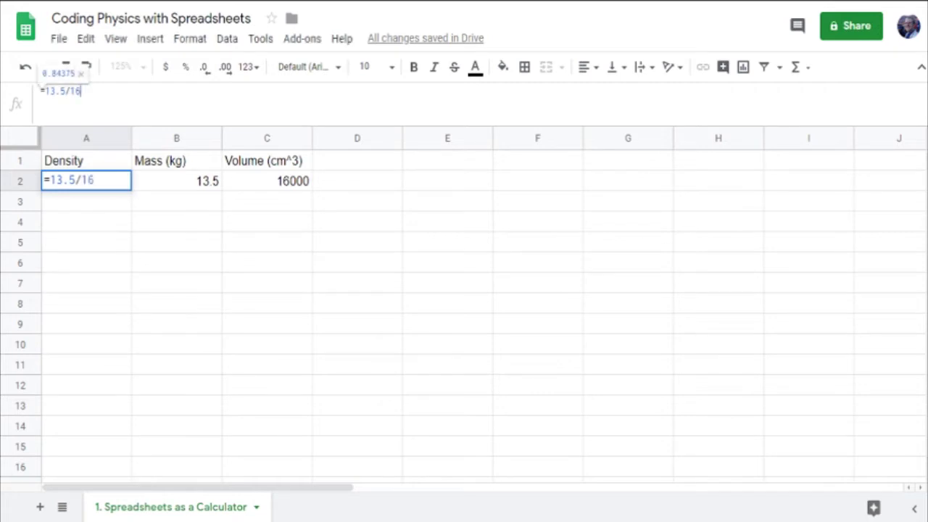
text(000)
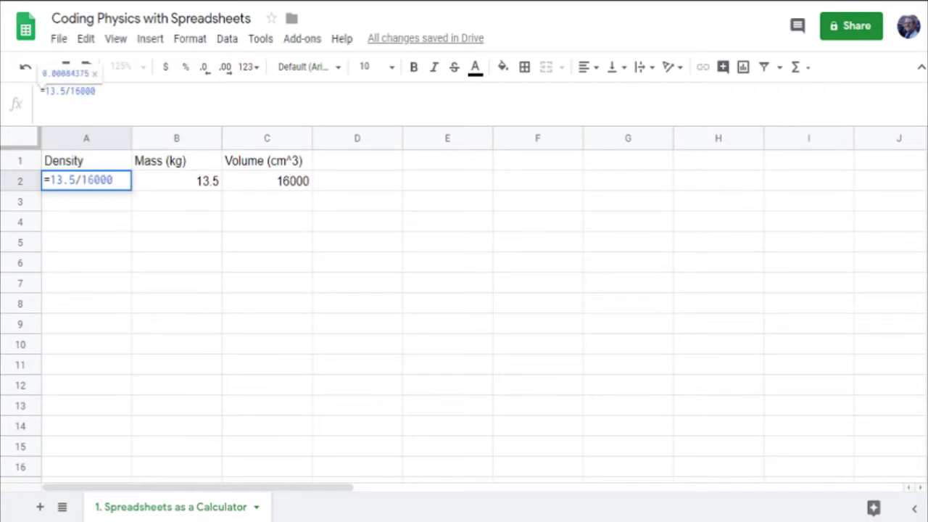
key(Return)
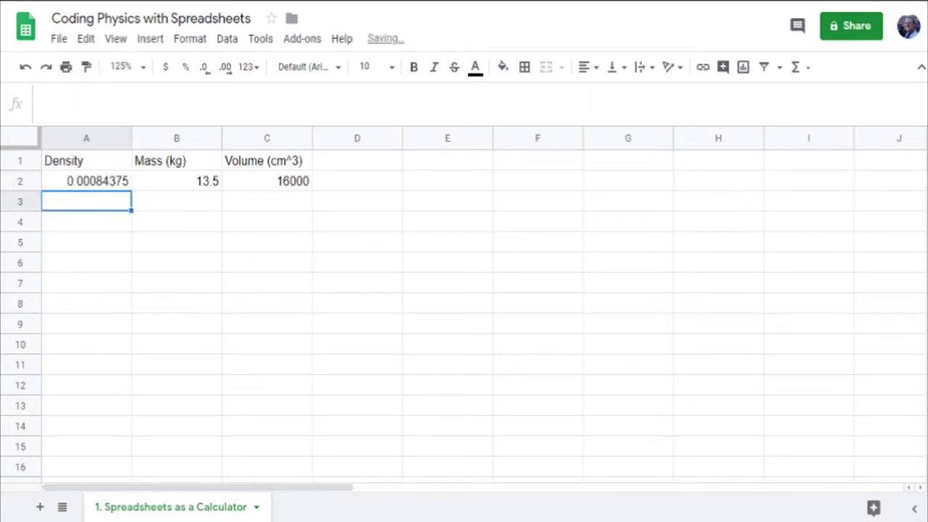
- Examine the formula in A2 and compare it with the mass and volume entries in B2 and C2
click(86, 181)
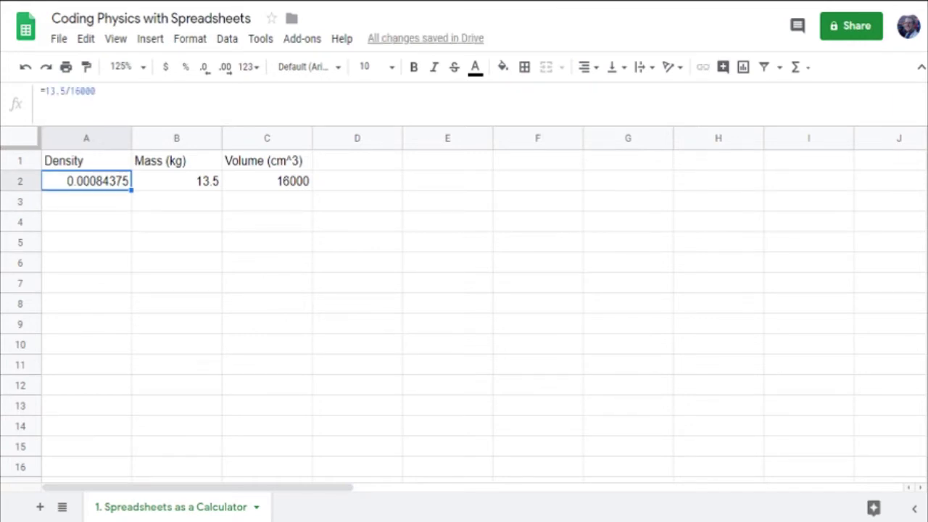
key(Right)
key(Right)
key(Left)
key(Right)
key(Left)
key(Right)
key(Left)
key(Right)
key(Left)
key(Left)
- Change the mass in cell A2's formula to 15 so it reads =15/16000
key(Return)
key(Left)
key(Left)
key(Left)
key(Left)
key(Left)
key(Left)
key(shift+Left)
key(shift+Left)
key(shift+Left)
key(shift+Left)
key(shift+Right)
text(5)
key(Return)
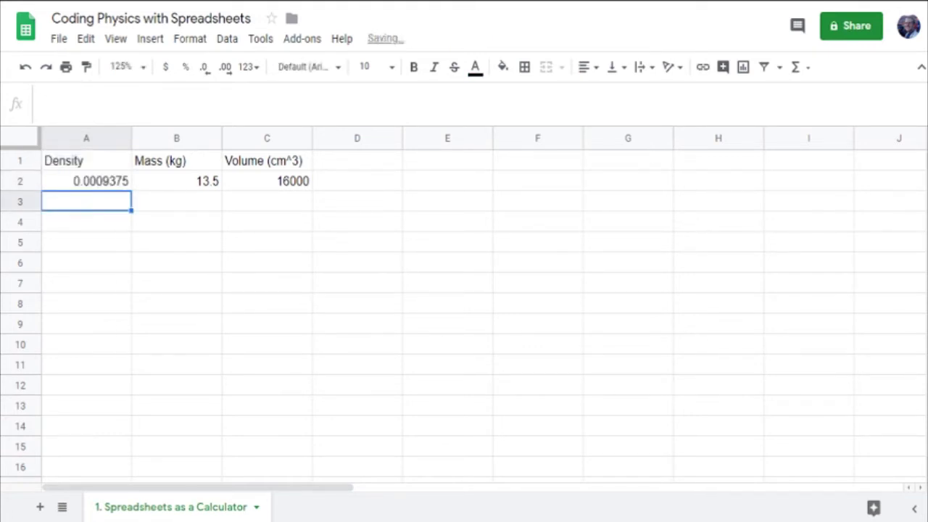
- Change the mass in cell A2's formula to 20 so it reads =20/16000
key(Up)
key(Return)
key(Left)
key(Left)
key(Left)
key(Left)
key(Left)
key(Left)
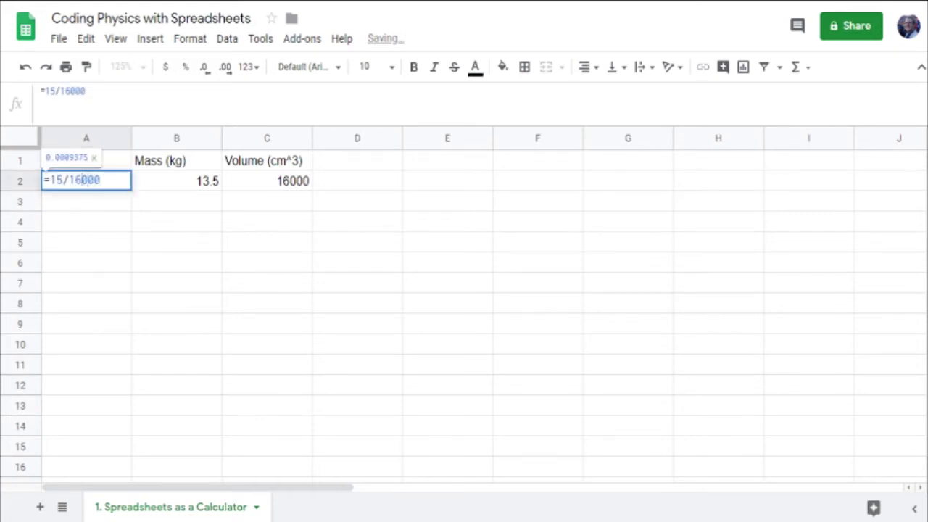
key(shift+Left)
key(shift+Left)
text(20)
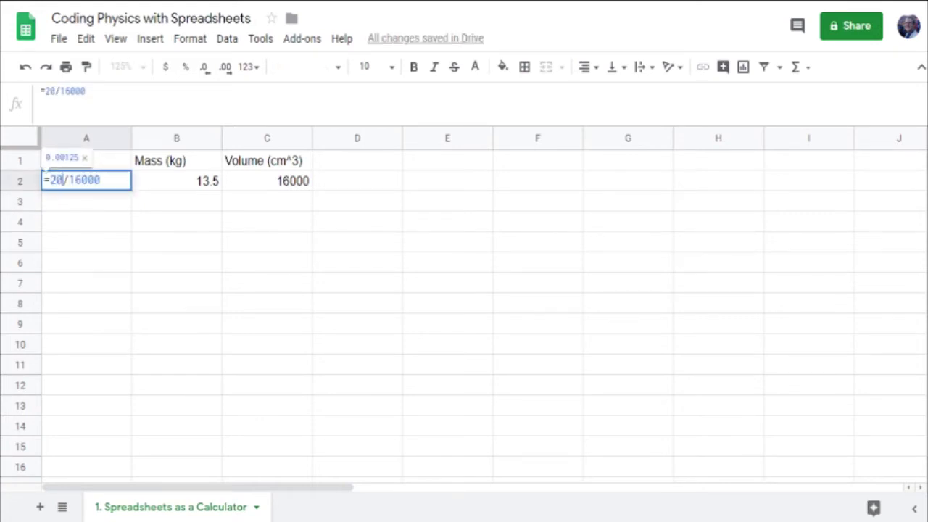
key(Return)
- Clear cell A2 and enter the formula =B2 there to reference the mass cell
key(Up)
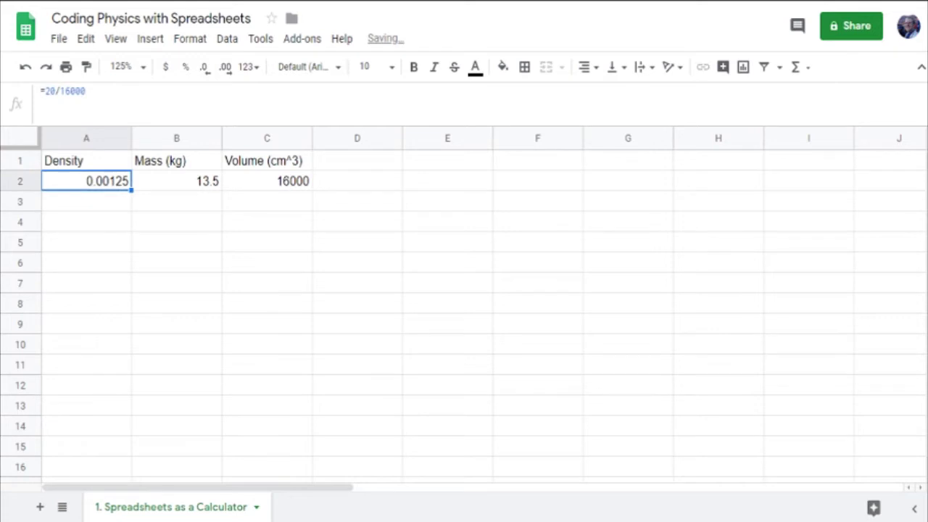
key(Delete)
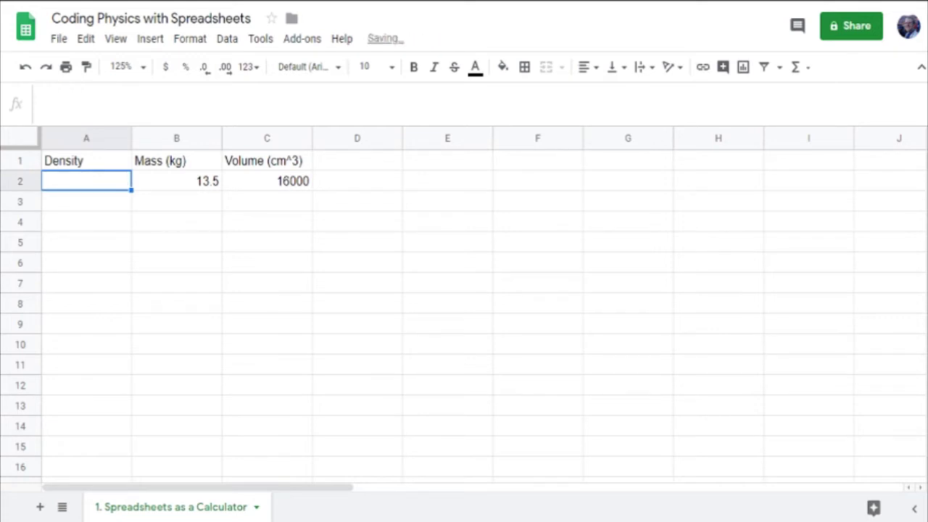
click(322, 111)
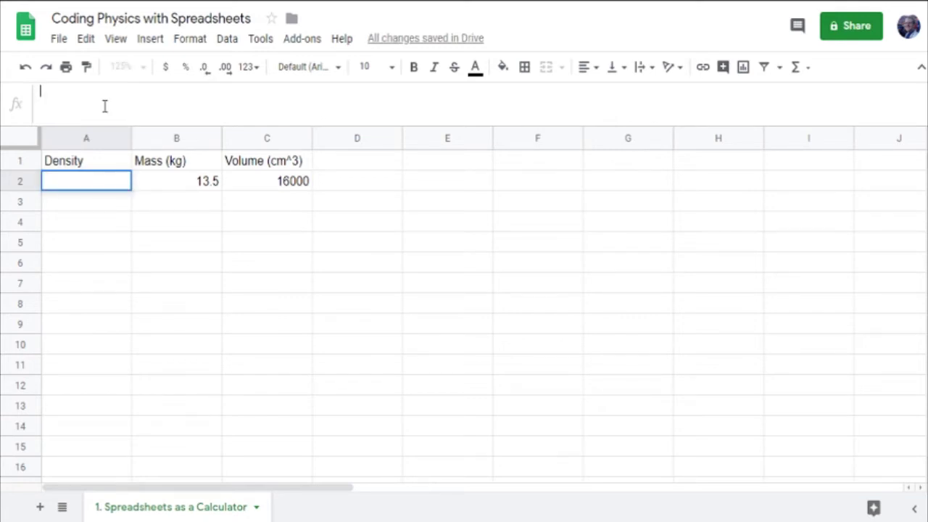
text(=)
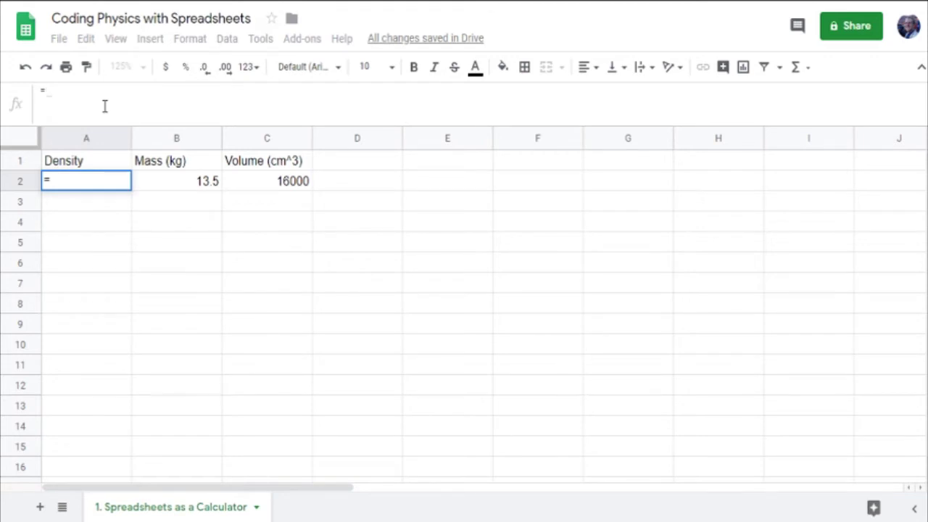
text(B2)
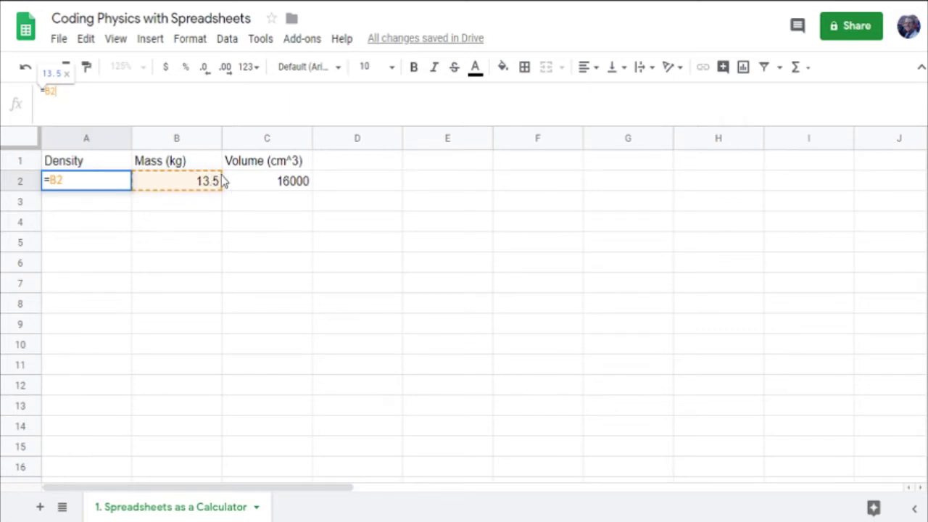
key(Return)
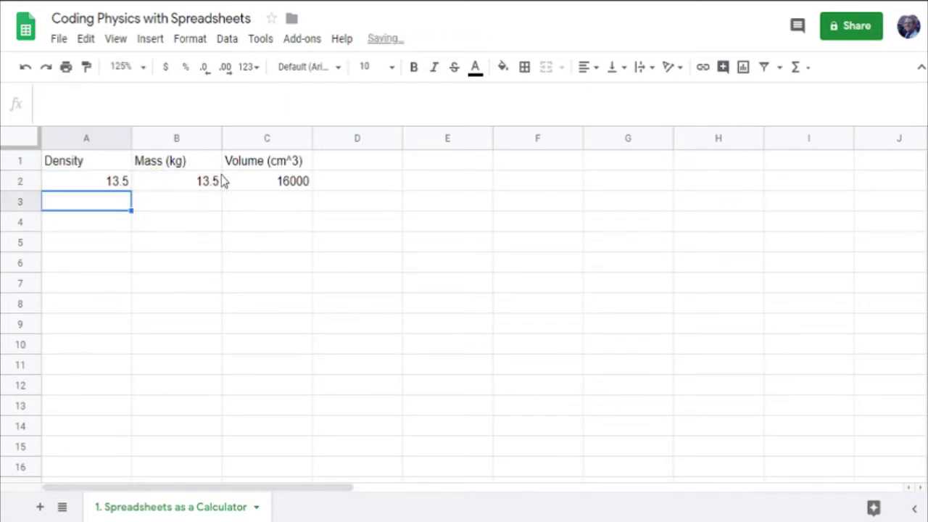
- Set the mass in cell B2 to 15 to test the cell reference in A2
click(107, 185)
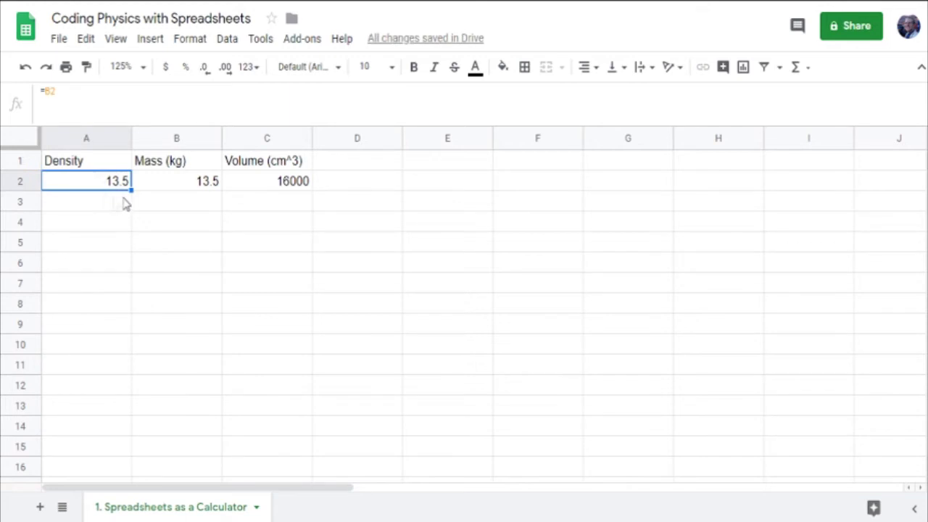
click(191, 187)
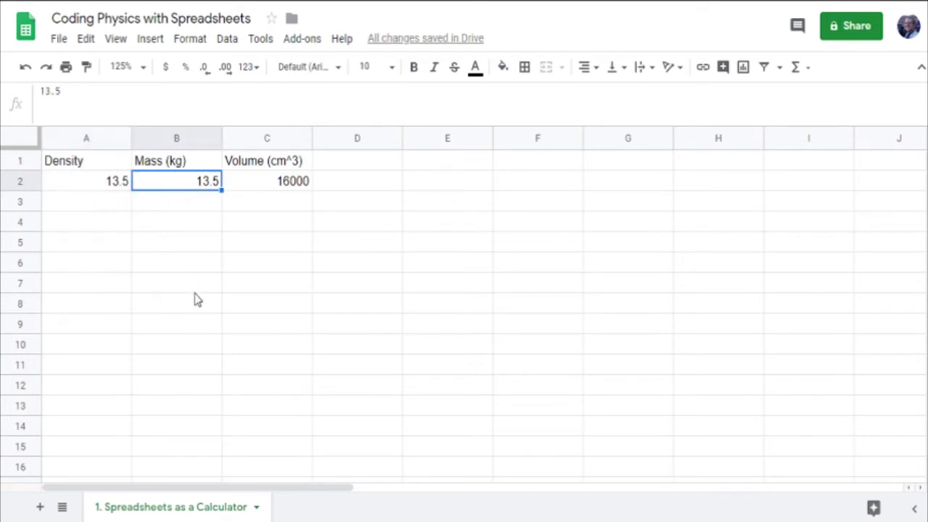
text(15)
key(Return)
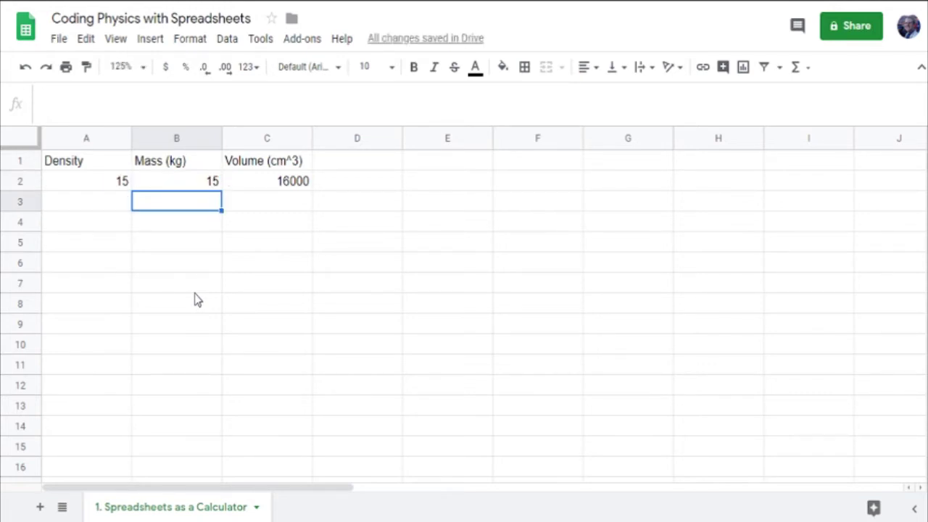
- Check the formula in A2 and set the mass in cell B2 back to 13.5
click(103, 187)
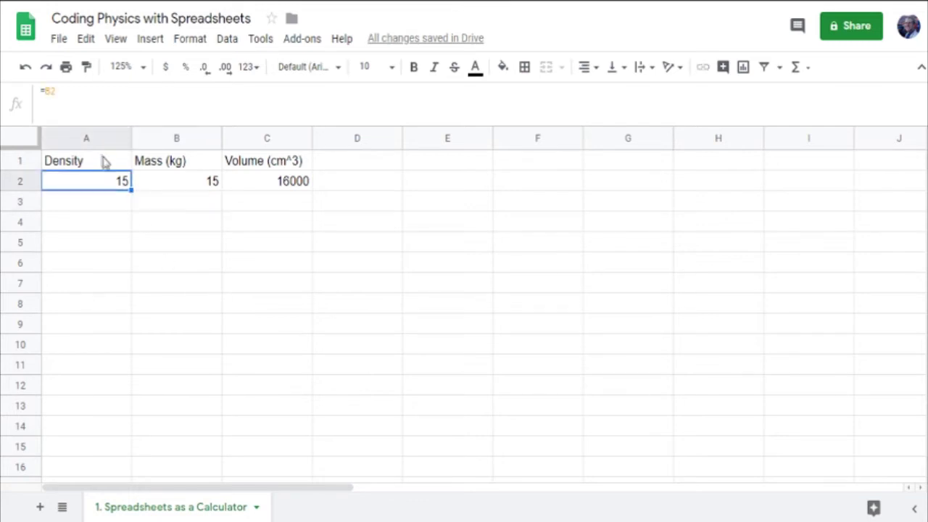
click(68, 91)
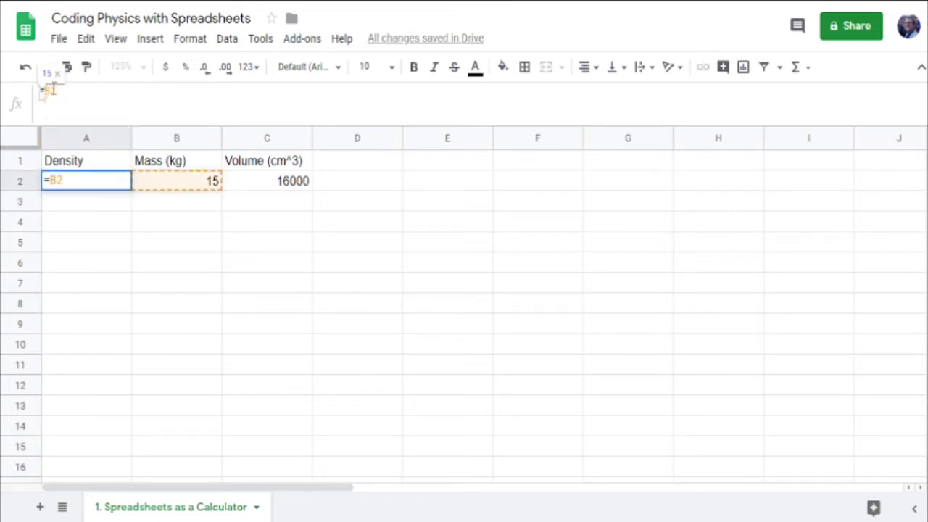
key(Return)
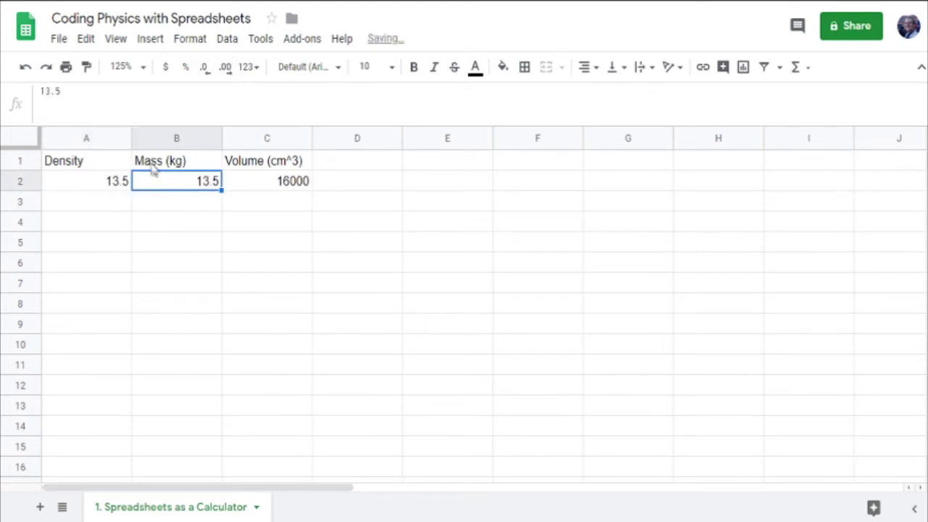
- Extend the formula in cell A2 to divide the mass by the volume cell, making it =B2/C2
click(118, 190)
click(100, 99)
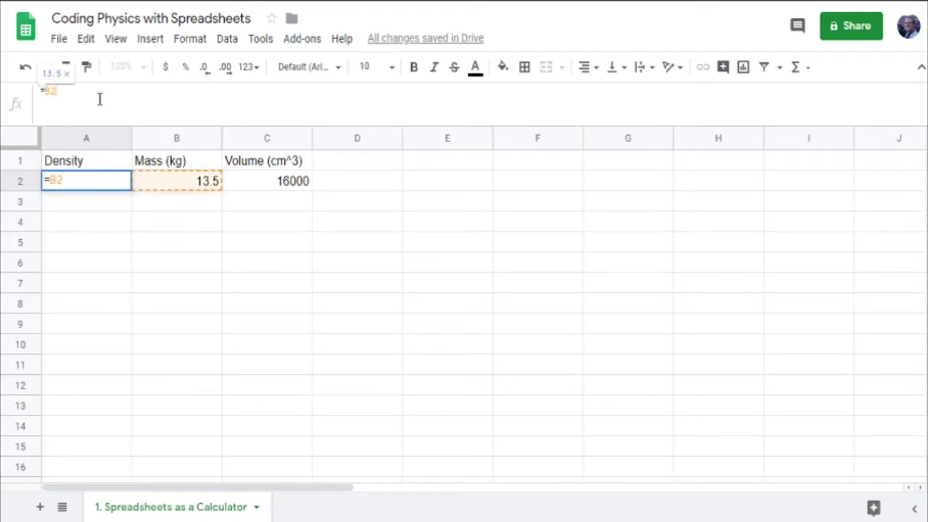
text(/)
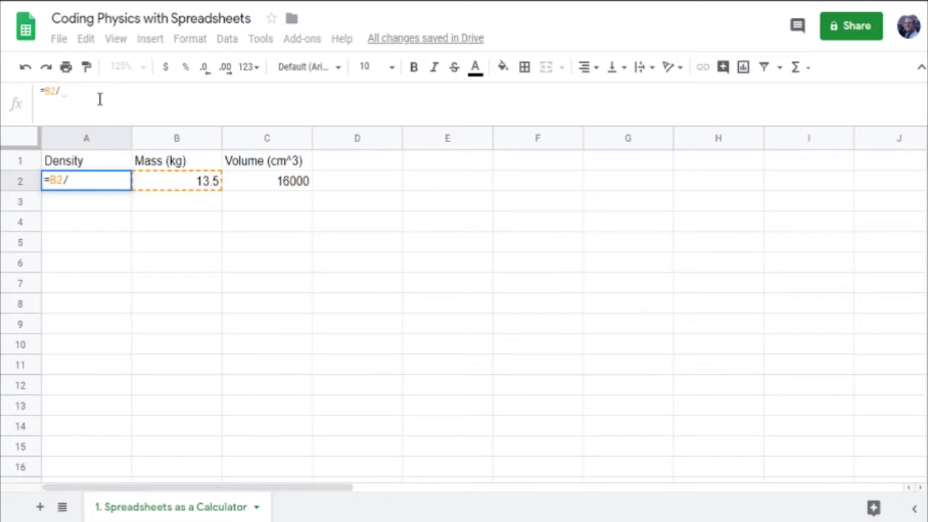
click(282, 187)
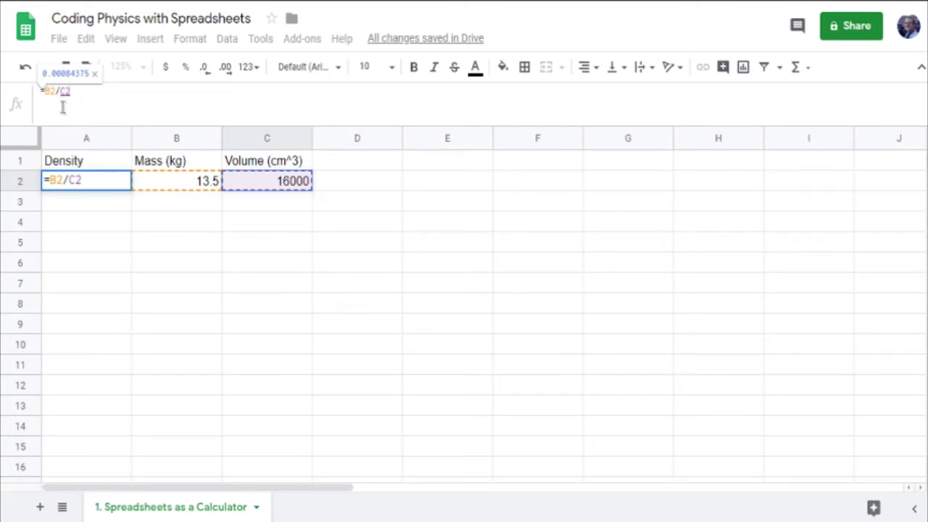
key(Return)
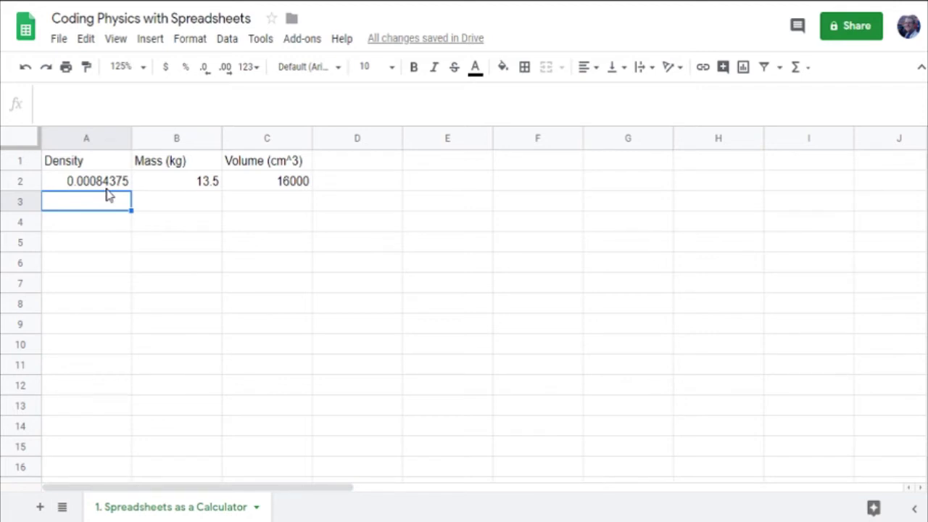
- Add the unit to the density header in A1 so it reads "Density (kg/cm^3)"
click(93, 166)
click(112, 97)
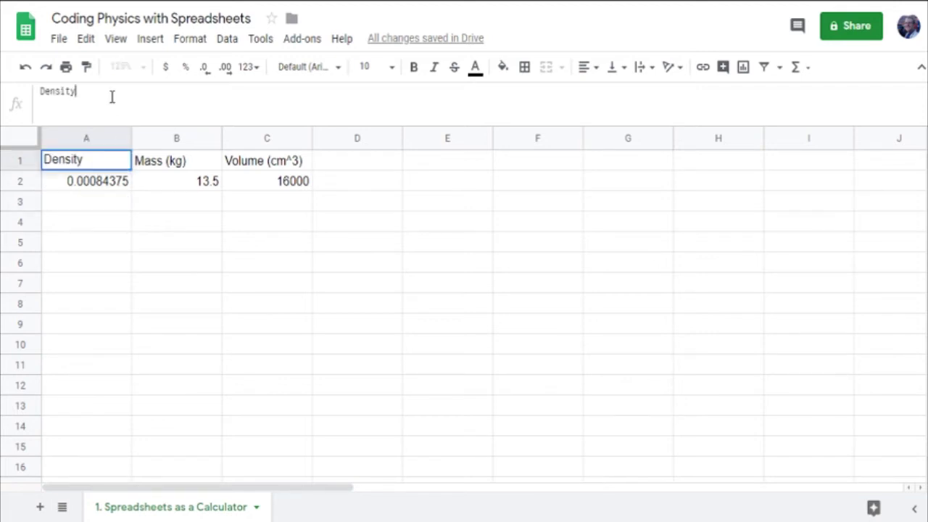
text((kg/cm^3))
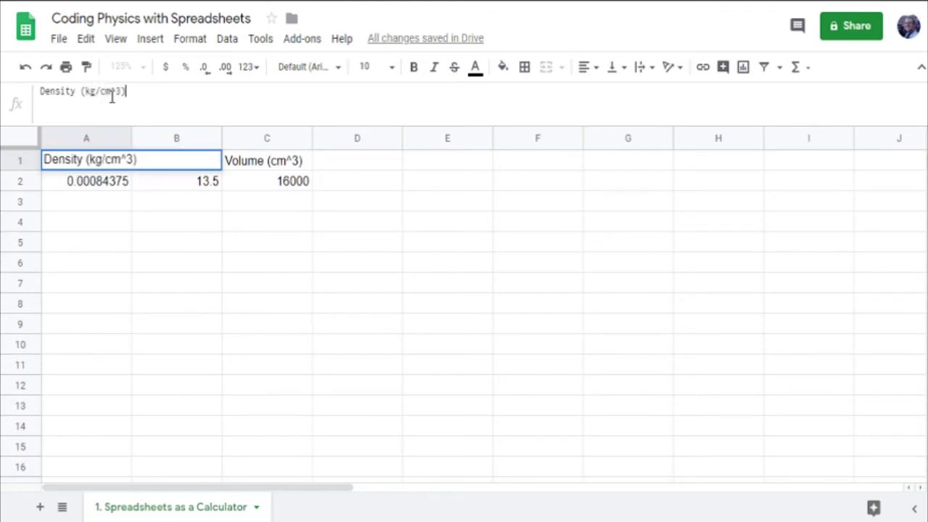
key(Return)
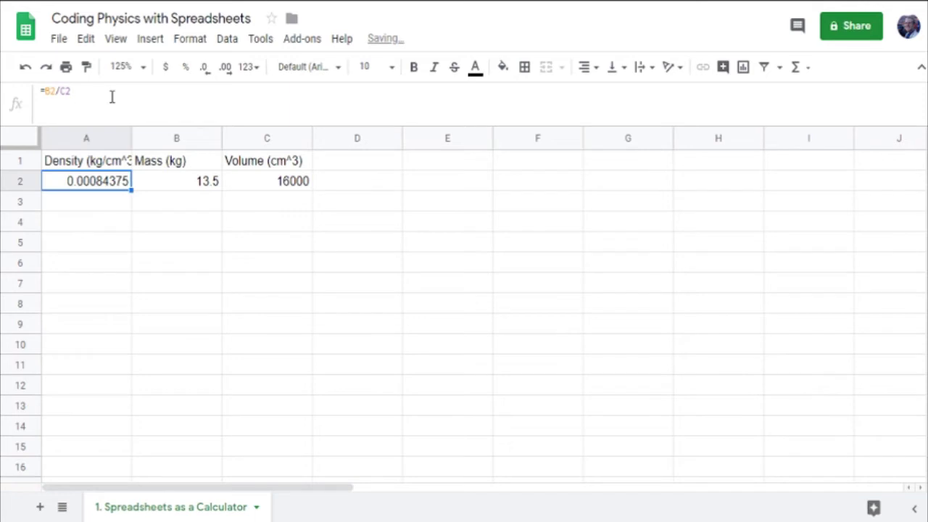
- Test the density formula by setting the mass in B2 to 15 and the volume in C2 to 20000
click(206, 193)
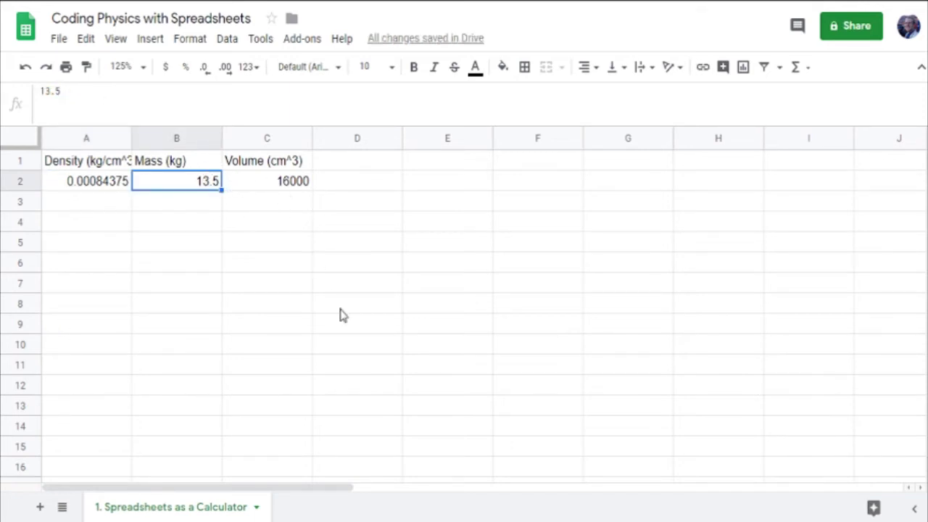
text(15)
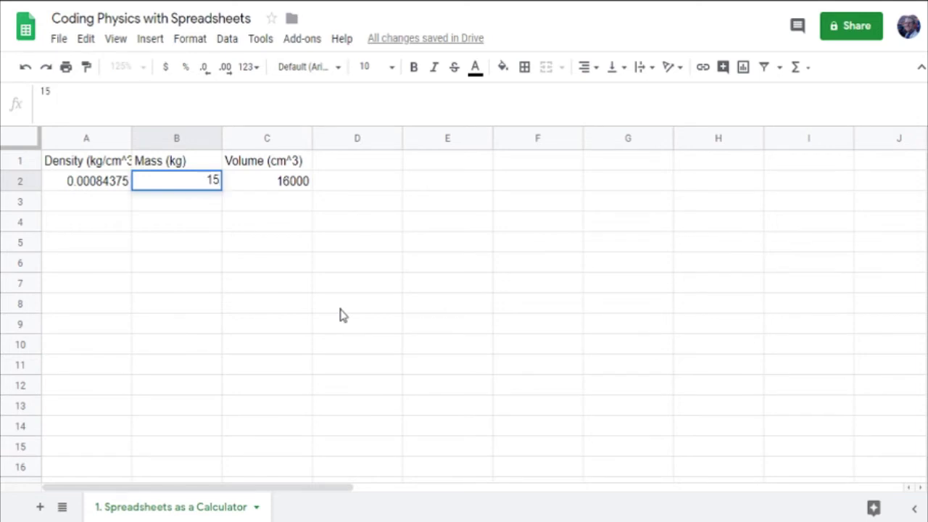
key(Return)
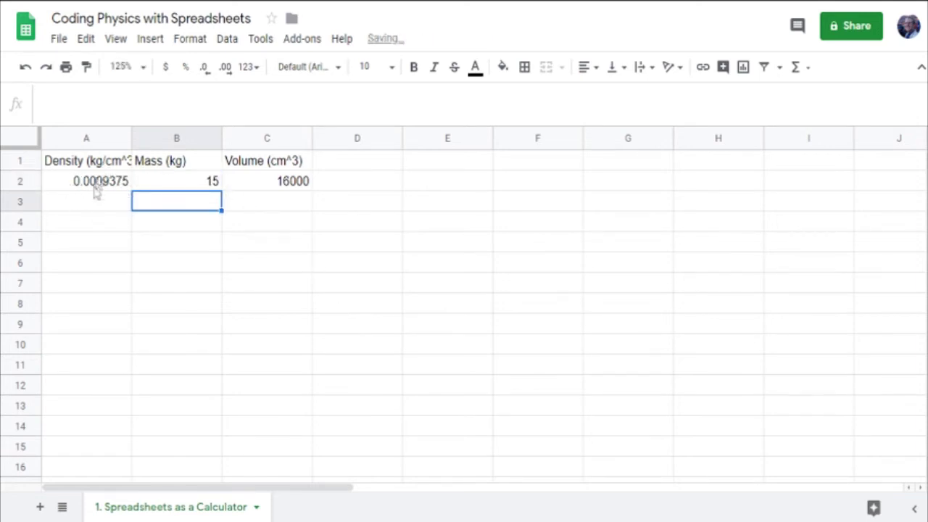
click(273, 185)
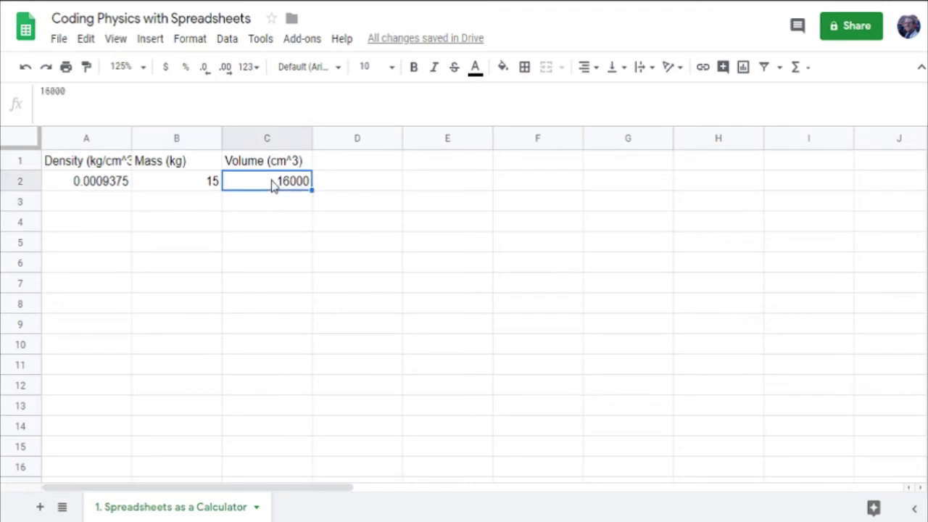
text(20000)
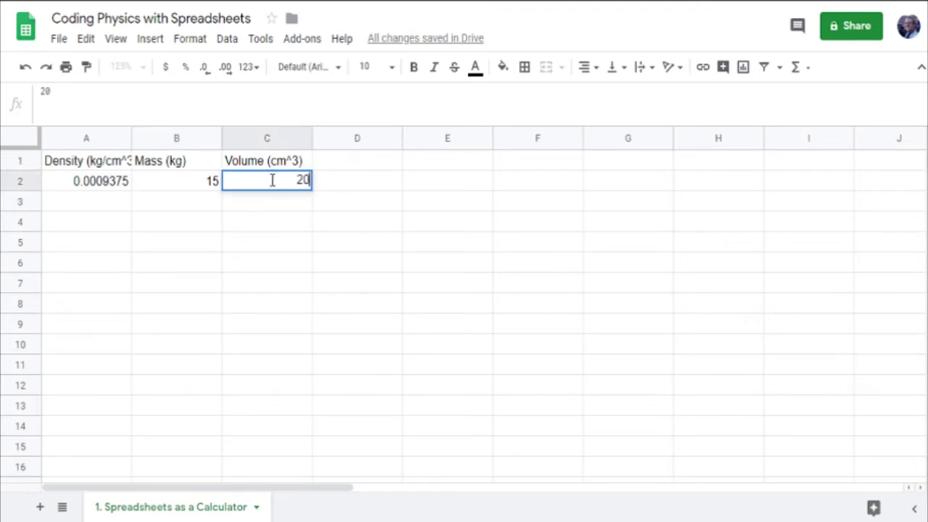
key(Return)
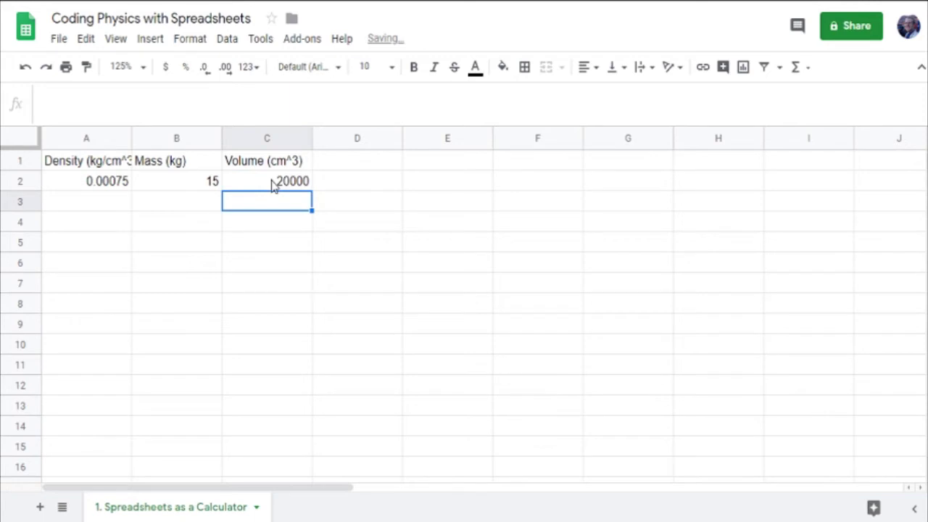
- Check the formula in A2 and the mass in B2, and widen column A to fit the full density header
click(102, 184)
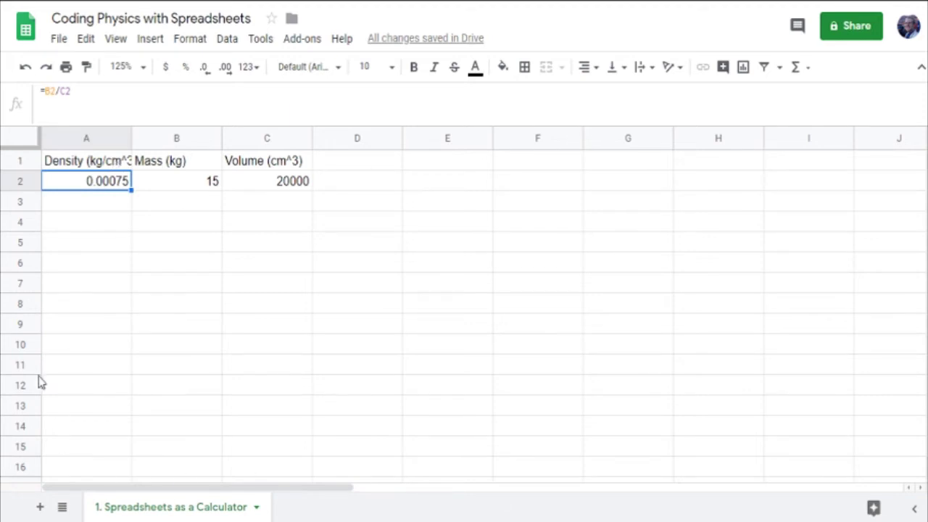
click(182, 189)
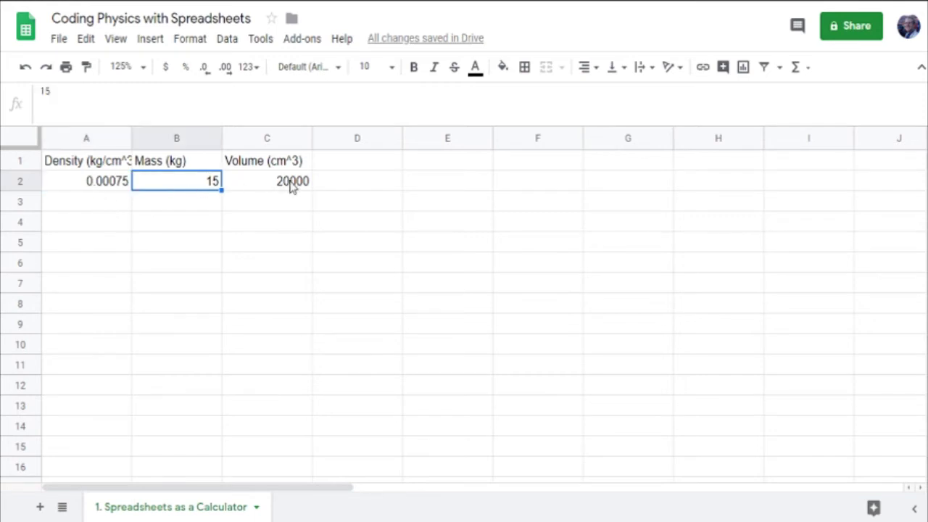
drag(131, 137, 149, 137)
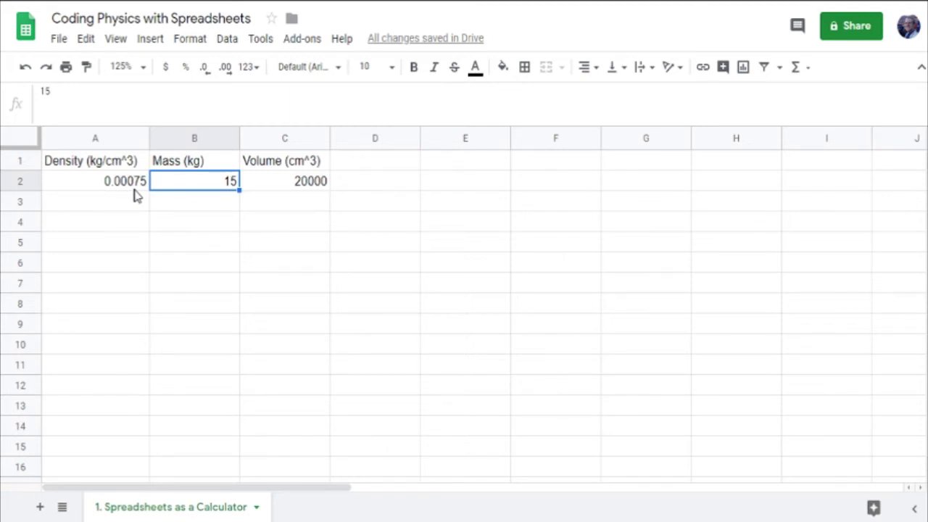
- Add the section title "Circles!" in cell A3 below the density calculator
click(133, 188)
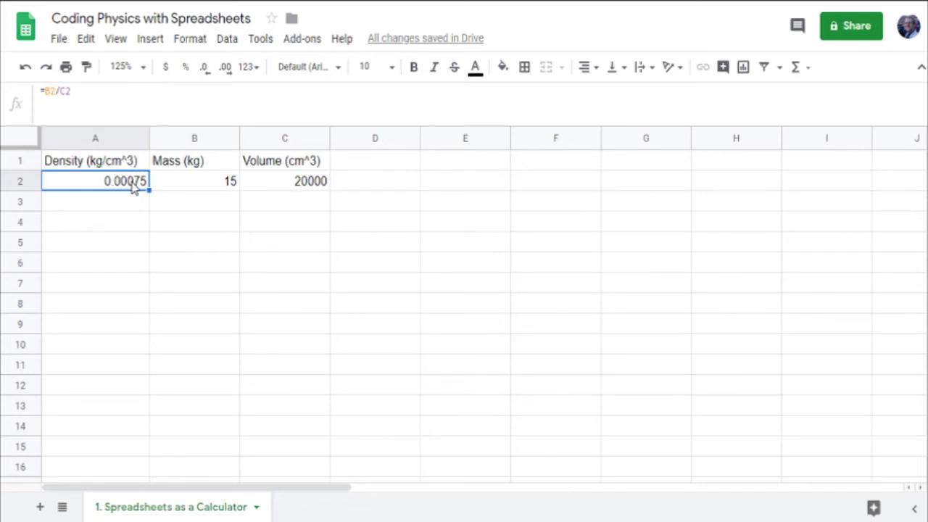
key(Down)
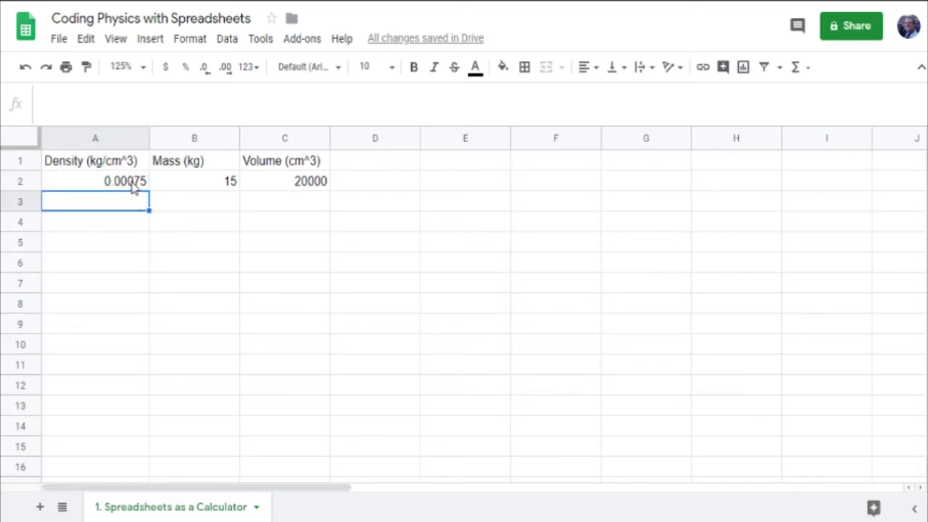
text(Circles!)
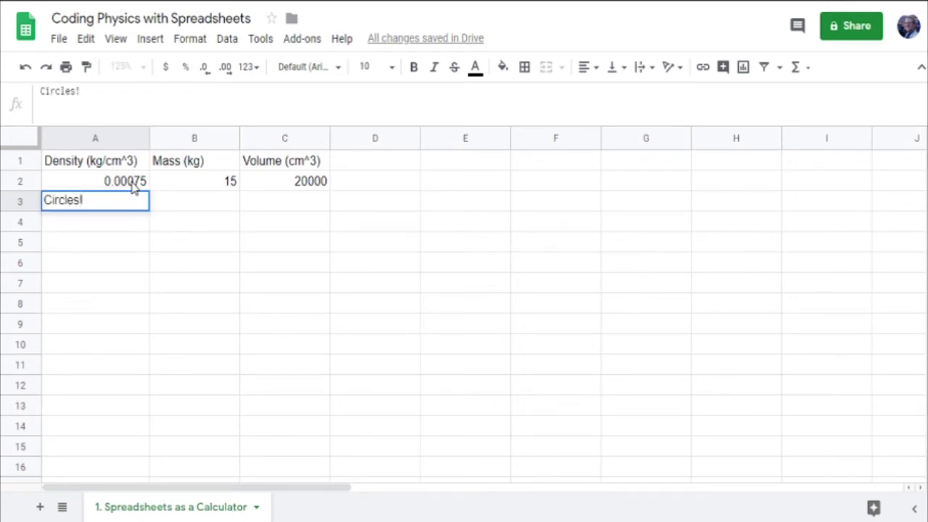
key(Return)
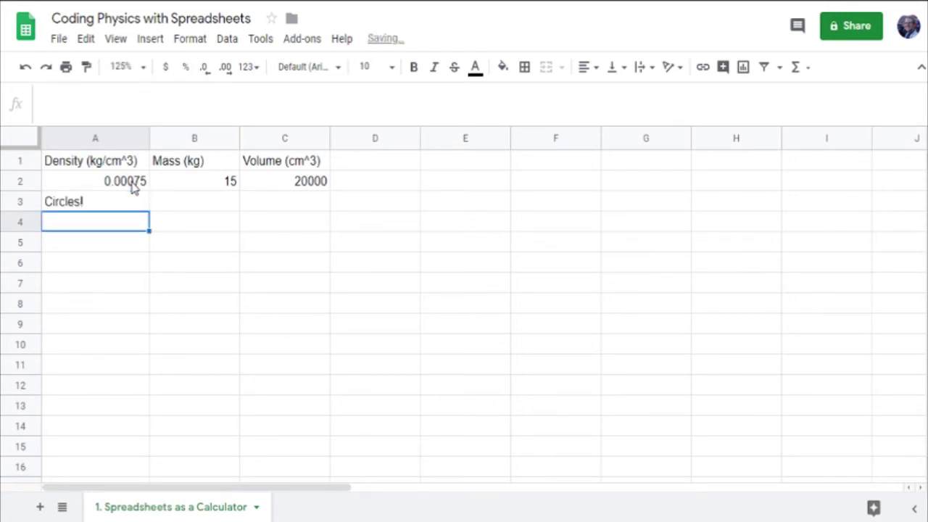
- Add the headers Radius, Diameter, Circumference and Area in A4 to D4, and enter a radius of 0.5 in A5
text(Radius)
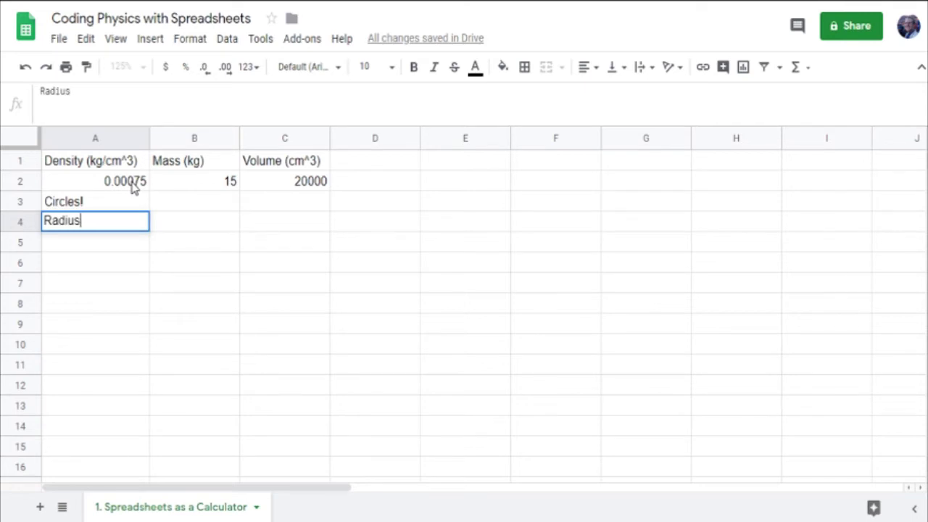
key(Tab)
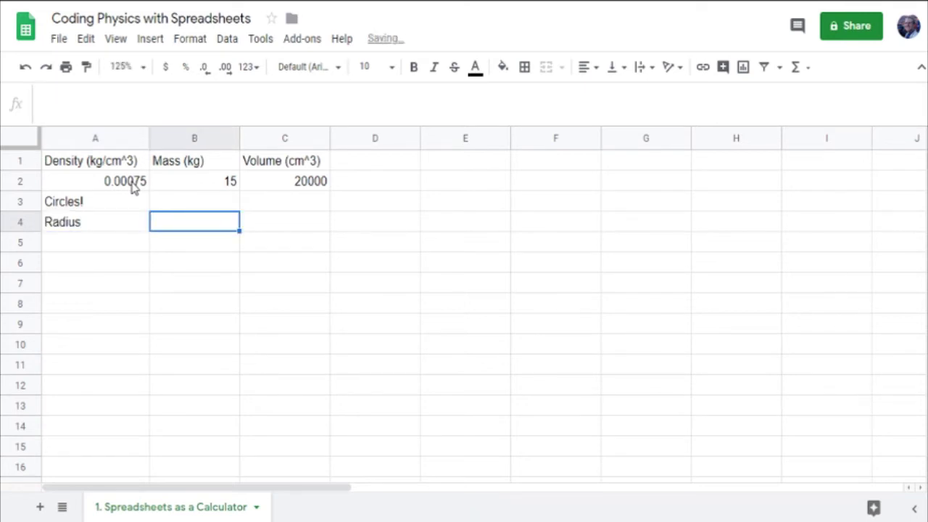
text(Diameter)
key(Tab)
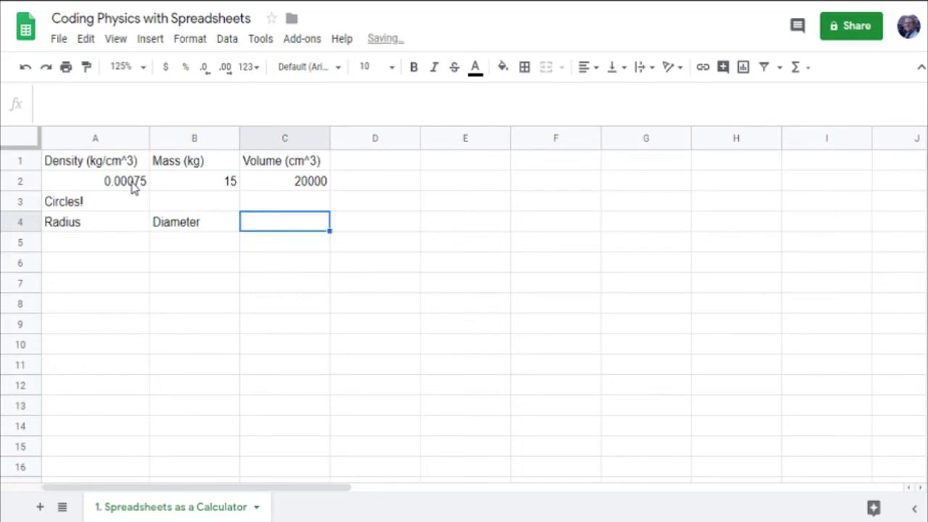
text(Circumf)
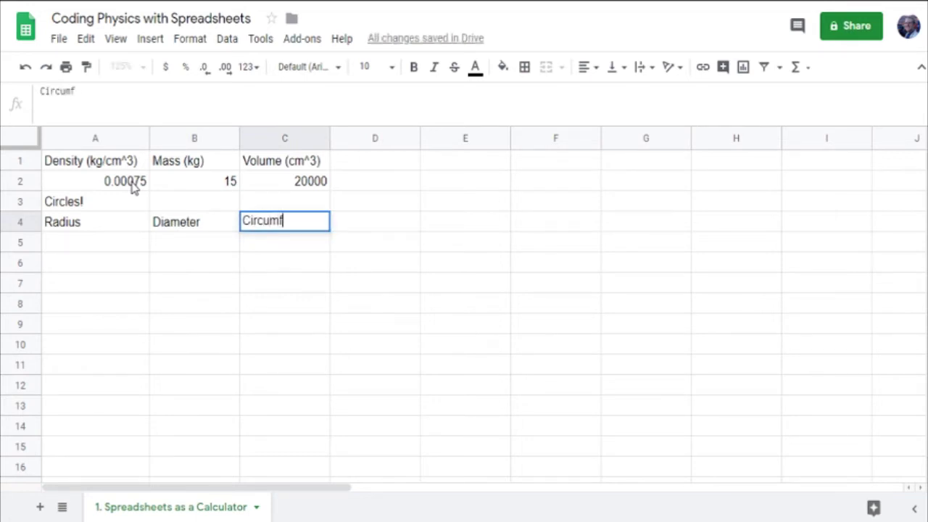
text(erence)
key(Tab)
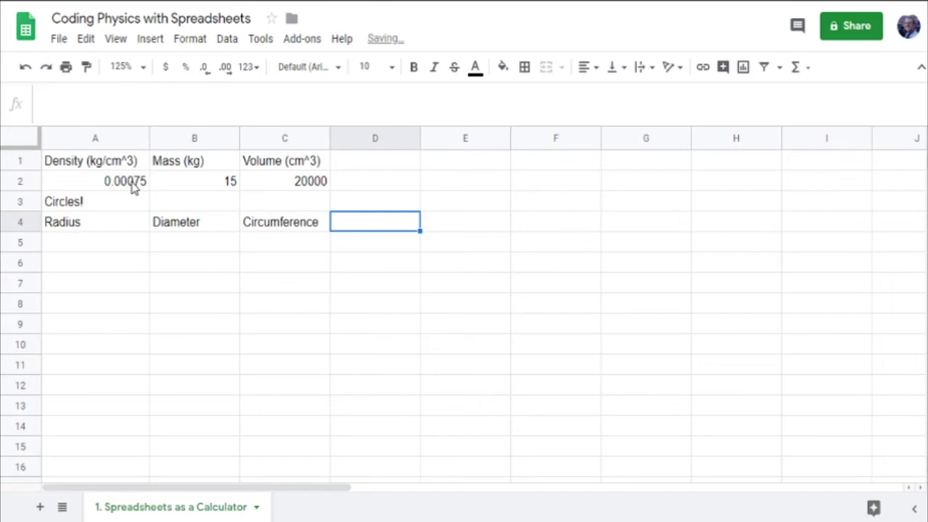
text(Area)
key(Return)
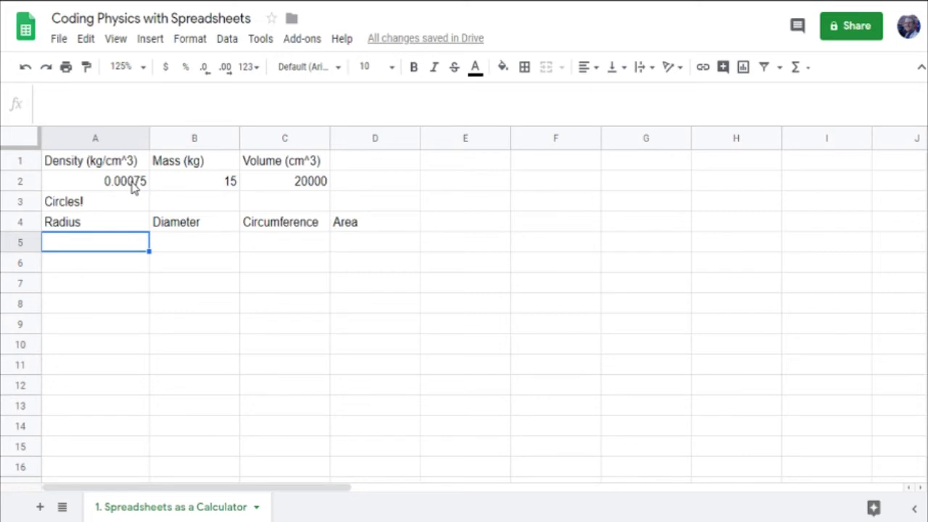
text(0.5)
key(Tab)
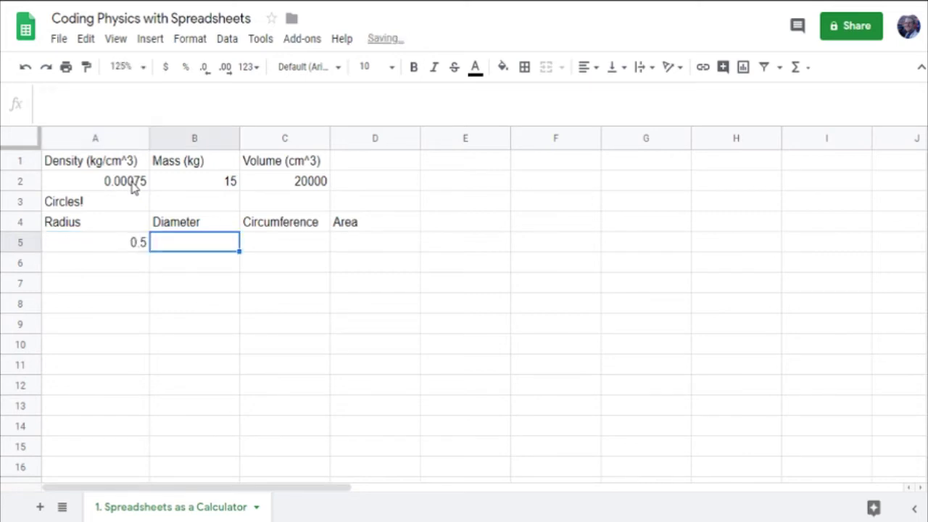
- Add the unit "(m)" to the Radius, Diameter and Circumference headers in row 4
key(Left)
key(Up)
key(Return)
text((m))
key(Tab)
key(Return)
text((m))
key(Tab)
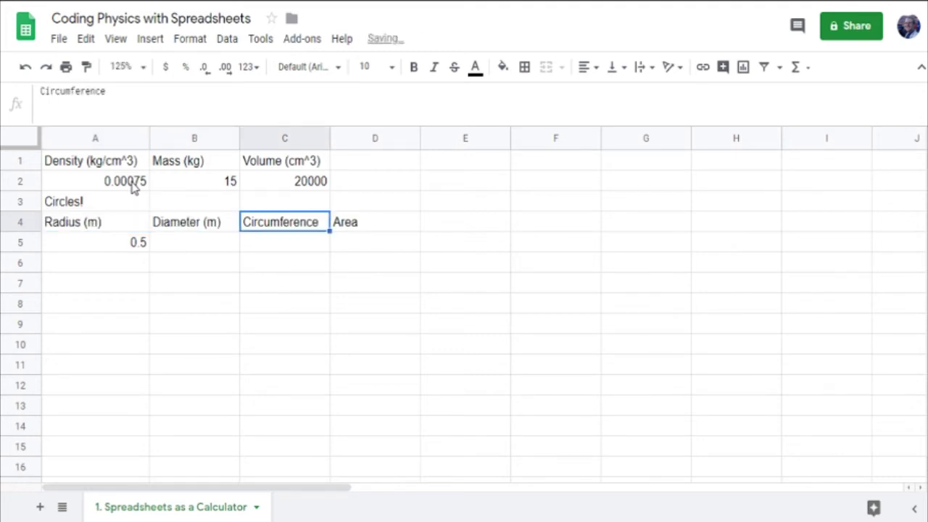
key(Return)
text((m))
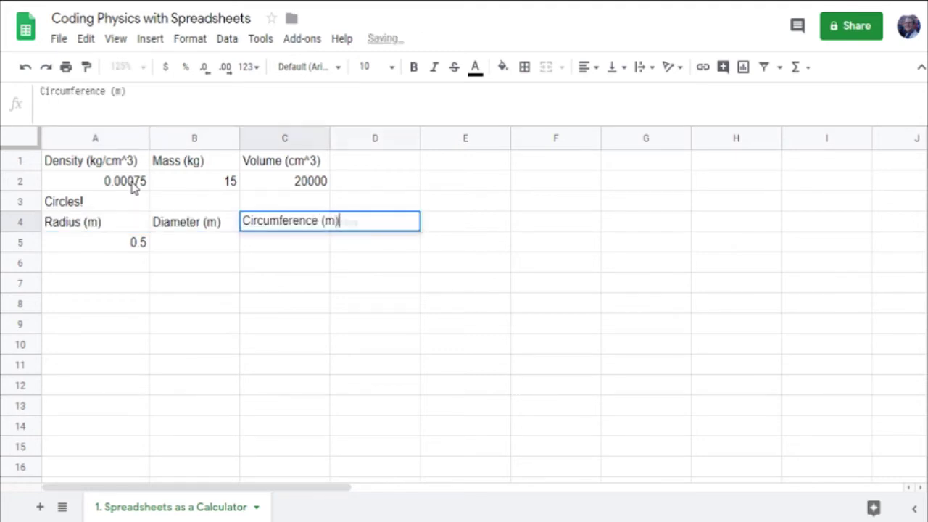
key(Tab)
- Add the unit to the area header in D4 so it reads "Area (m^2)"
key(Return)
text((m^)
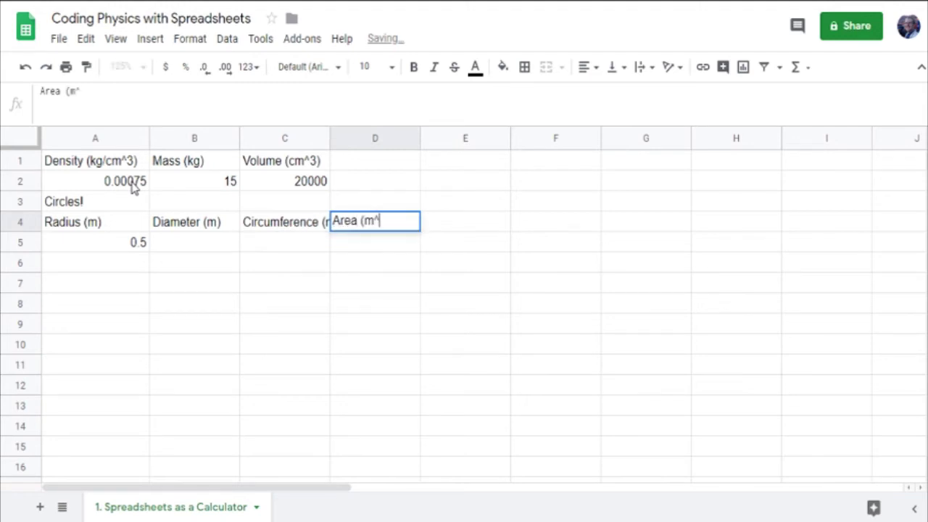
text(2_)
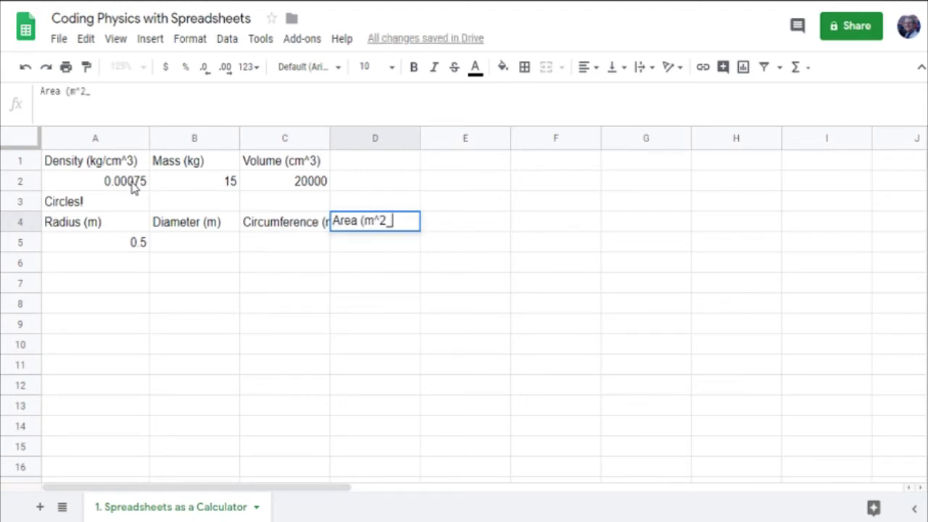
key(Return)
key(Up)
key(Right)
key(Right)
key(Right)
key(Return)
key(BackSpace)
text())
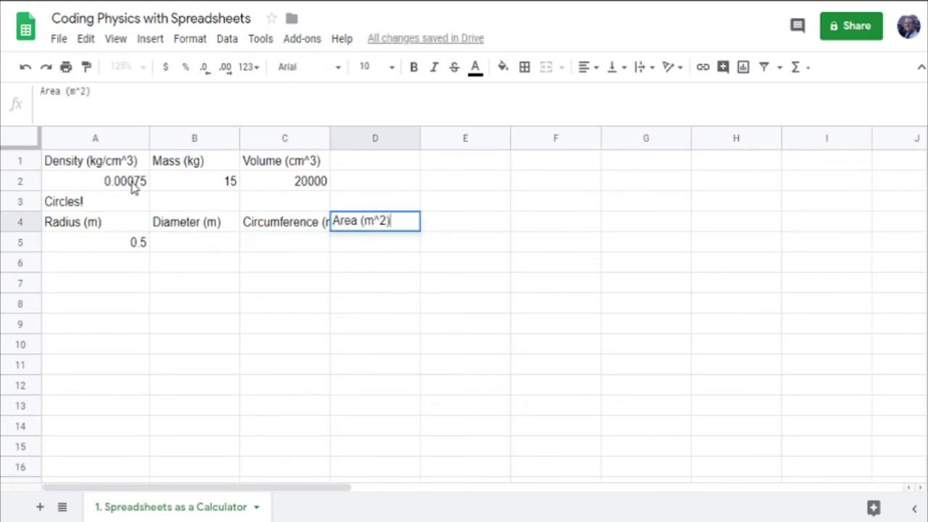
key(Return)
- Widen column C so the "Circumference (m)" header fits
key(Up)
key(Return)
key(Left)
key(Left)
key(Left)
key(Left)
key(Right)
key(Right)
key(Right)
key(Right)
key(Return)
key(Left)
key(Up)
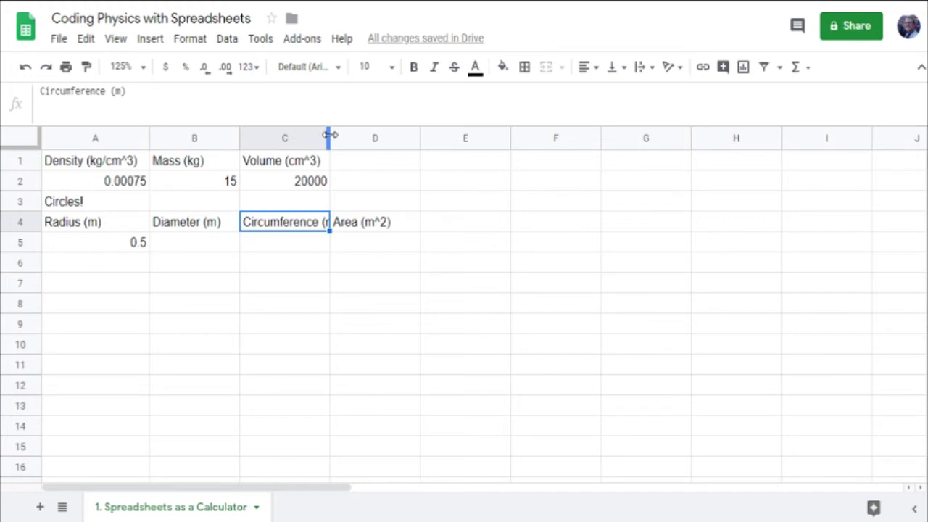
drag(330, 135, 356, 137)
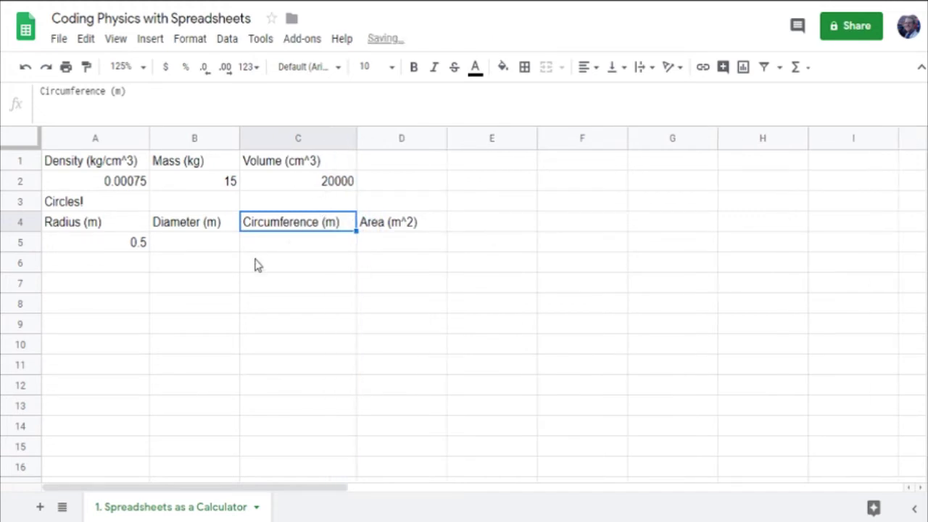
- Calculate the diameter in B5 from the radius cell with the formula =2*A5
click(182, 250)
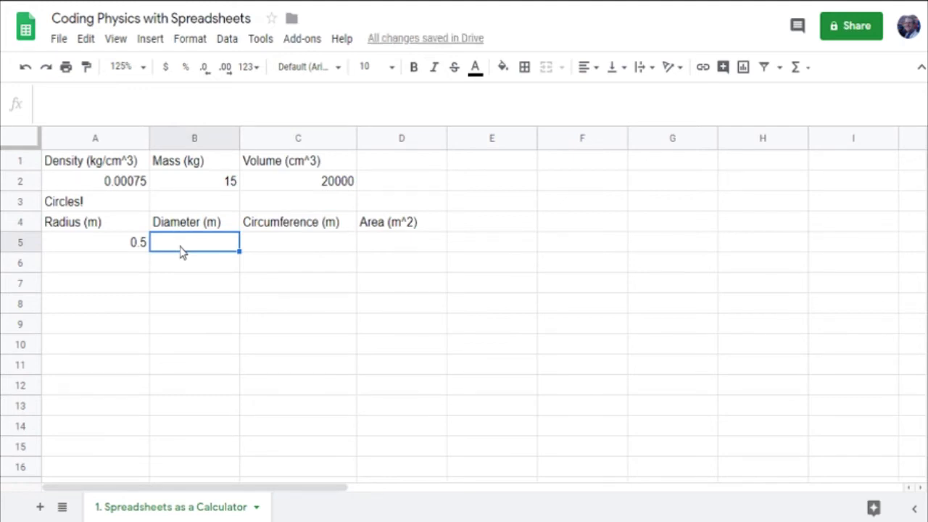
text(=)
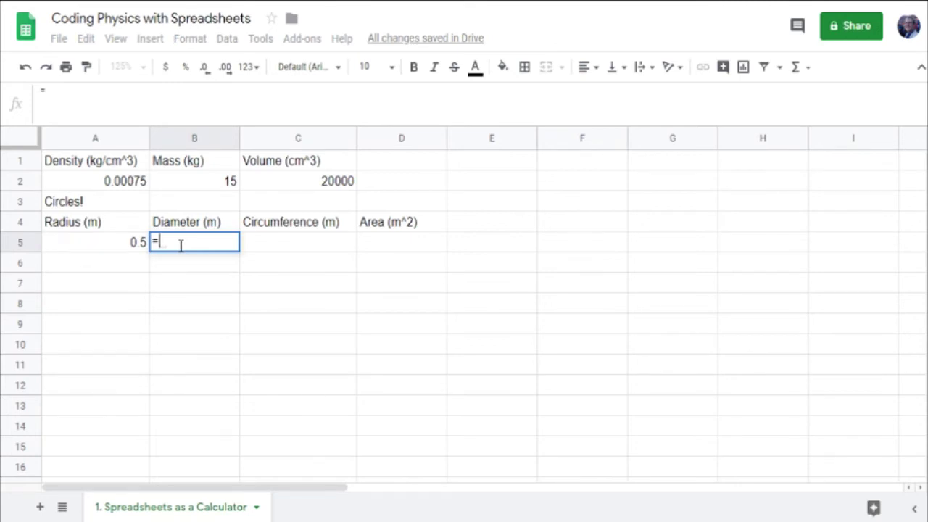
text(2*)
click(112, 248)
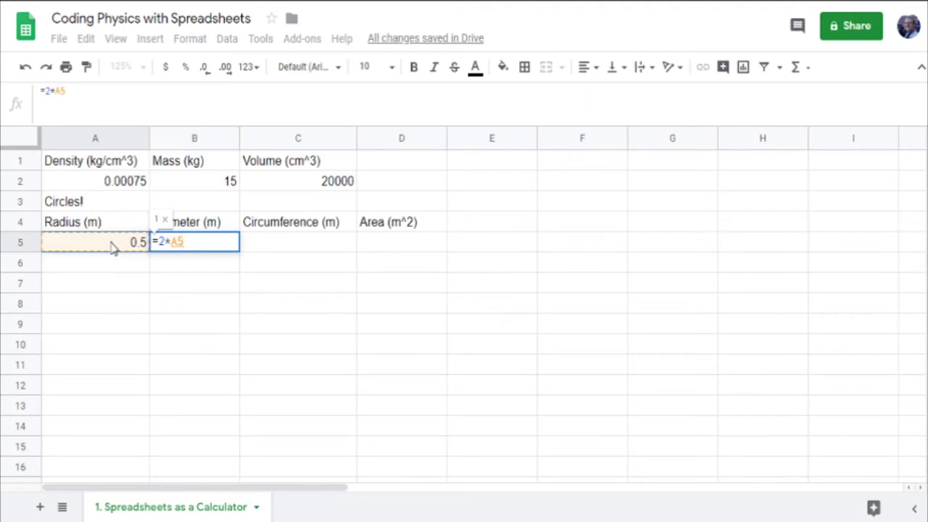
key(Return)
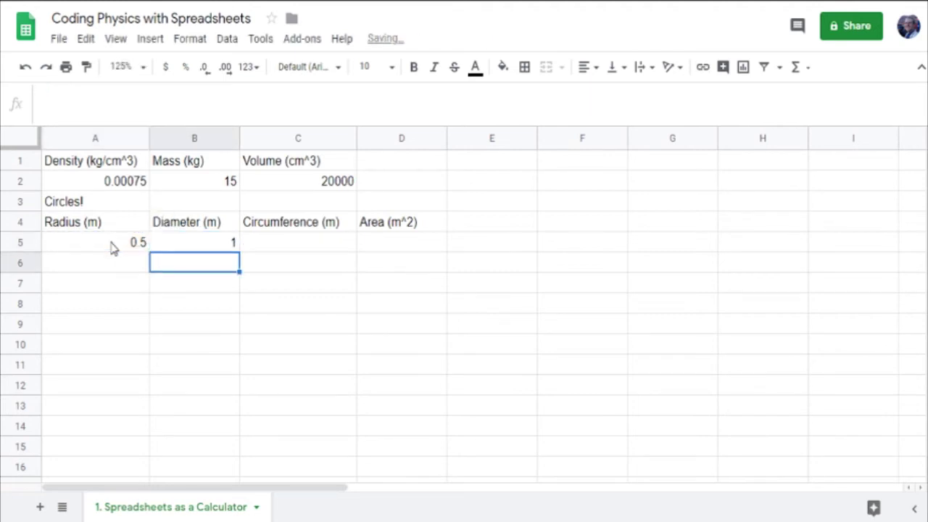
- Test the diameter formula by changing the radius in A5 to 0.25, and restore the radius to 0.5
click(112, 247)
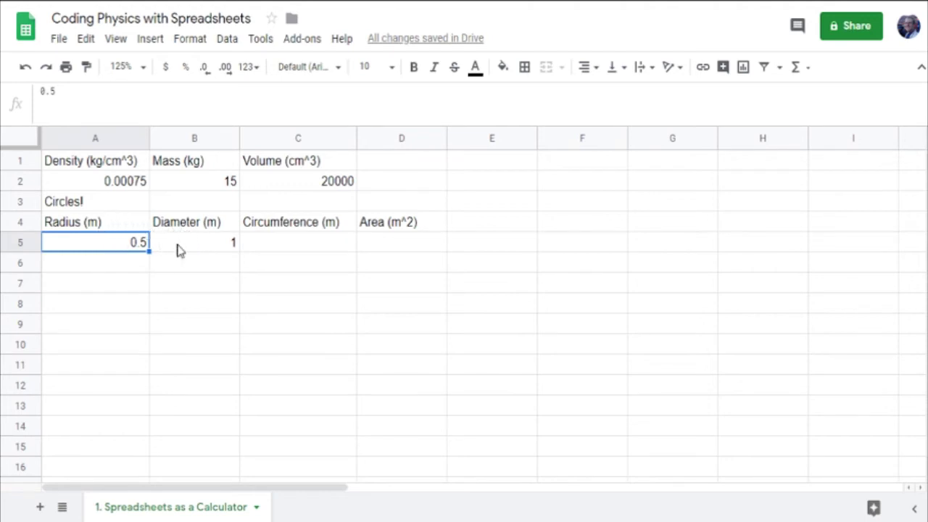
text(0.25)
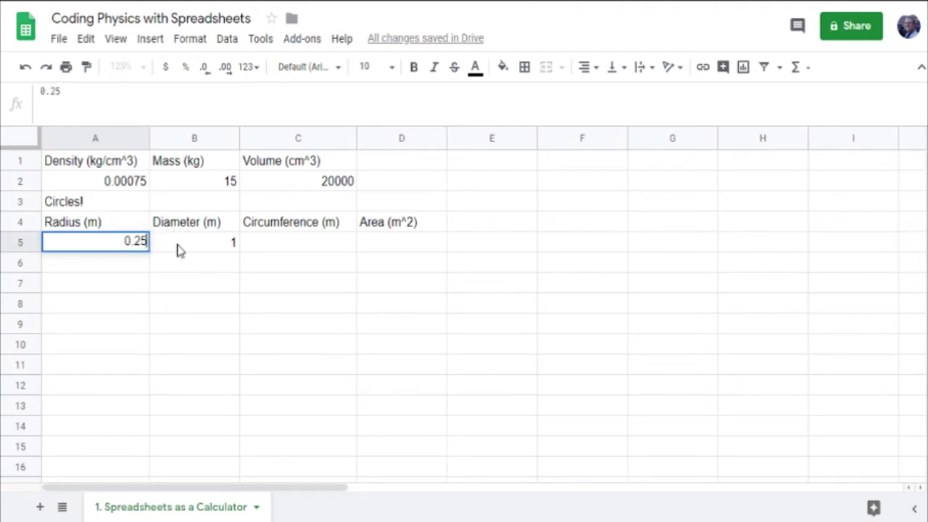
key(Return)
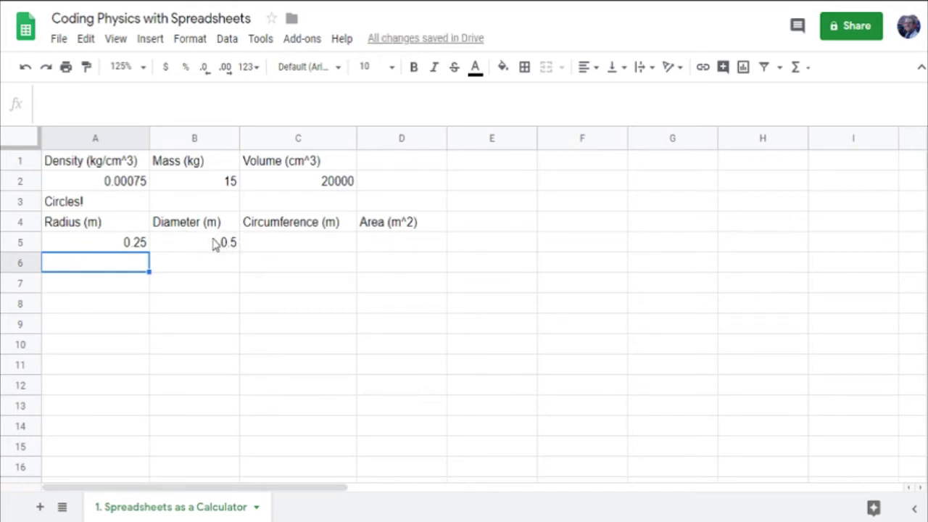
click(120, 242)
text(0.5)
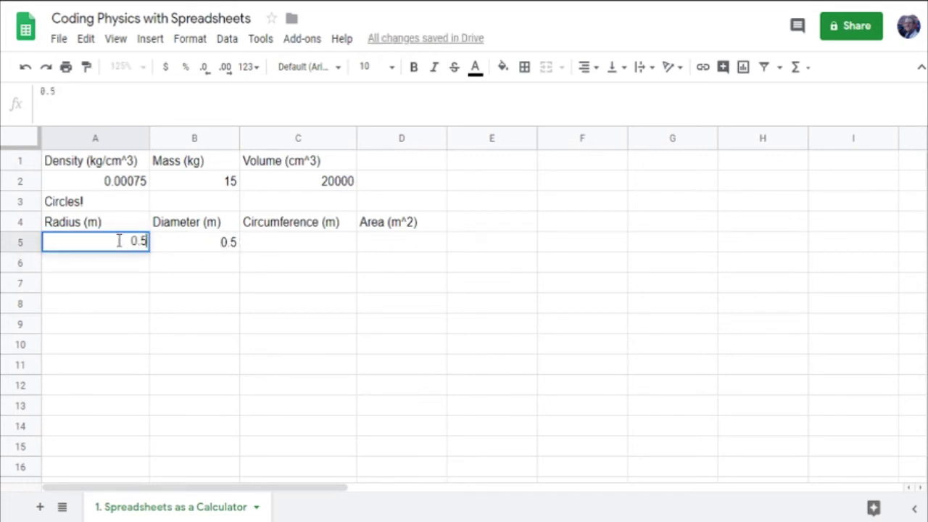
key(Tab)
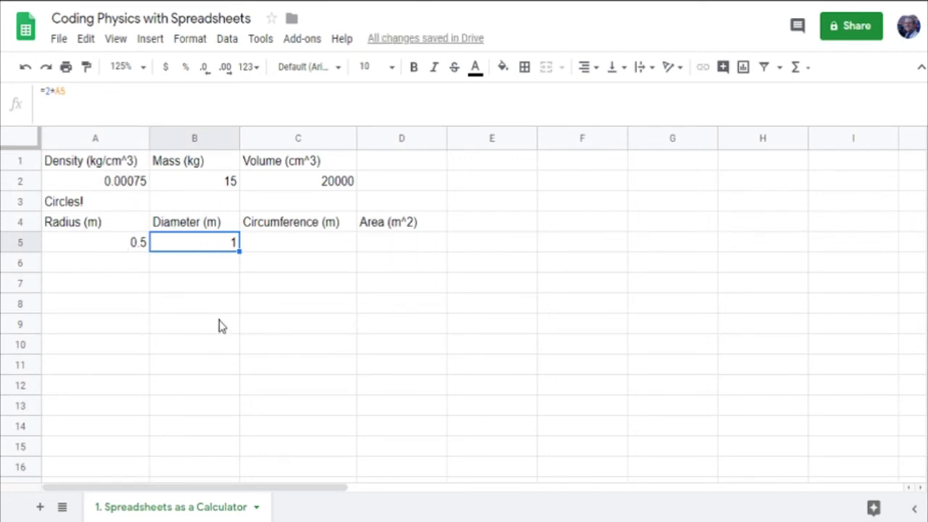
- Begin the circumference formula in C5 with =2*
click(265, 248)
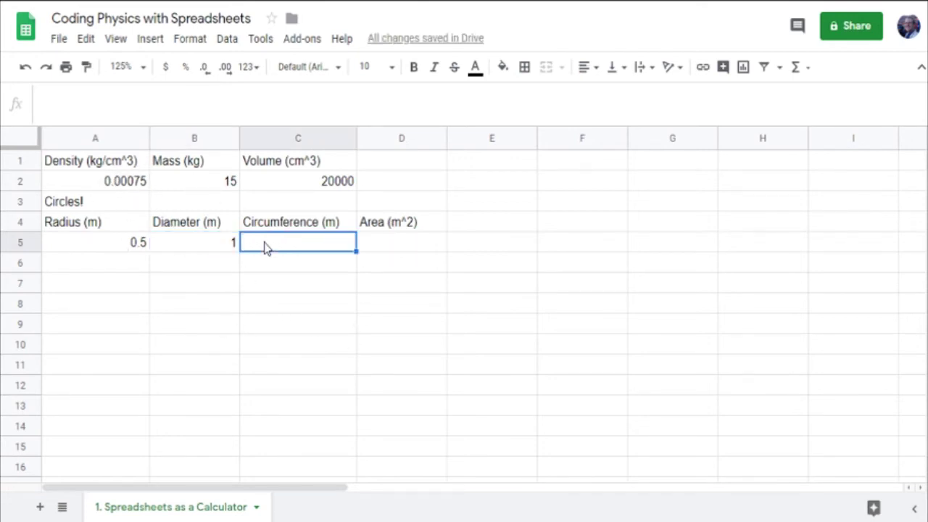
text(=)
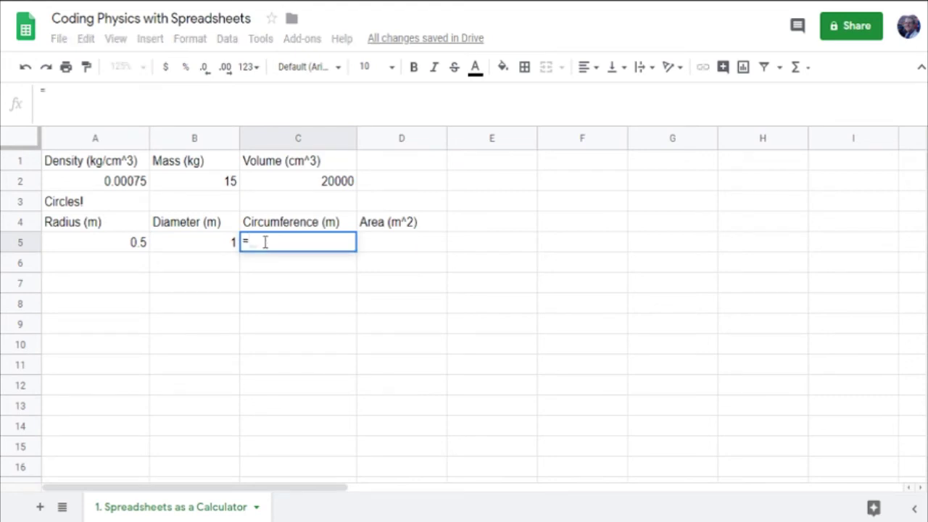
text(2*)
text(.1)
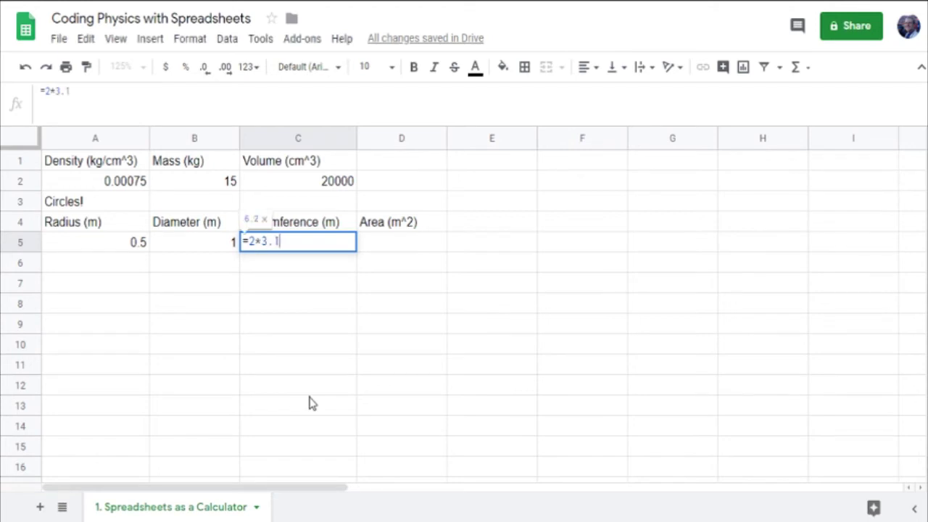
text(4159)
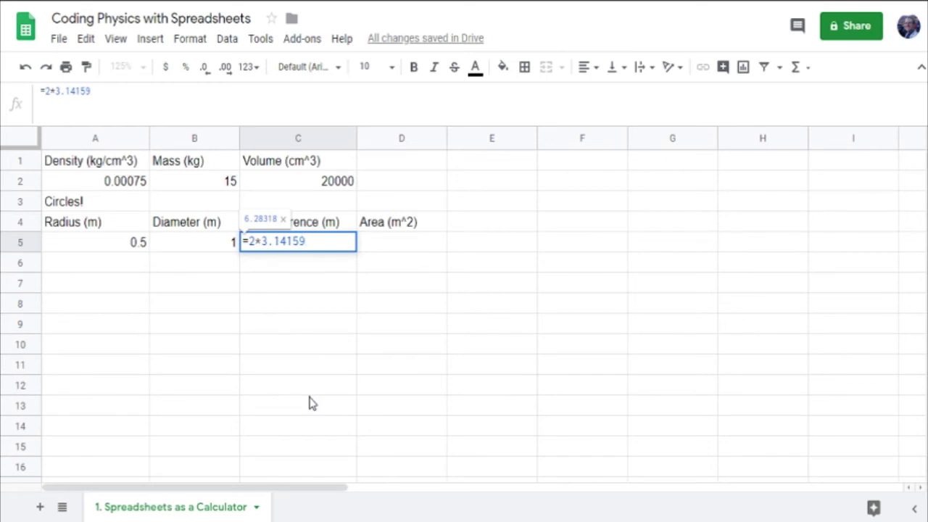
key(BackSpace)
key(BackSpace)
key(BackSpace)
key(BackSpace)
key(BackSpace)
key(BackSpace)
key(BackSpace)
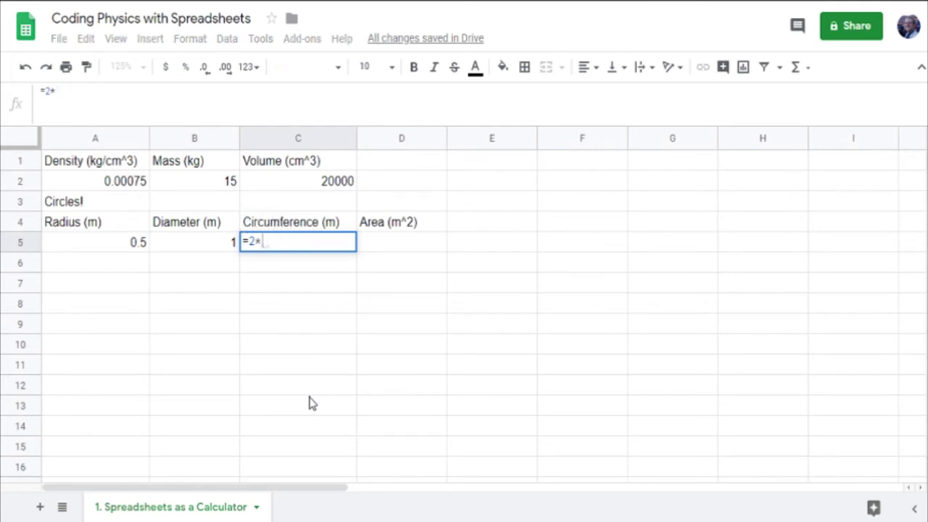
- Complete the circumference formula in C5 with the PI function and the radius cell so it reads =2*PI()*A5
text(PI)
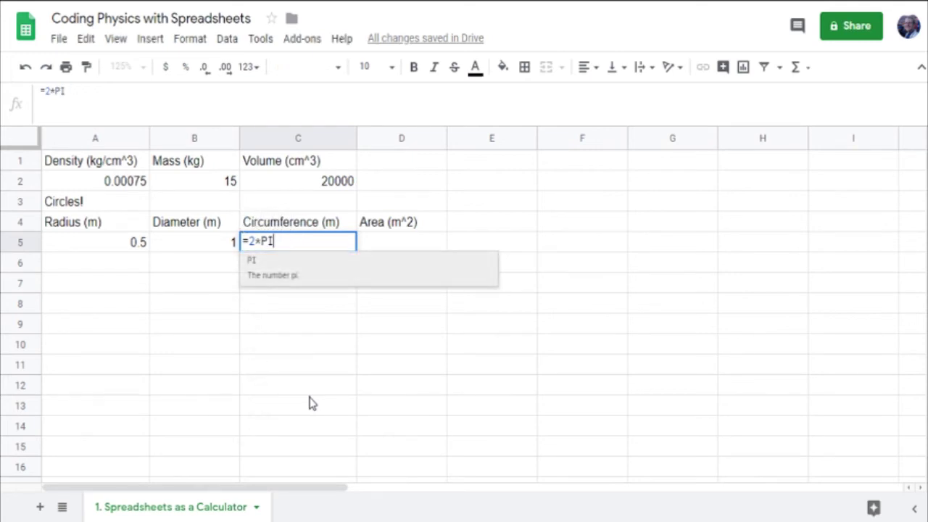
text(())
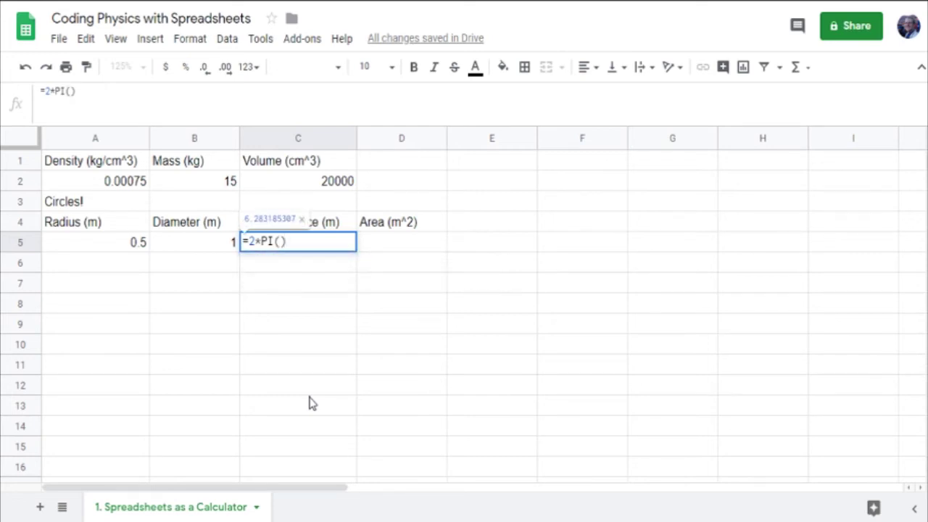
key(Return)
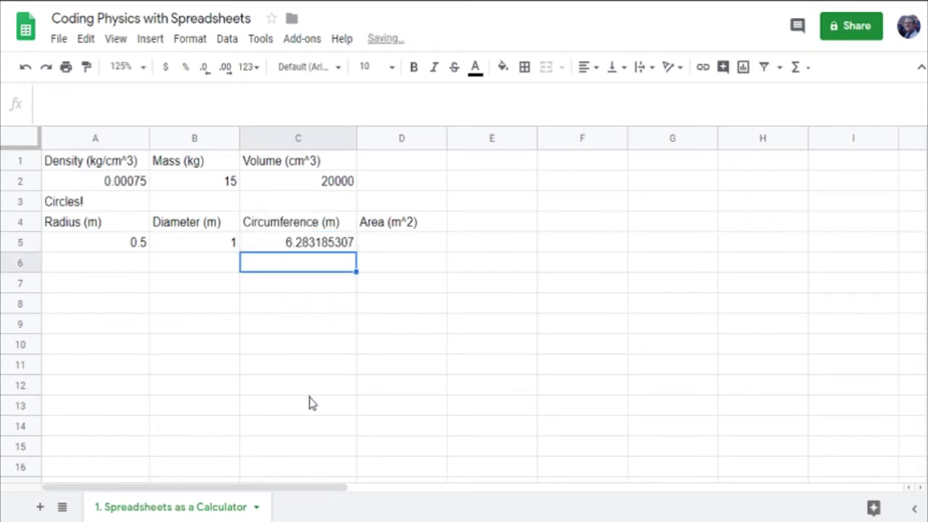
key(Up)
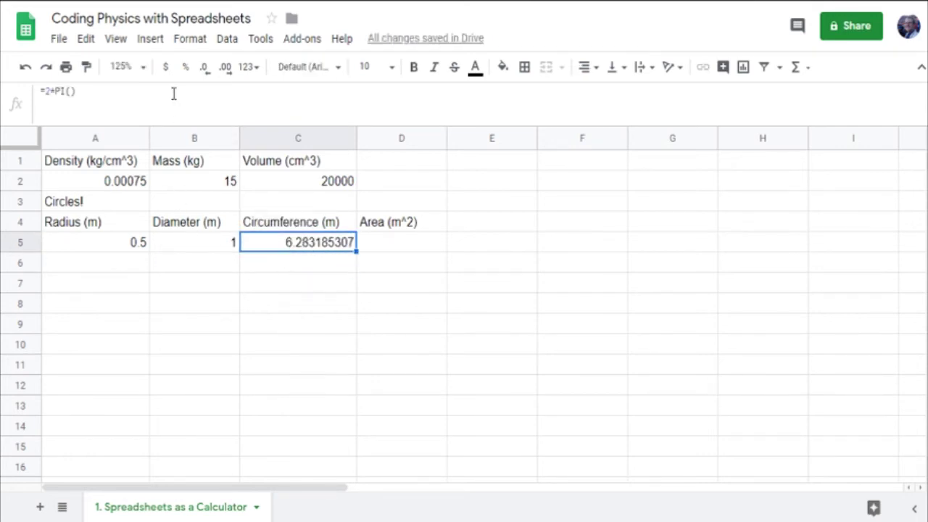
click(174, 93)
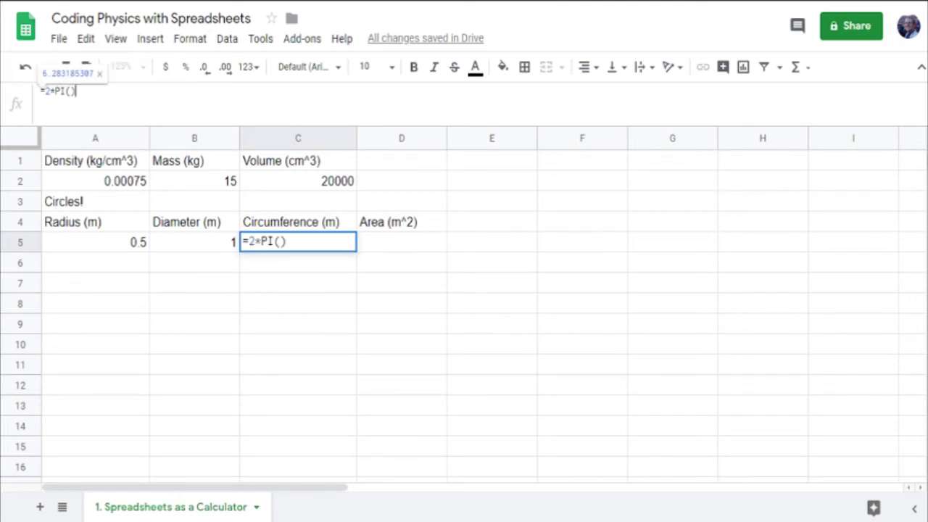
text(*)
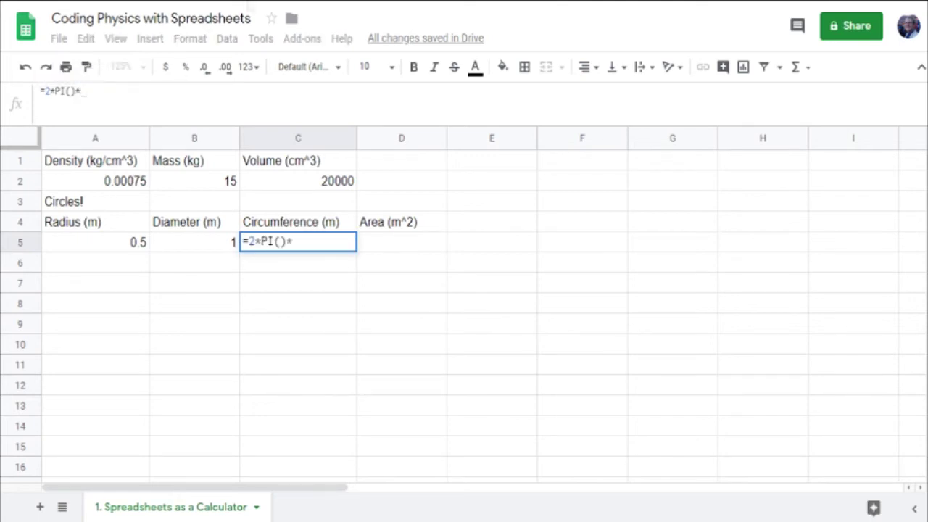
click(125, 245)
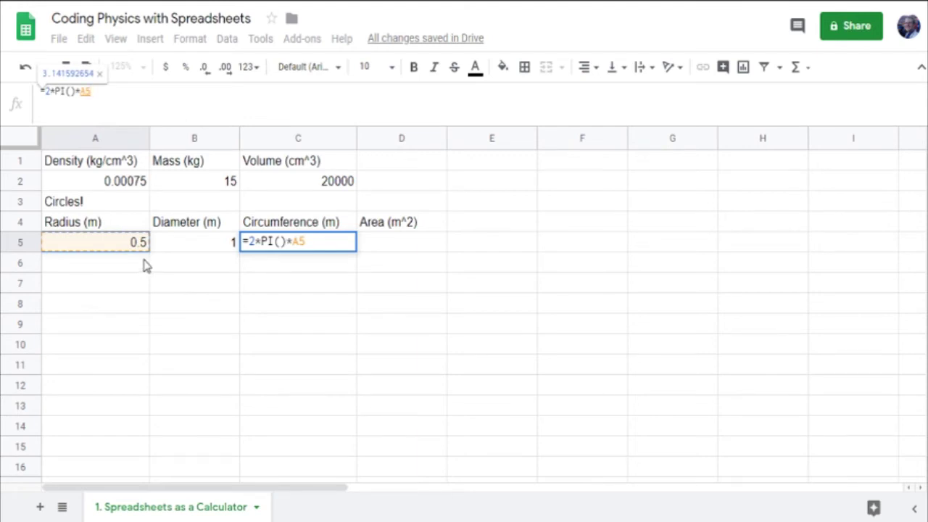
key(Return)
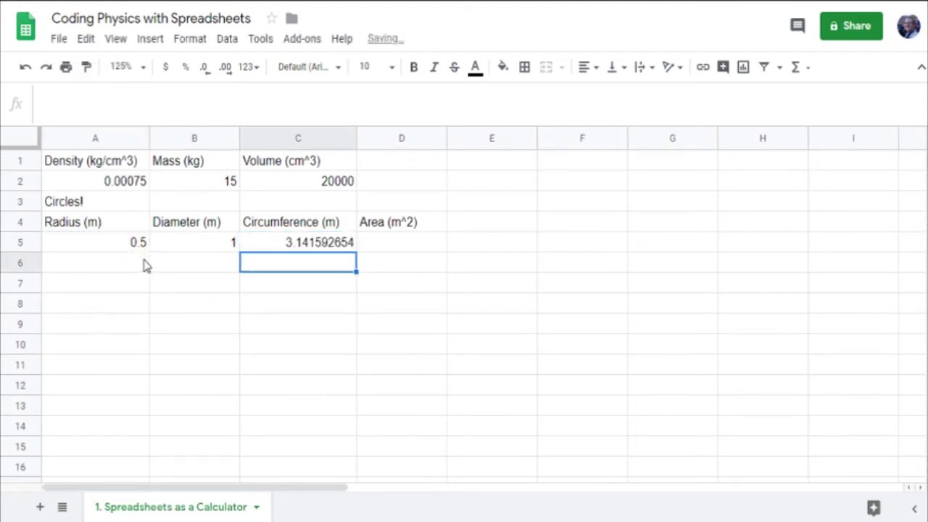
- Check that the circumference follows the radius by setting A5 to 0.25, and return A5 to 0.5
click(317, 246)
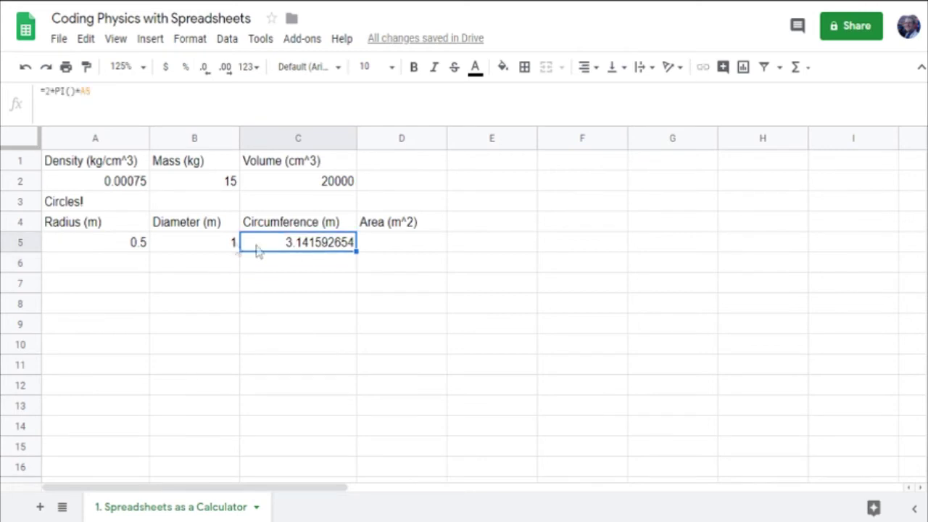
click(119, 242)
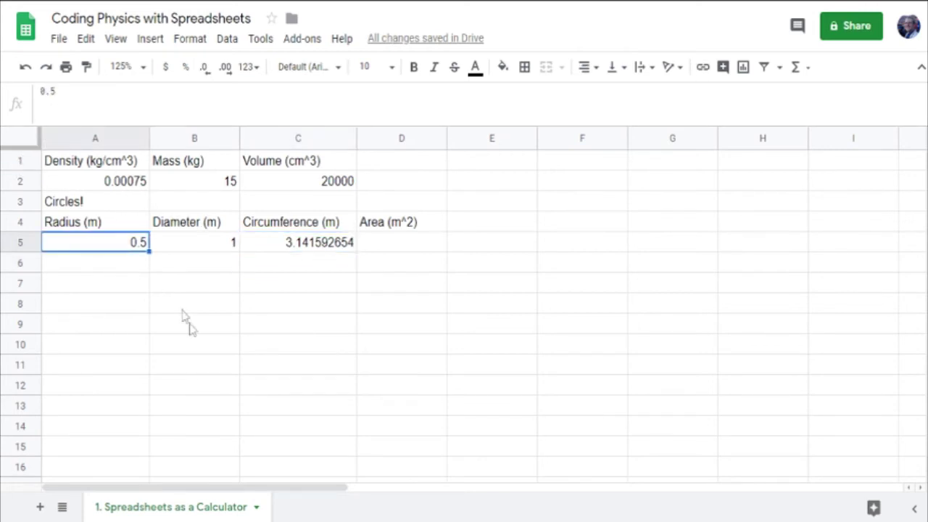
text(0.25)
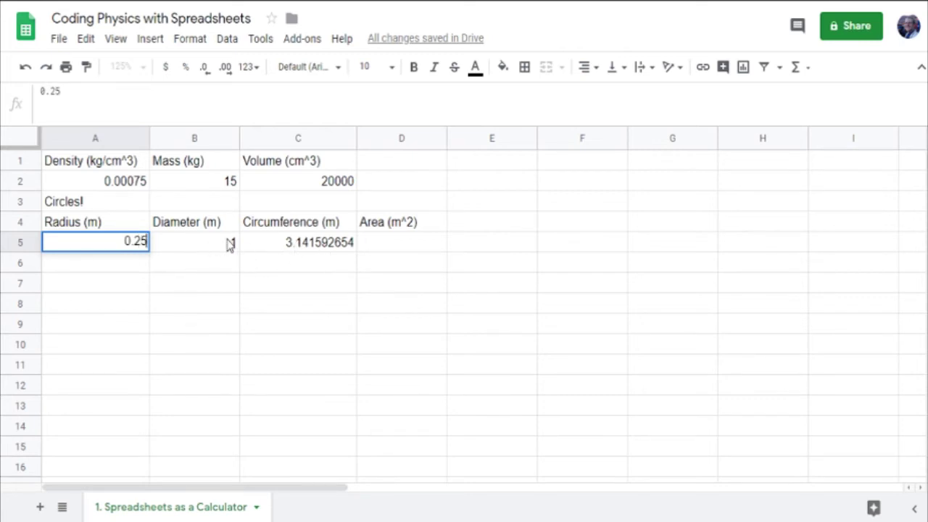
key(Return)
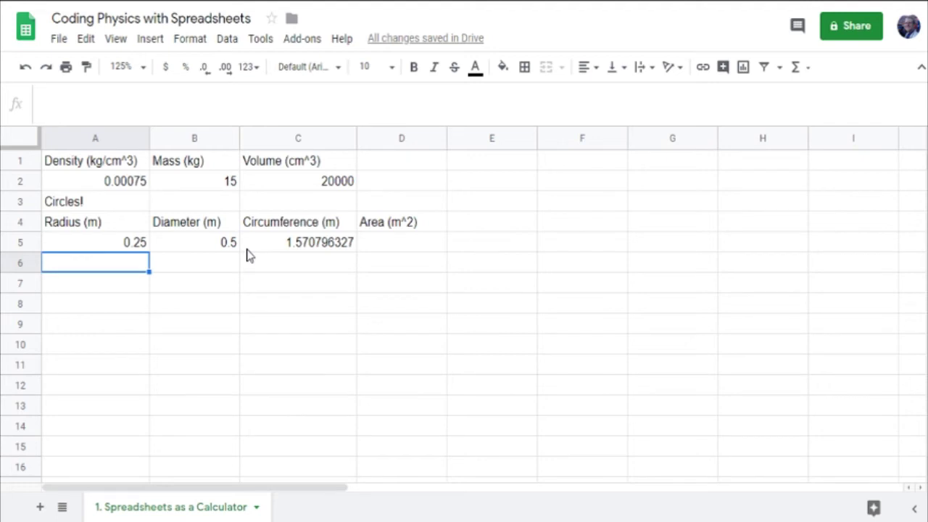
key(Up)
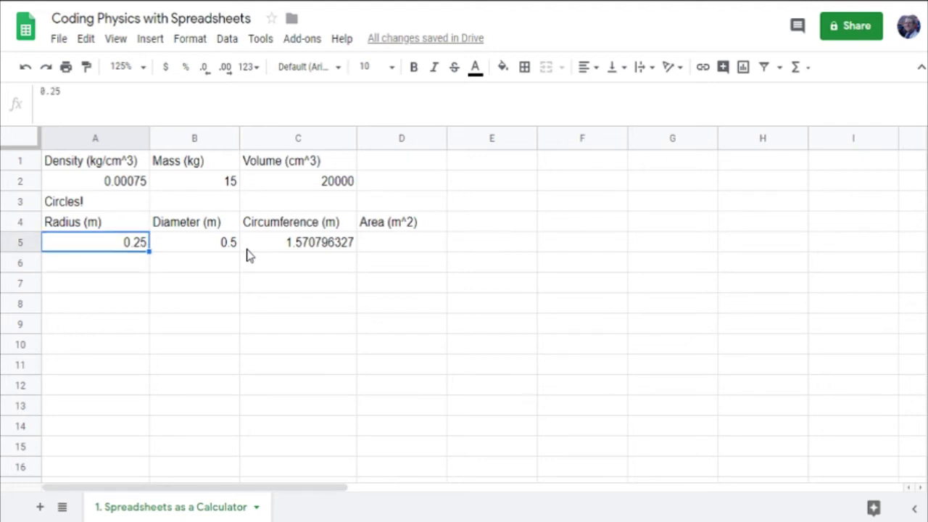
text(0.5)
key(Right)
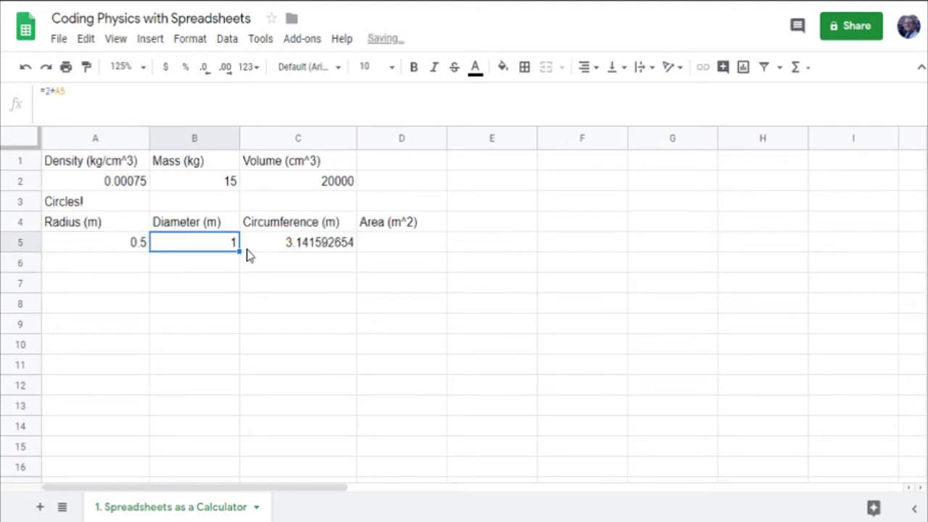
- Compare the diameter in B5 and the circumference in C5 along with their formulas
key(Right)
key(Left)
key(Right)
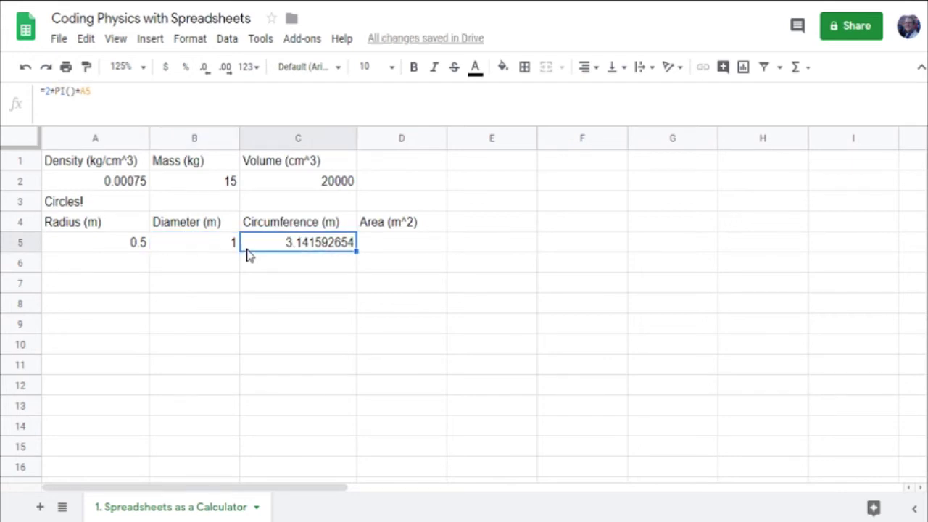
key(Left)
key(Right)
key(Left)
key(Right)
key(Left)
key(Right)
- Calculate the circle's area in D5 from the radius cell with the formula =PI()*A5^2
key(Right)
text(=PI()*)
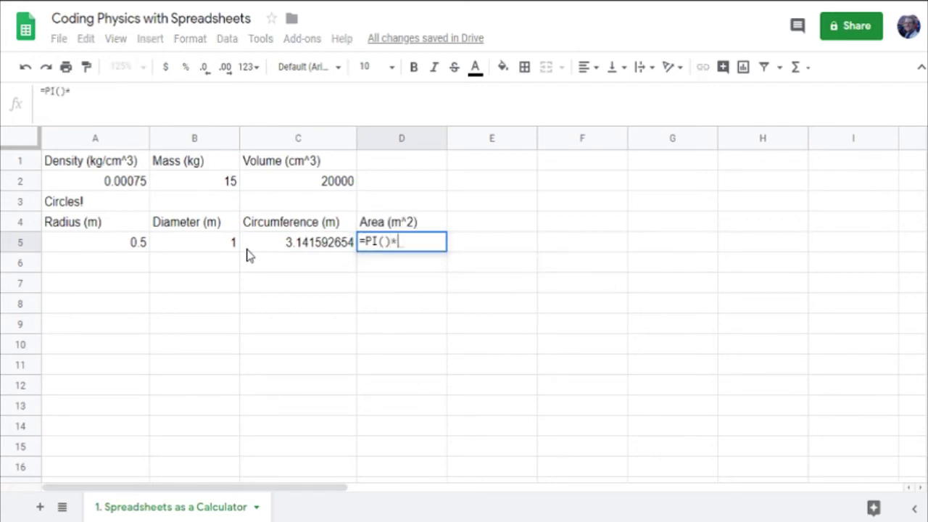
click(136, 242)
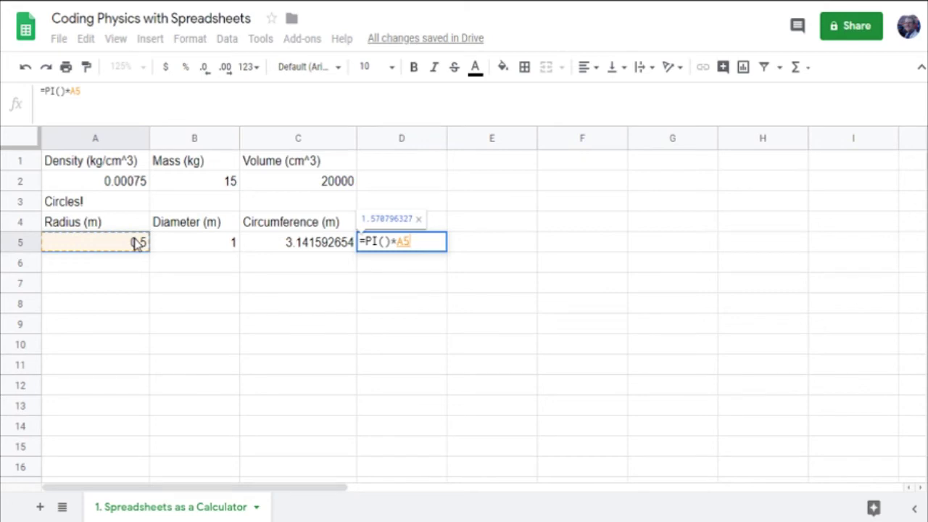
text(^)
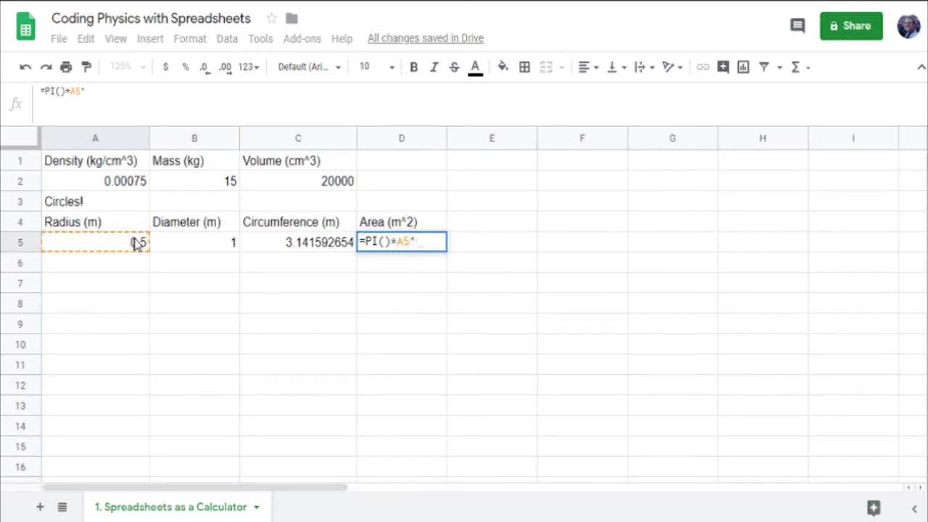
text(2)
key(Return)
key(Up)
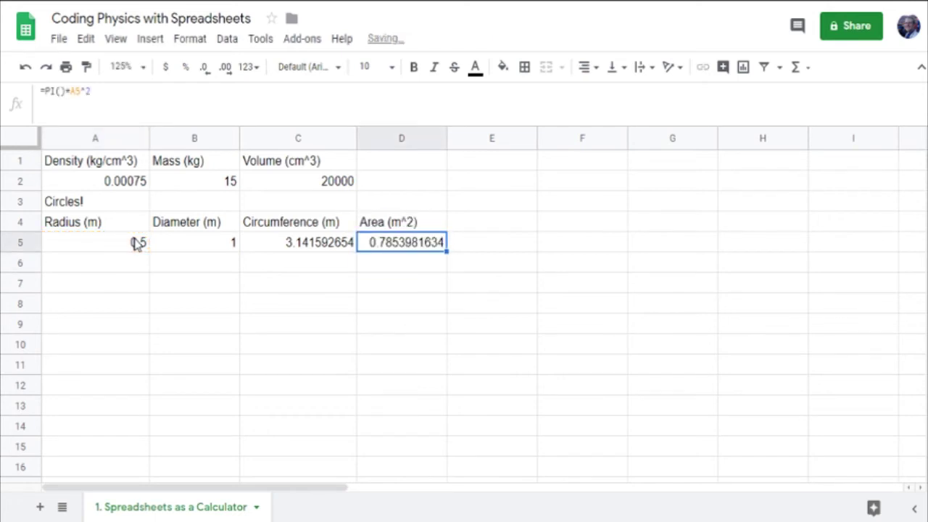
- Set the radius in A5 to 1
key(Left)
key(Left)
key(Left)
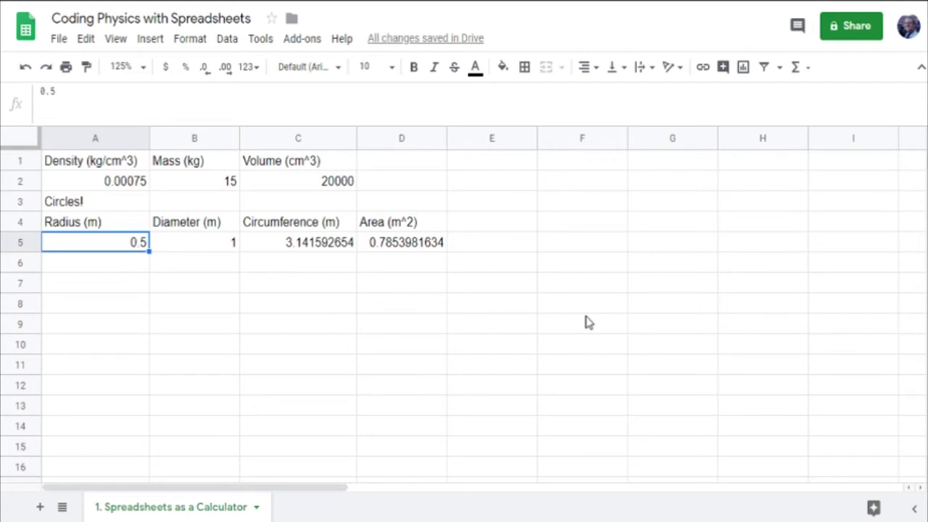
text(1)
key(Return)
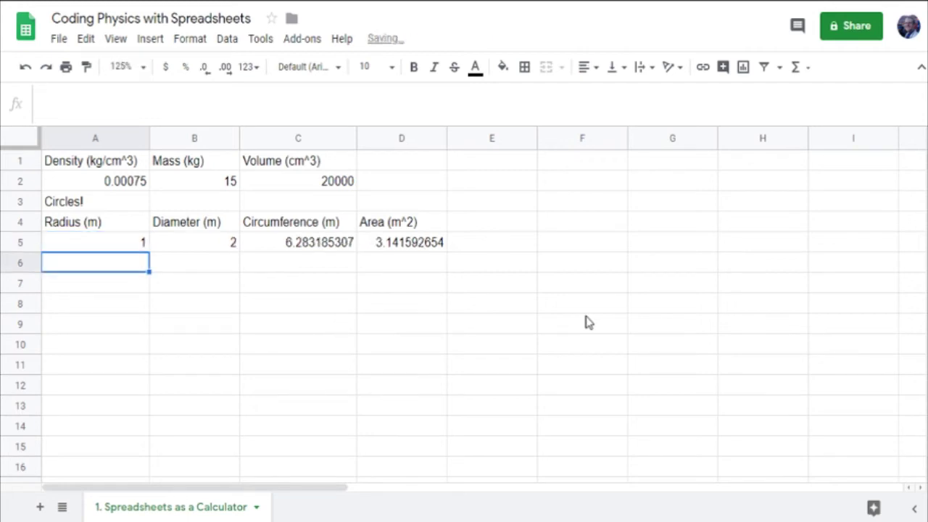
- Reduce the displayed precision of the circumference and area results in C5:D5 to two decimal places
click(327, 248)
drag(328, 247, 375, 243)
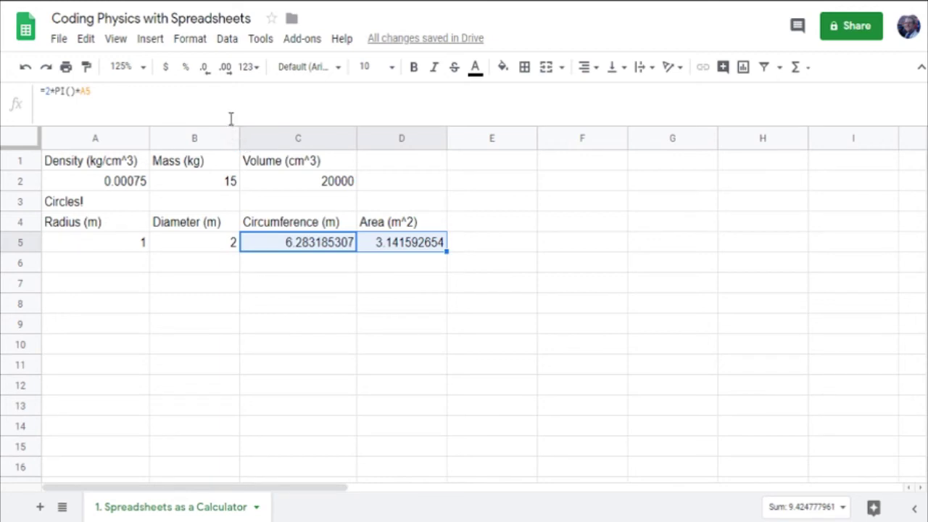
click(206, 73)
click(206, 75)
click(207, 78)
click(206, 75)
click(205, 75)
click(206, 76)
click(205, 76)
key(Return)
key(Return)
key(Down)
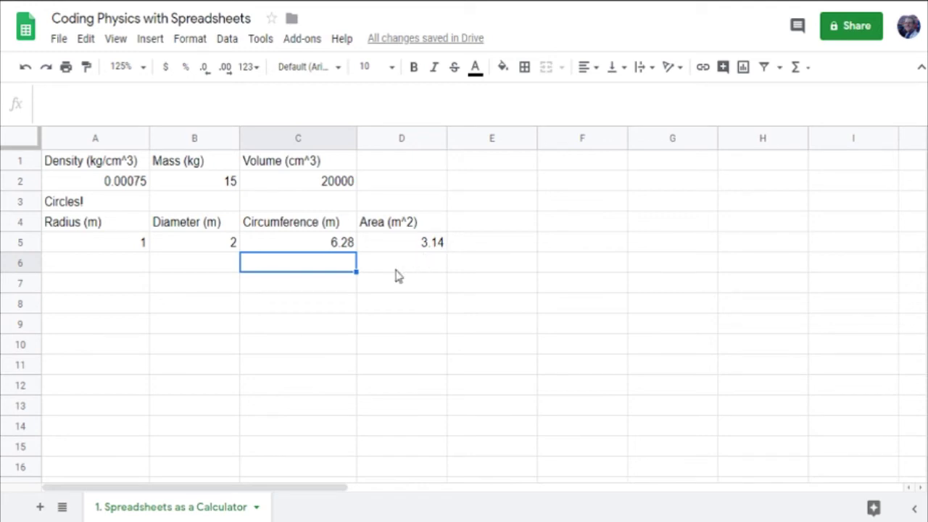
- Enter the header "Time" in A6 below the circle calculator
click(111, 272)
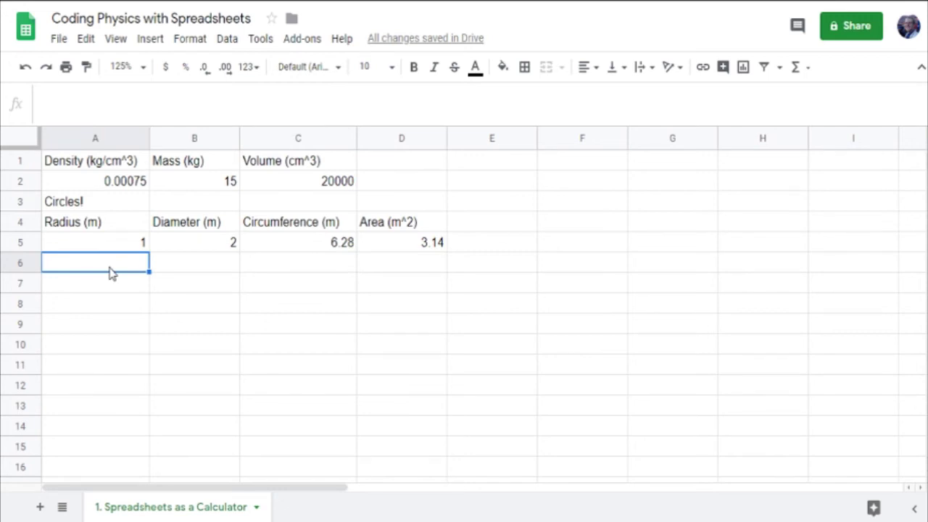
text(Time)
key(Tab)
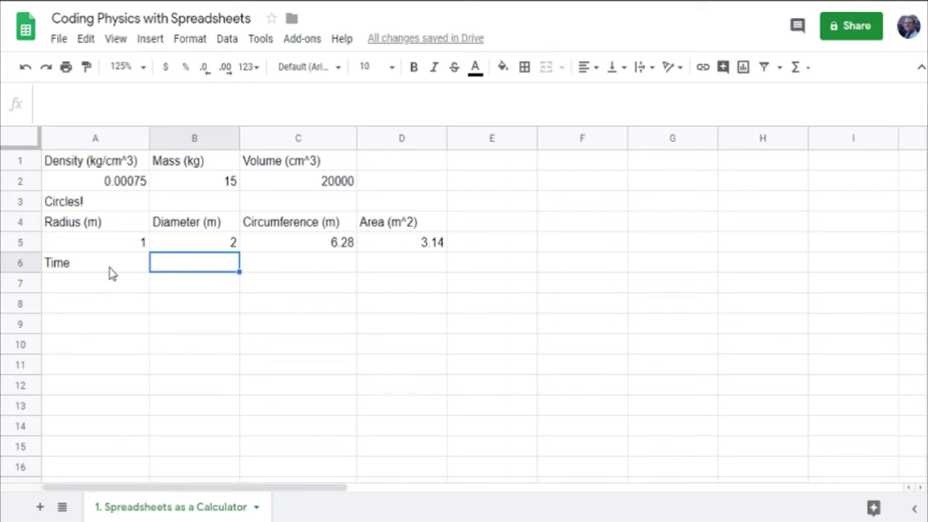
- Enter the headers "Velocity" in B6 and "Distance = ?" in C6 beside the Time header
text(Velocity)
key(Tab)
text(Distance = ?)
key(Return)
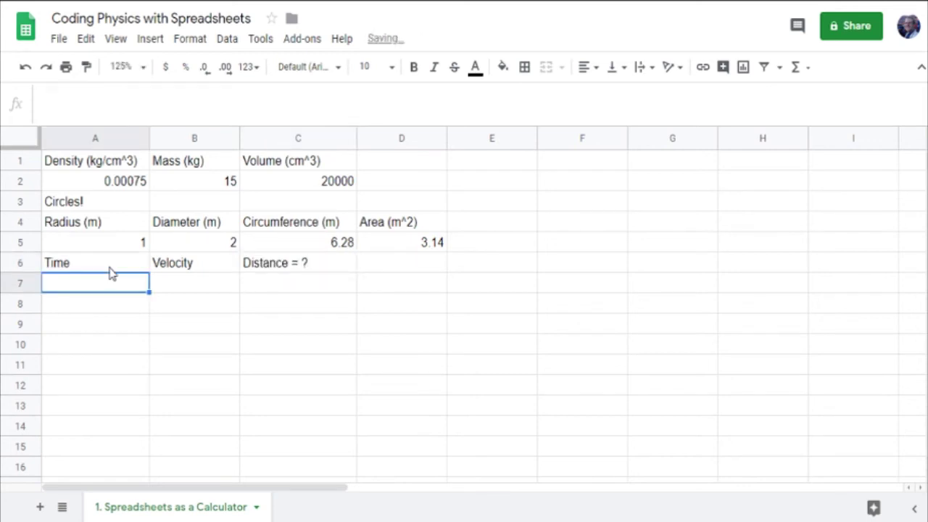
- Enter a time of 1 in A7 and add the units (s) to the Time header and (m/s) to the Velocity header
text(1)
double_click(110, 267)
text((s))
key(Tab)
key(Return)
text((m)
text())
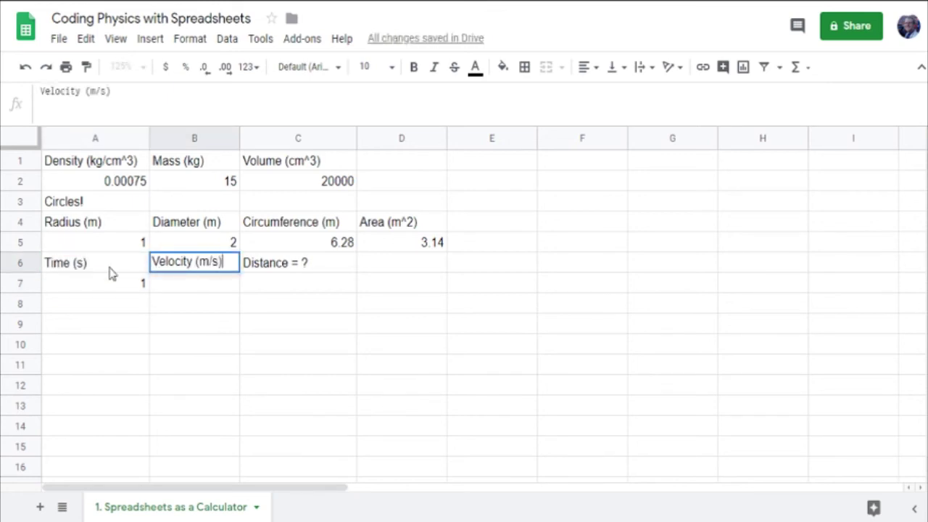
key(Return)
- Enter a velocity of 1 in B7
key(Tab)
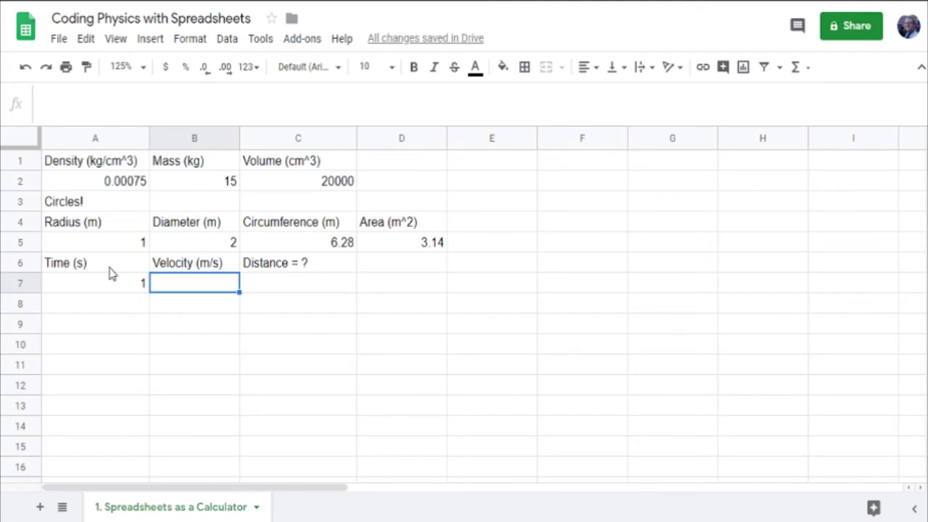
text(1)
key(Tab)
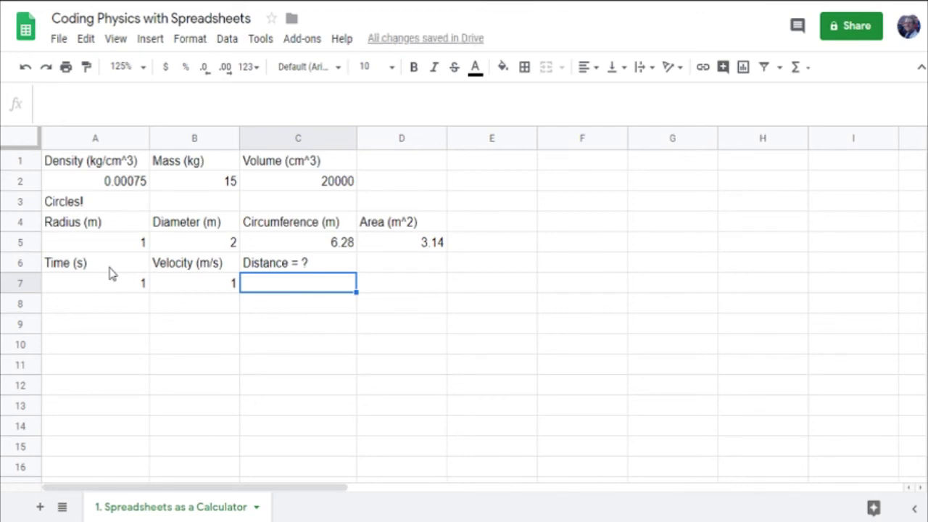
- Calculate the distance in C7 from the velocity and time cells with the formula =B7*A7
text(=)
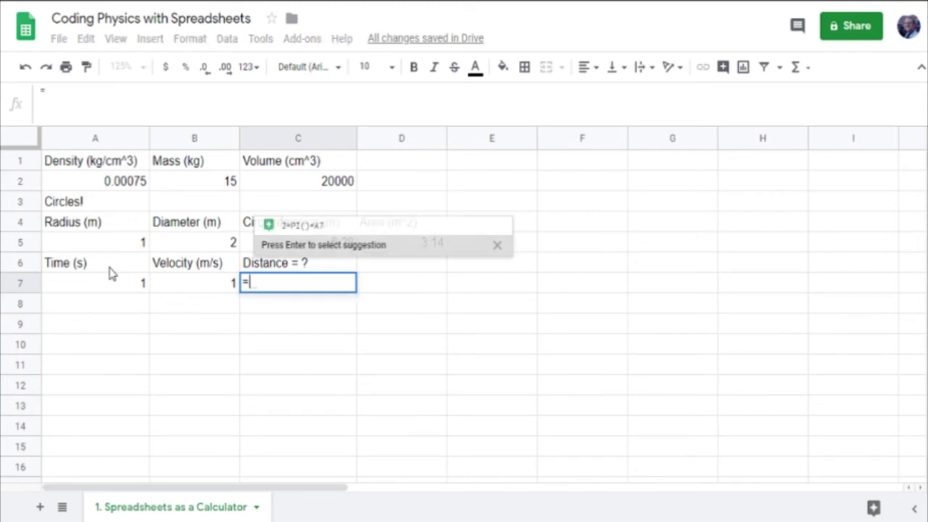
click(202, 290)
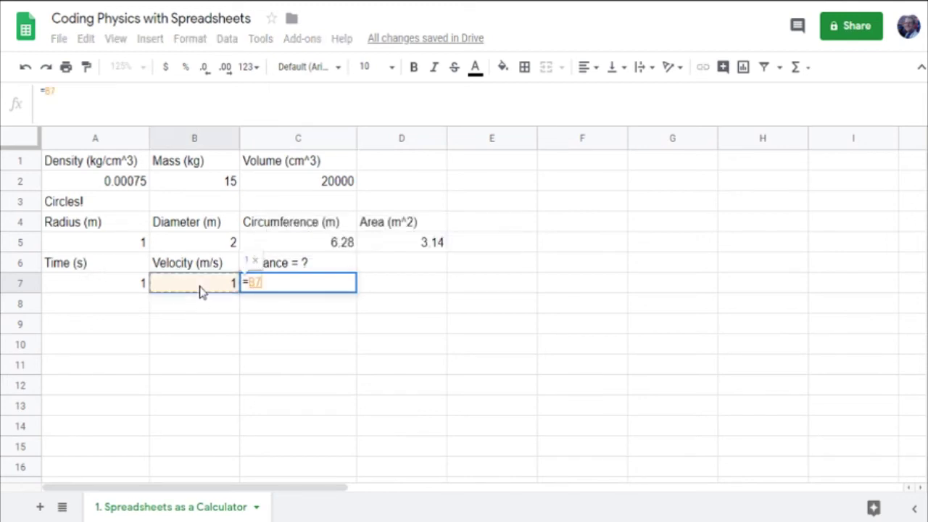
text(*)
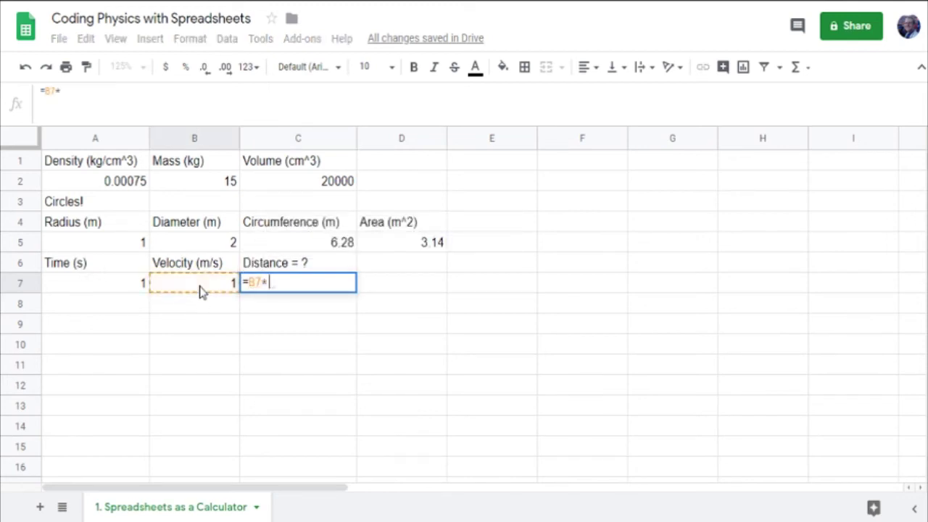
click(87, 290)
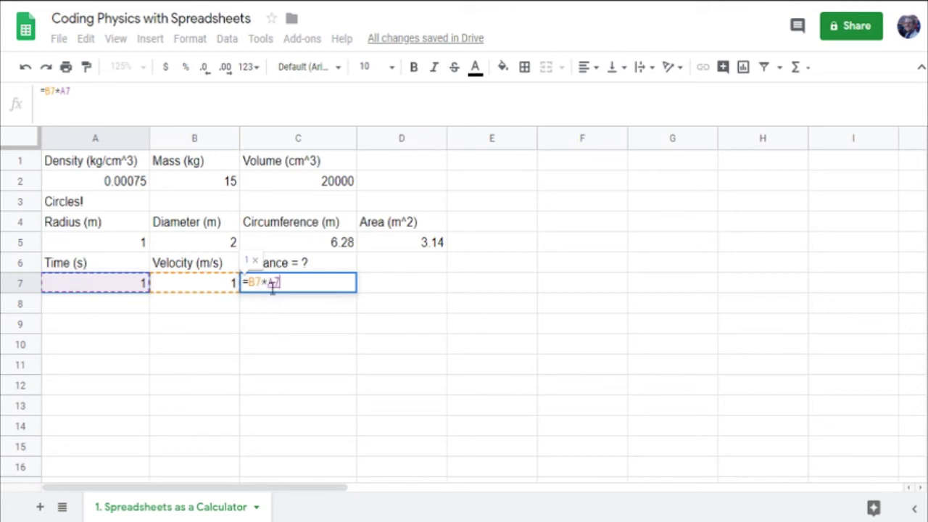
key(Return)
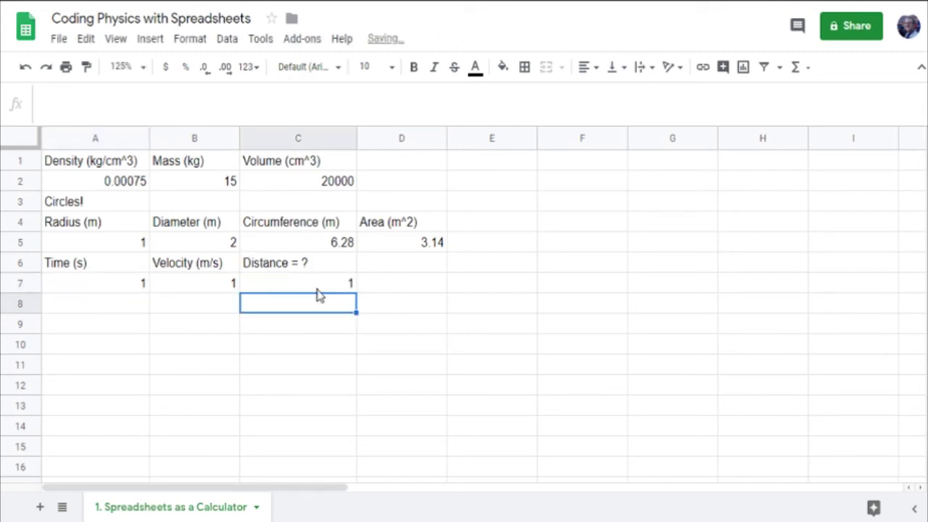
- Set the time in A7 to 0.1
click(105, 288)
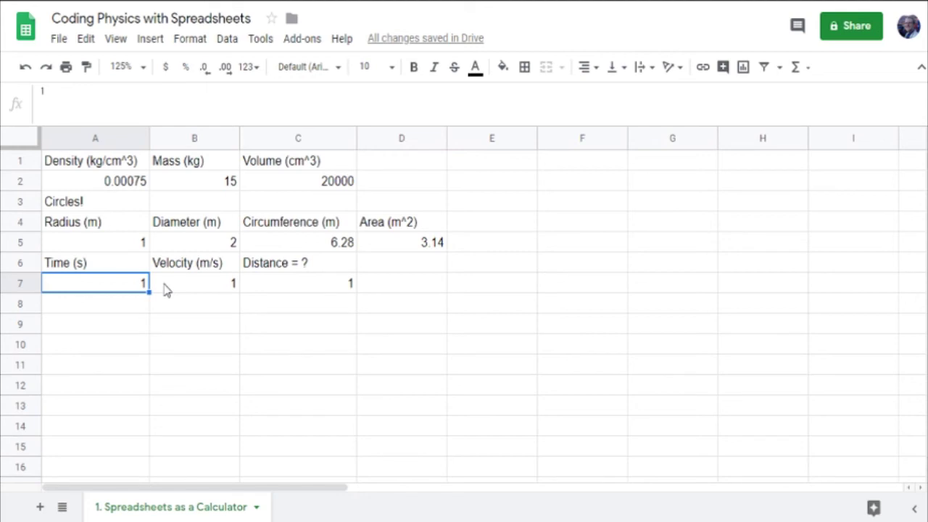
text(0.1)
key(Tab)
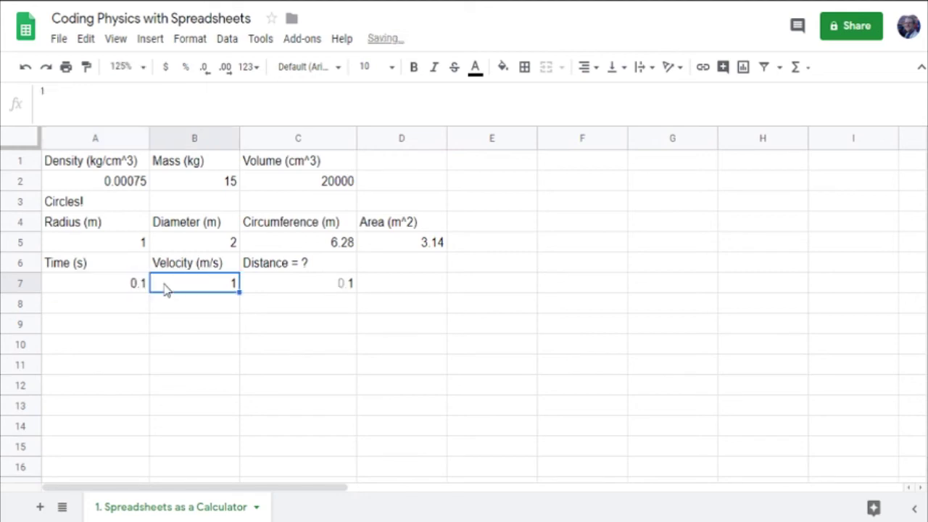
- Add the unit (m) to the distance header in C6 so it reads "Distance = ? (m)"
double_click(344, 262)
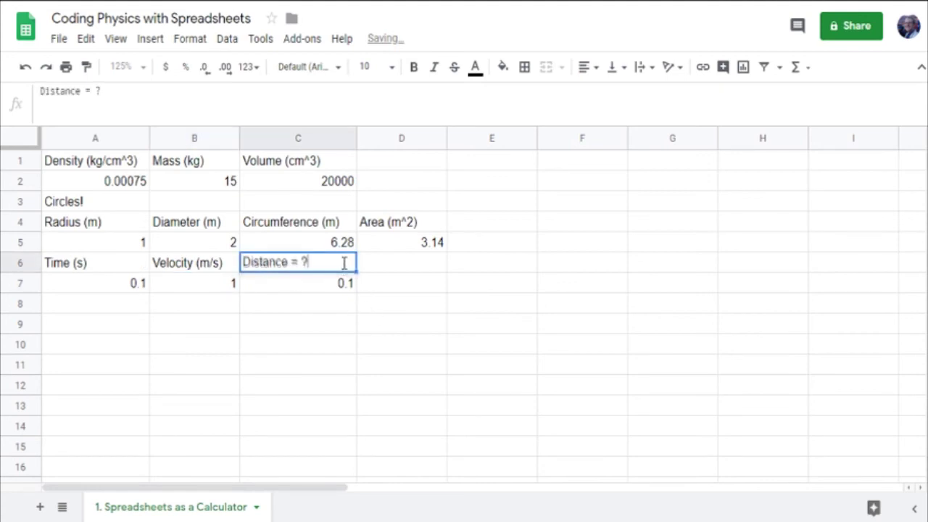
text((m)
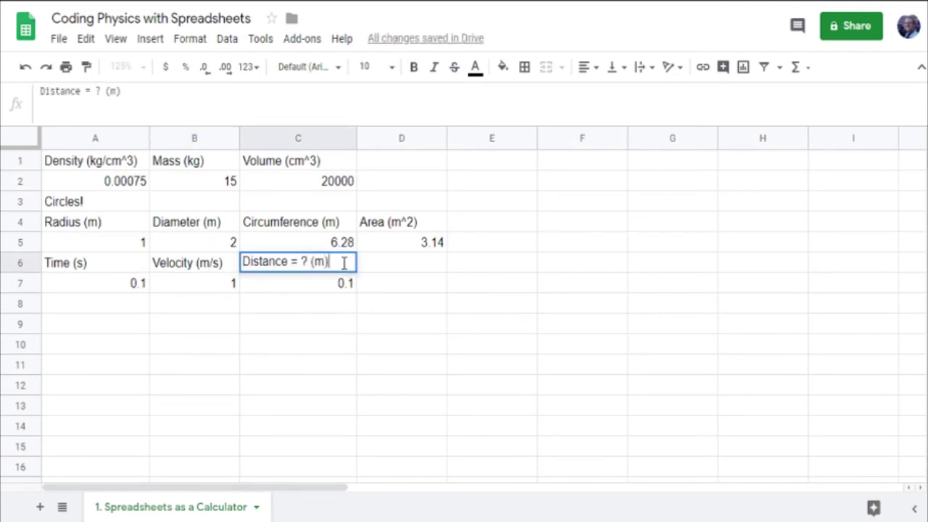
key(Return)
- Set the velocity in B7 to 1.5
drag(135, 282, 263, 287)
click(222, 290)
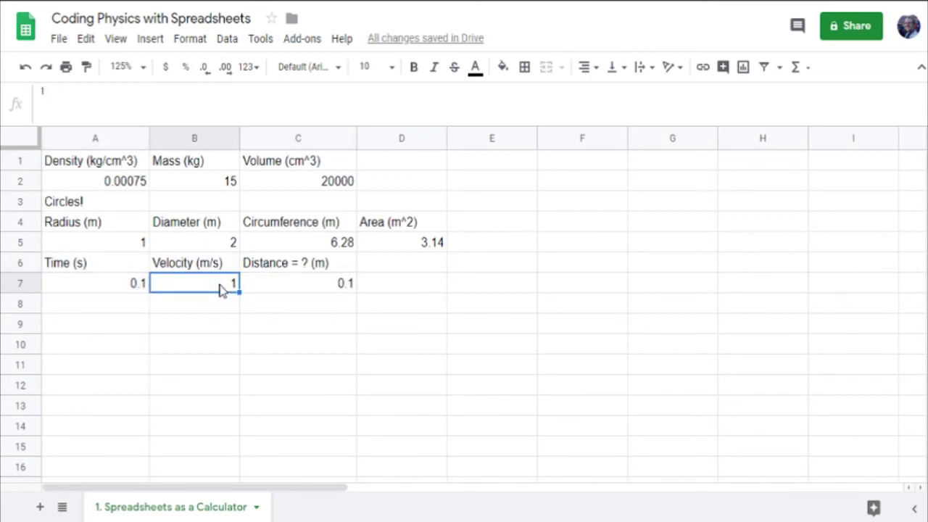
double_click(222, 284)
text(.5)
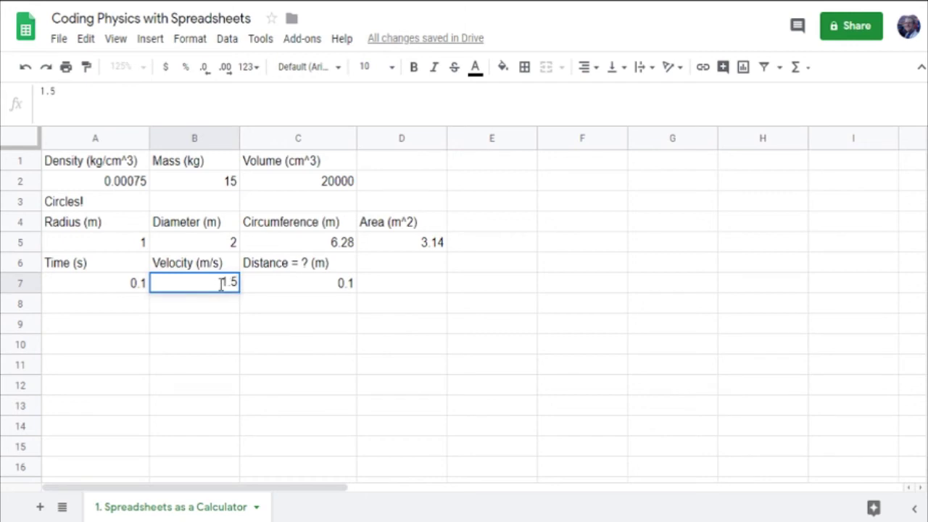
key(Return)
- Examine the time, velocity and distance cells in row 7, including the distance formula
key(Up)
key(Right)
key(Right)
key(Left)
key(Left)
key(Left)
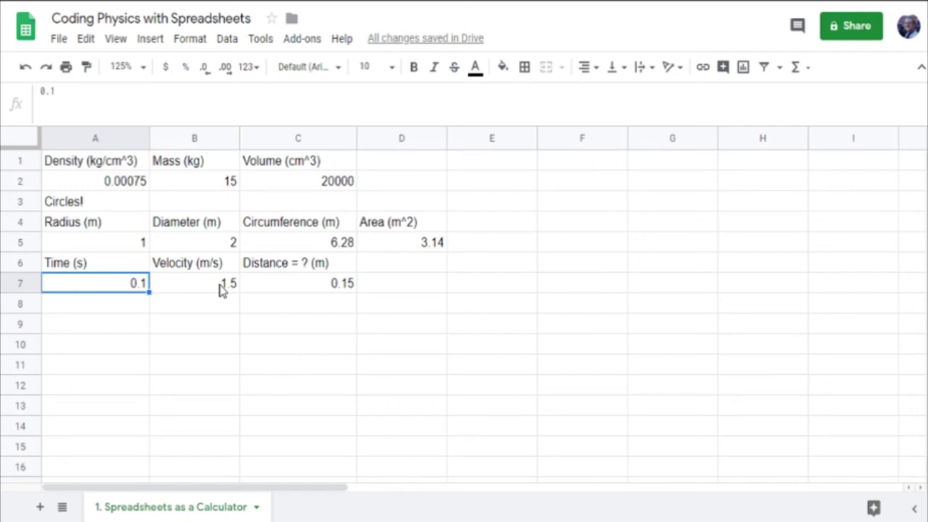
key(Right)
key(Right)
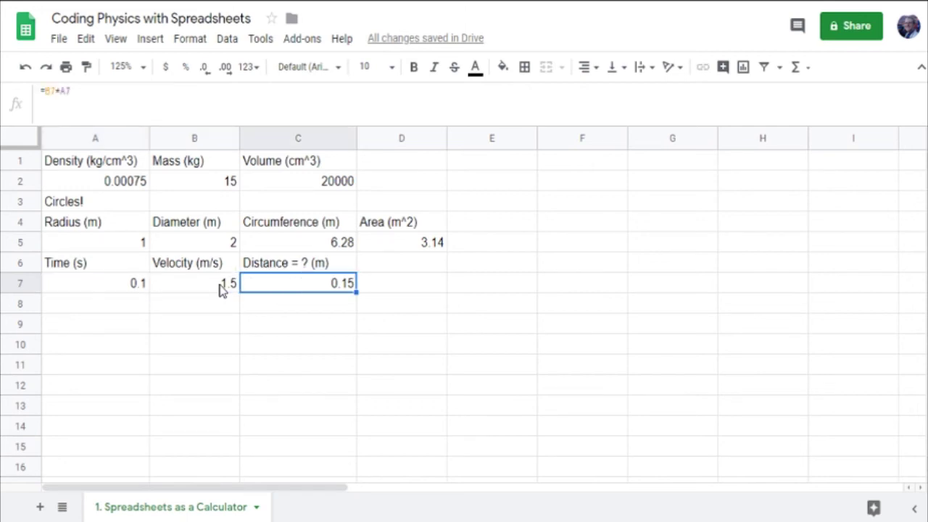
key(Left)
key(Left)
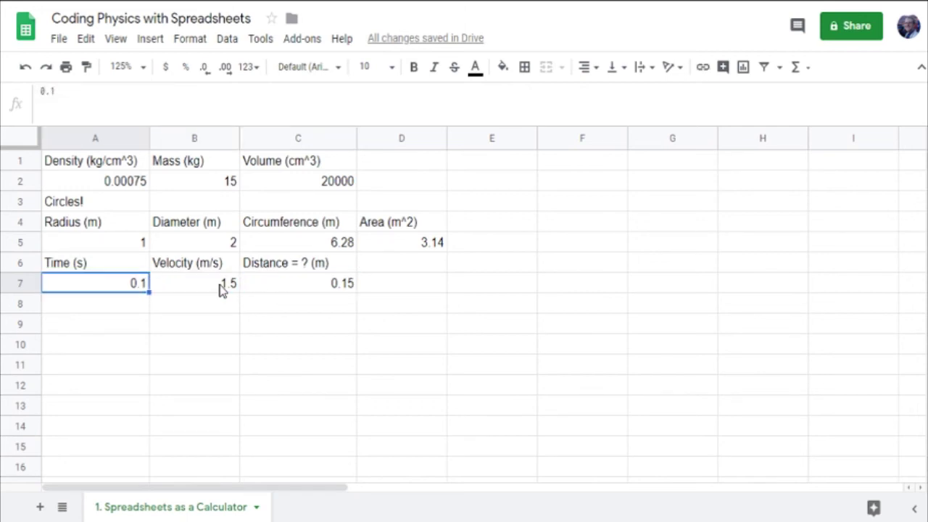
key(Down)
key(Down)
key(Down)
key(Down)
key(Down)
key(Down)
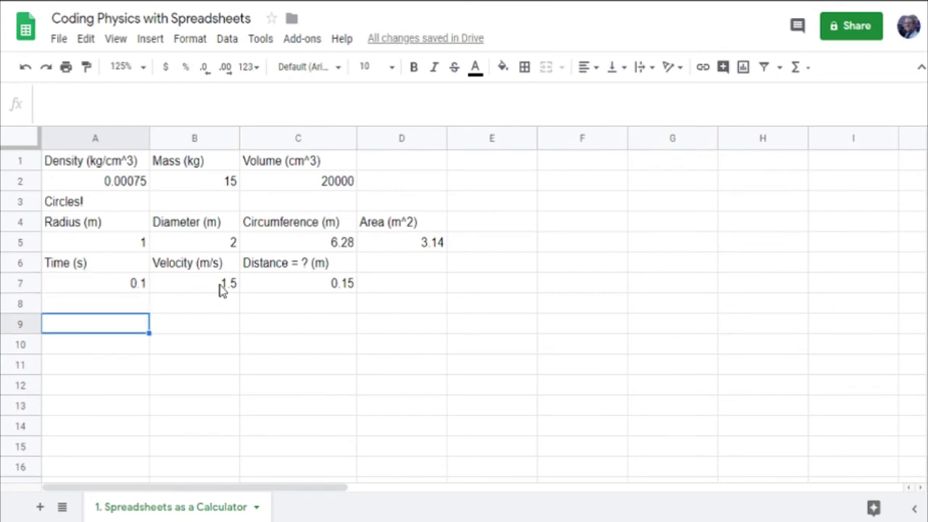
key(Down)
key(Down)
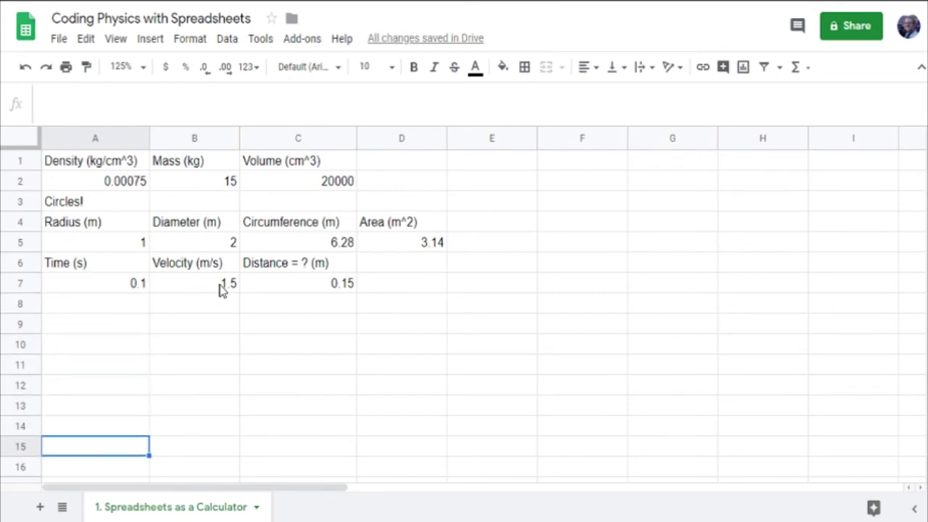
- Enter the time values 0.2, 0.3 and 0.4 in A8:A10 below the first time value
key(Up)
key(Up)
key(Up)
key(Up)
key(Up)
key(Up)
key(Up)
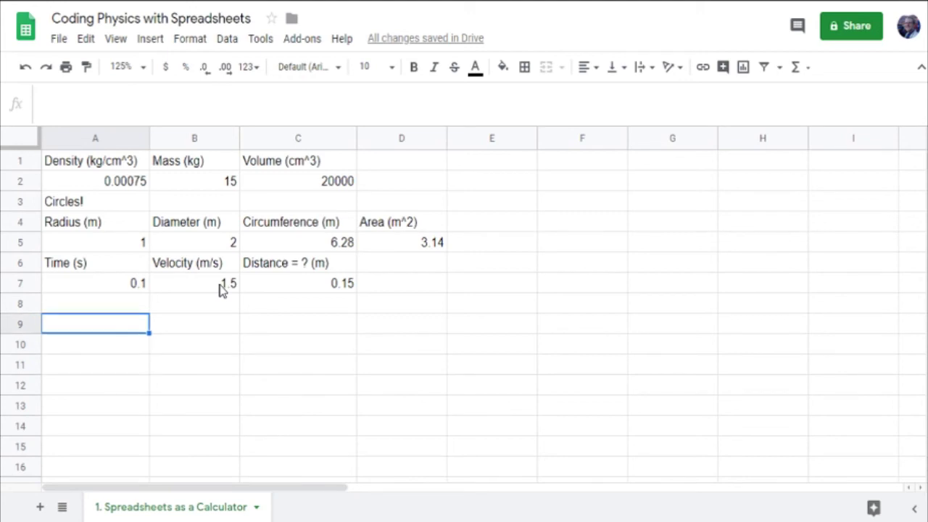
text(0.2)
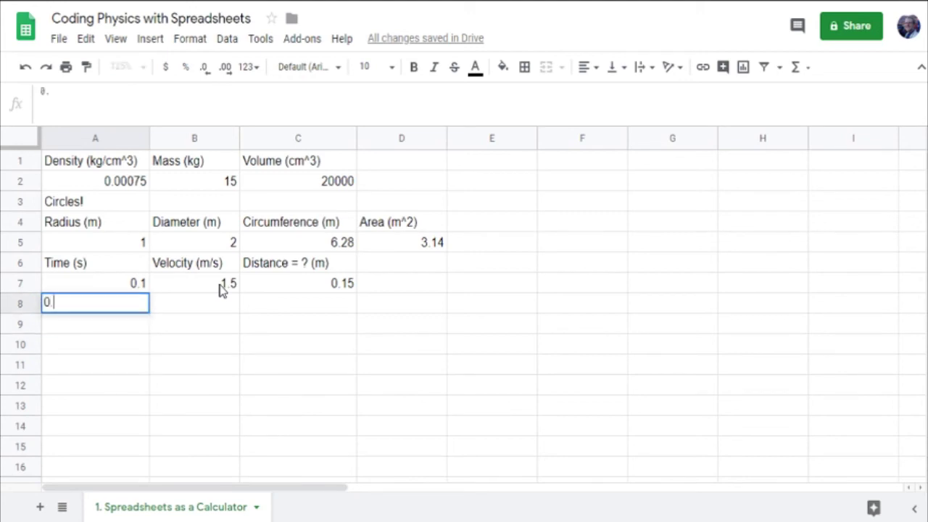
key(Return)
text(0.3)
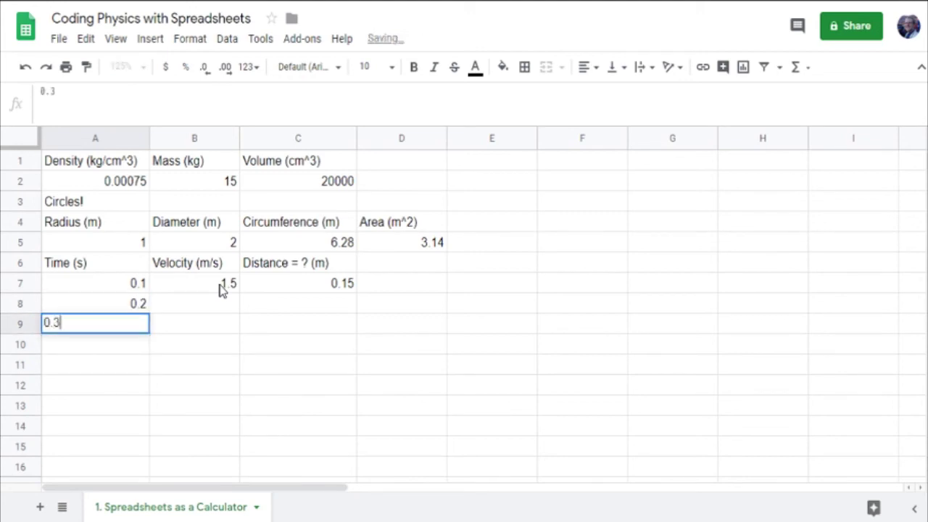
key(Return)
text(0.4)
key(Return)
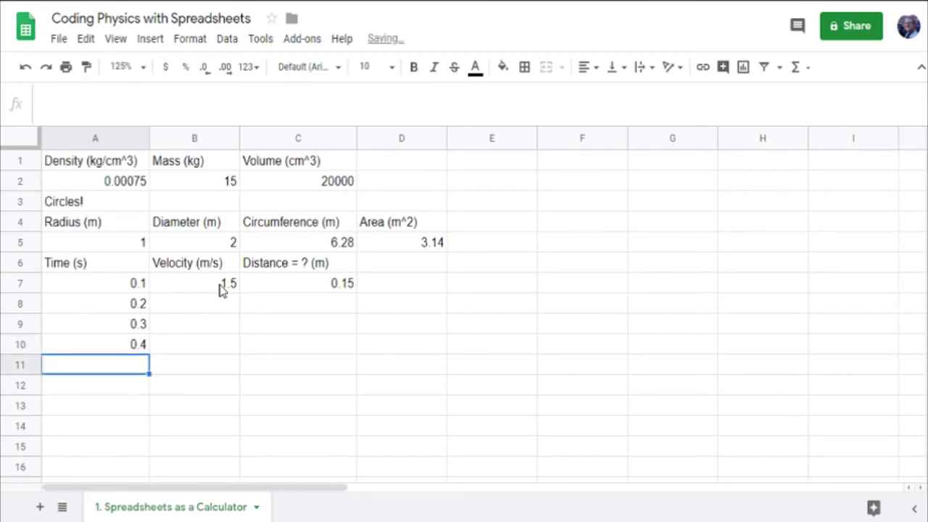
click(200, 284)
right_click(178, 283)
click(138, 287)
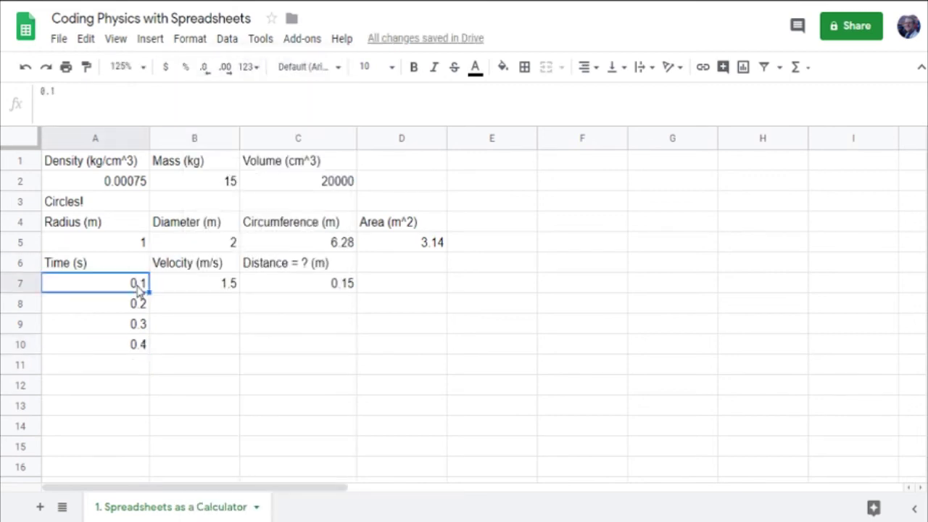
click(141, 307)
click(140, 326)
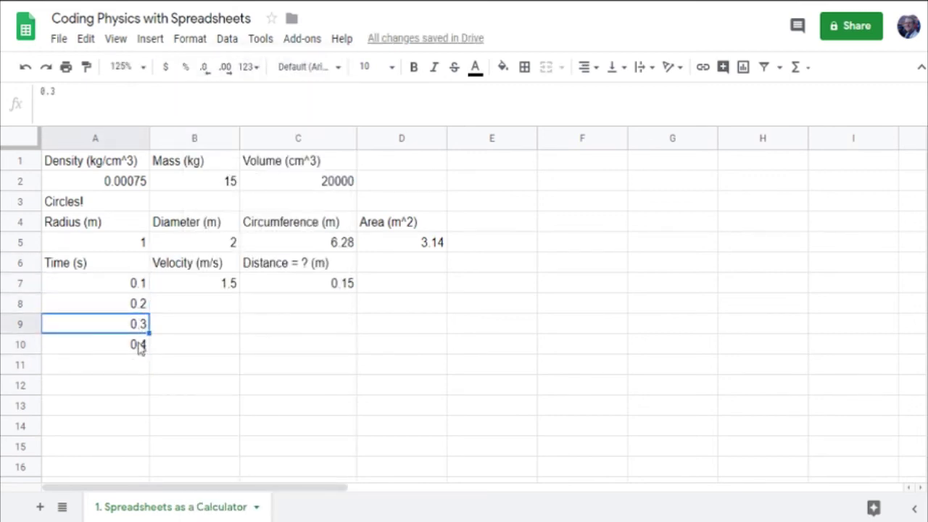
click(136, 353)
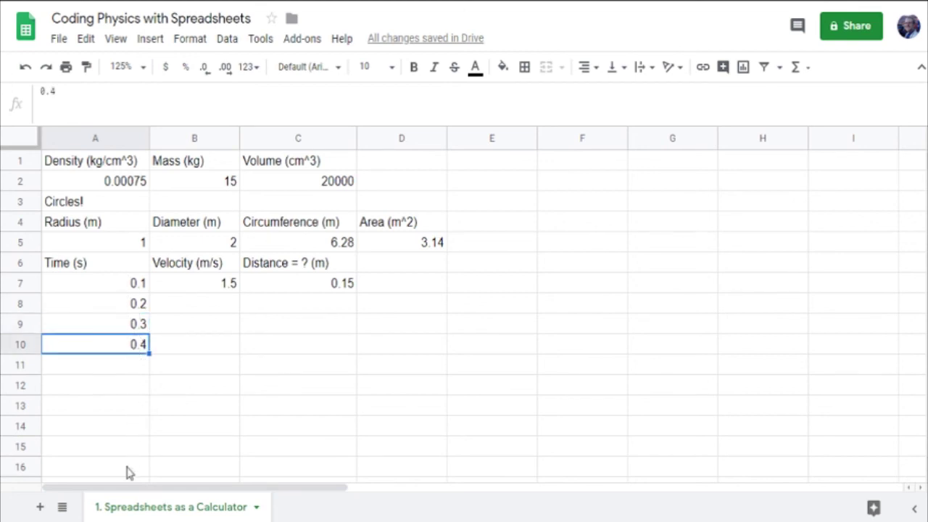
- Extend the time series from A7:A10 down to A26 in 0.1 increments, ending at 2
click(121, 284)
drag(123, 299, 126, 350)
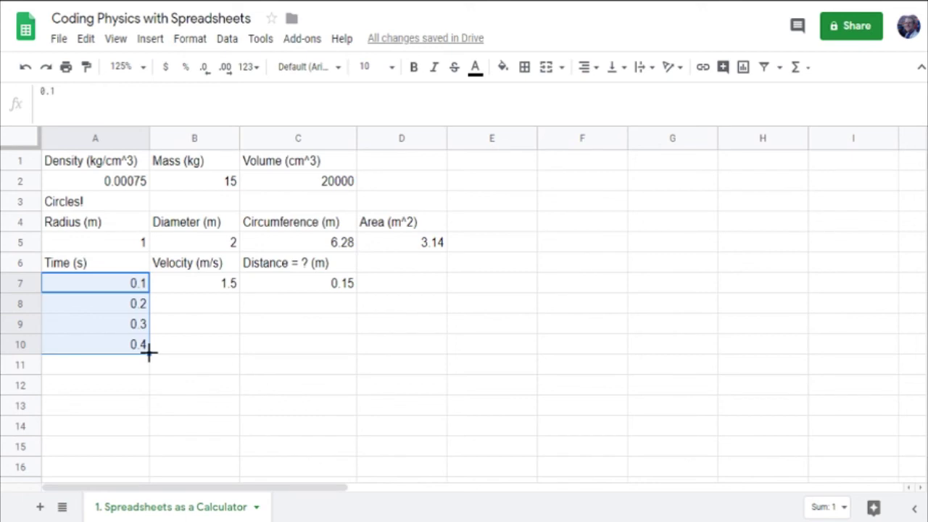
drag(148, 353, 148, 462)
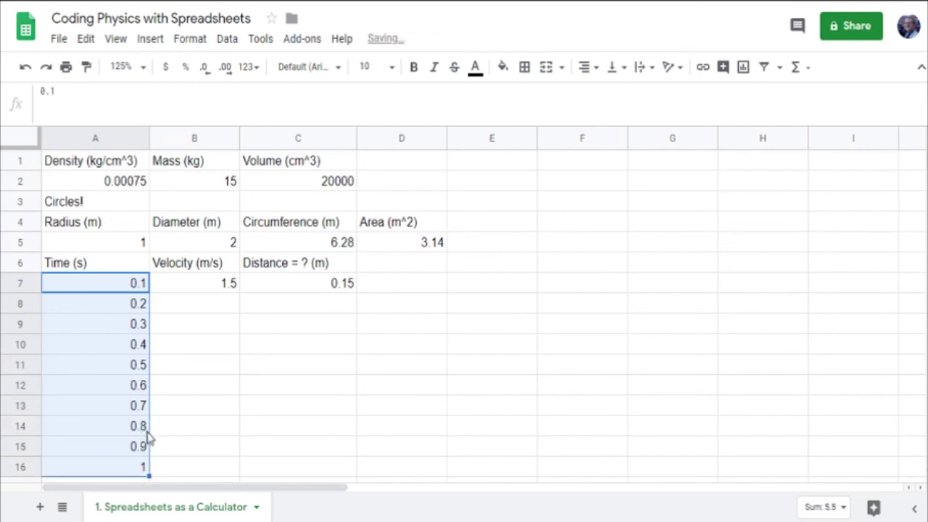
scroll(192, 442, down, 2)
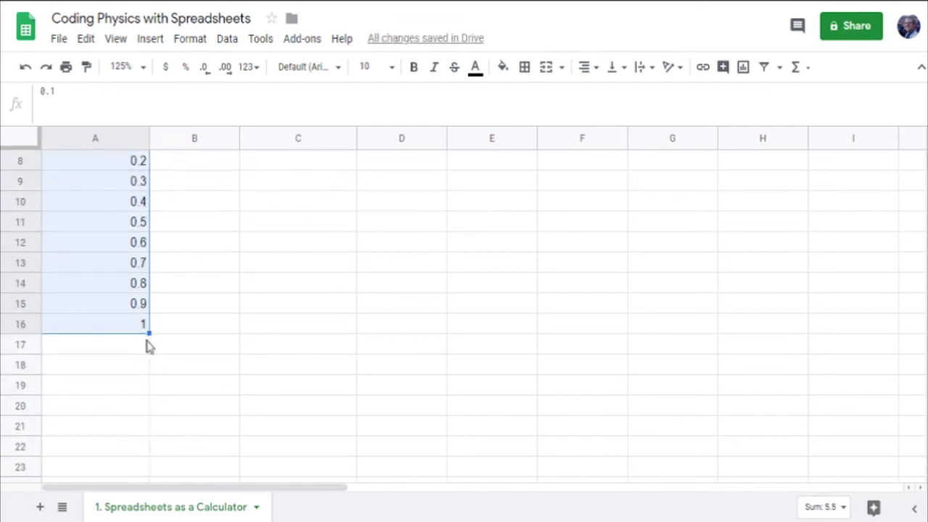
drag(147, 332, 146, 422)
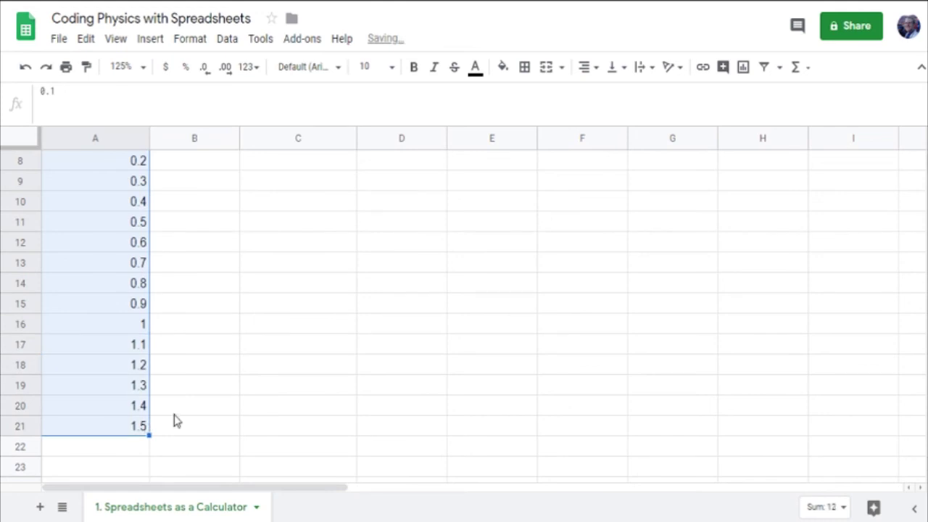
scroll(154, 430, down, 3)
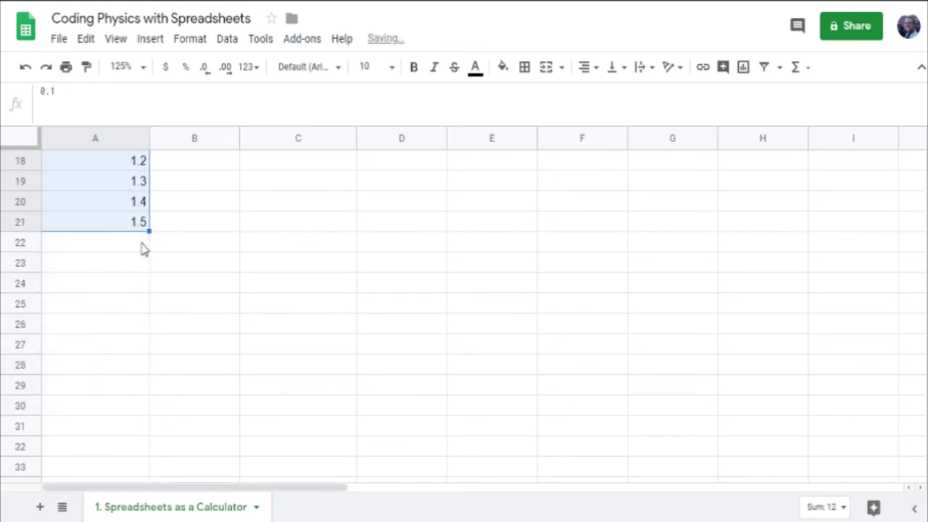
drag(149, 230, 150, 326)
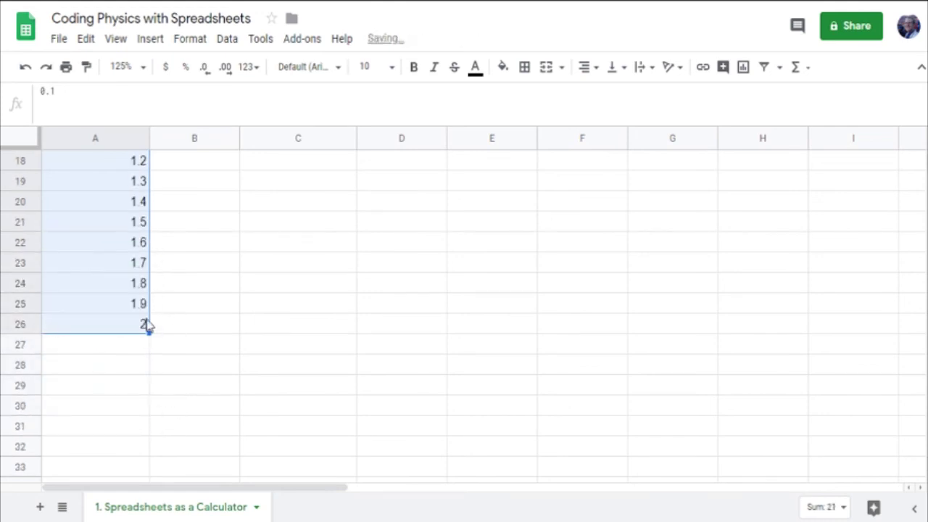
- Fill the velocity value 1.5 from B7 down to B26 alongside the time series
scroll(296, 326, up, 3)
scroll(296, 325, up, 1)
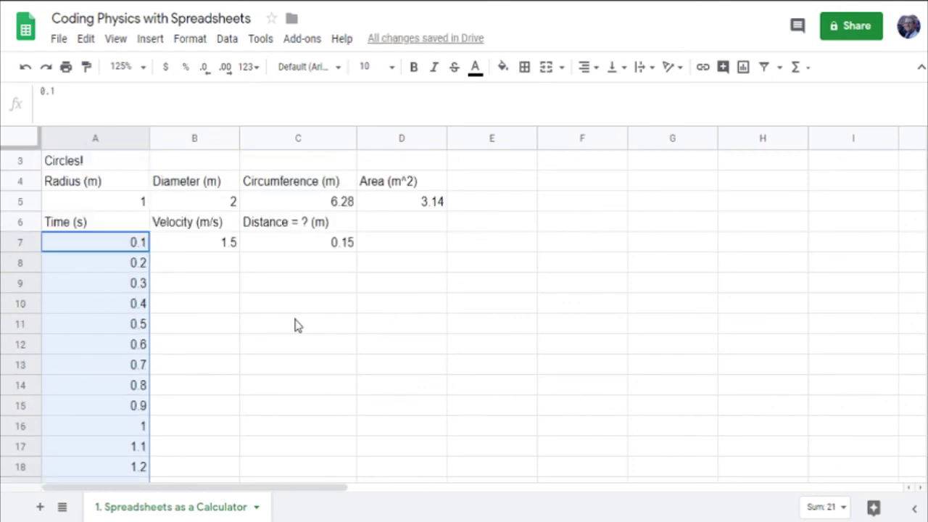
click(282, 244)
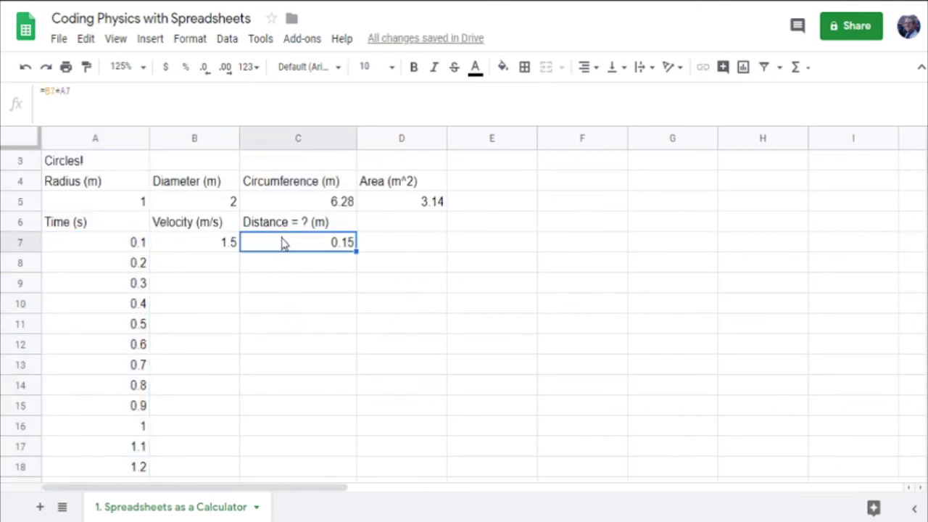
click(193, 249)
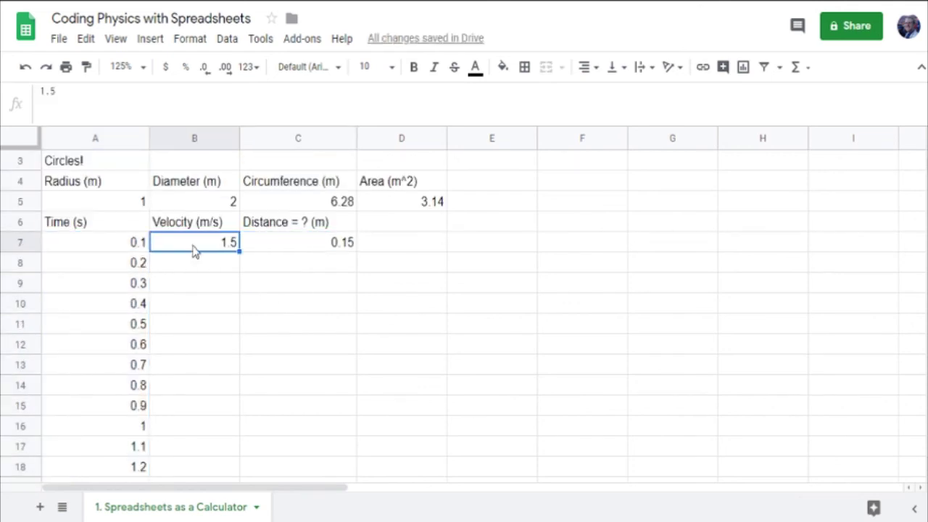
drag(240, 251, 232, 375)
scroll(232, 350, down, 2)
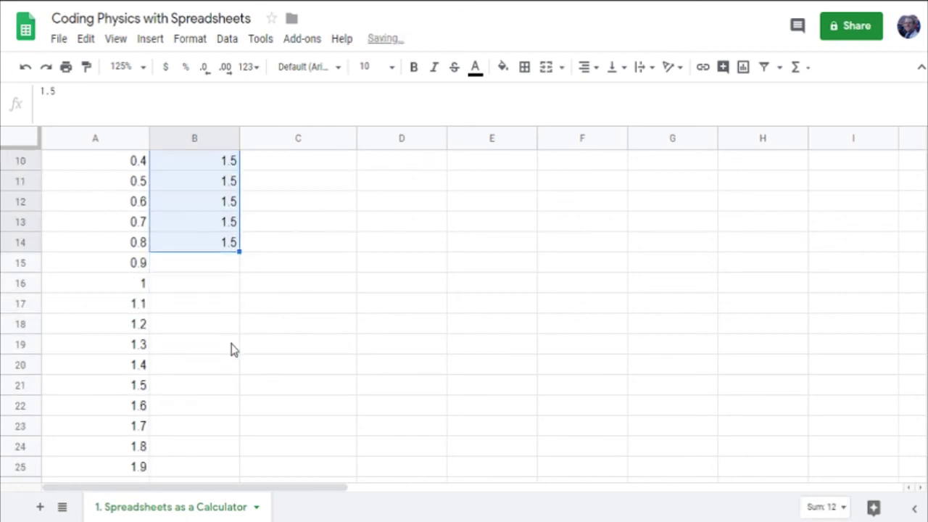
scroll(232, 349, down, 1)
drag(239, 209, 232, 439)
- Copy the distance formula from C7 down into C8
scroll(338, 382, up, 3)
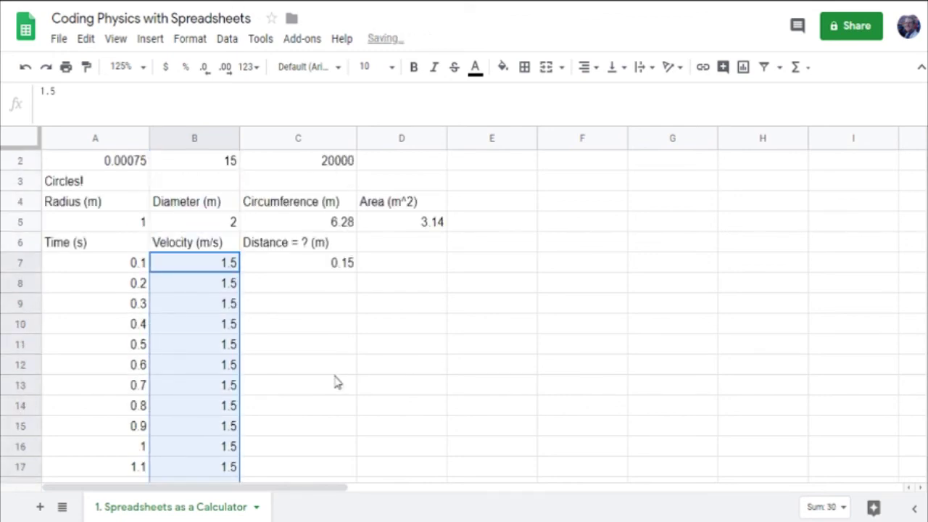
scroll(338, 382, up, 1)
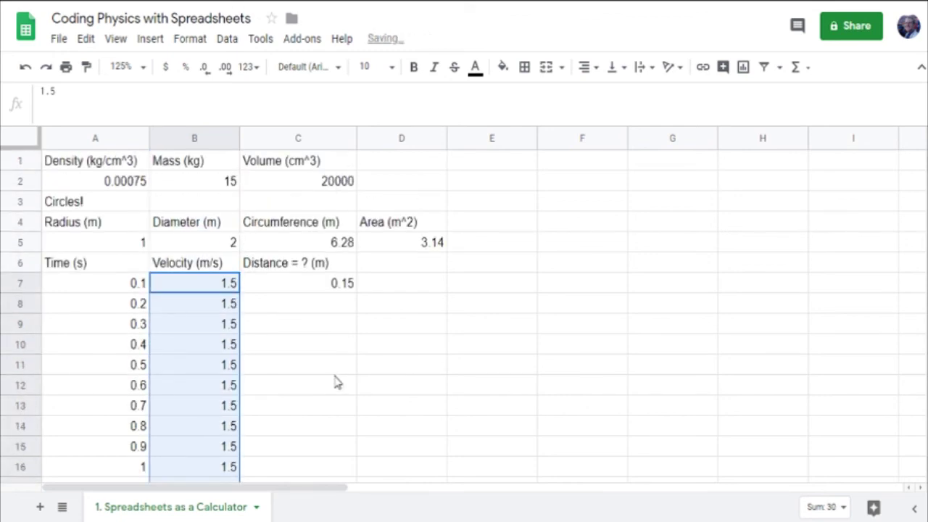
click(303, 304)
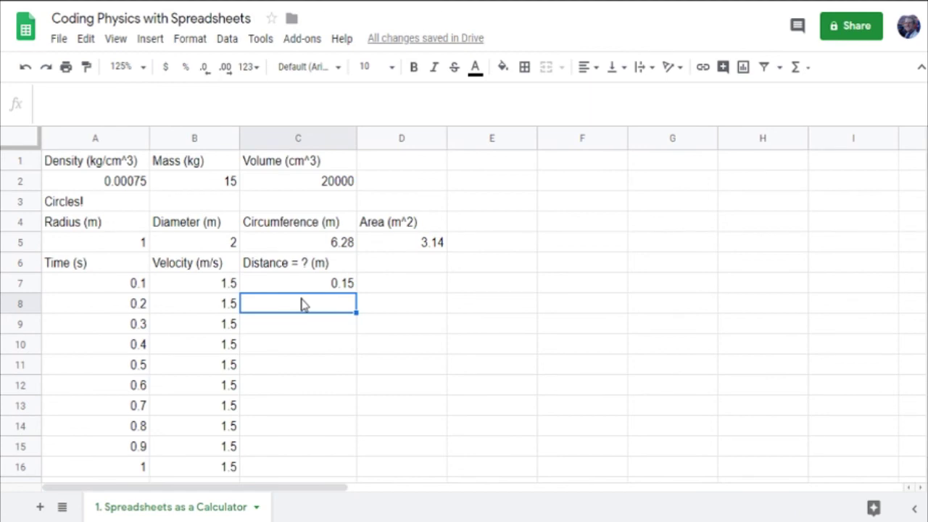
click(304, 287)
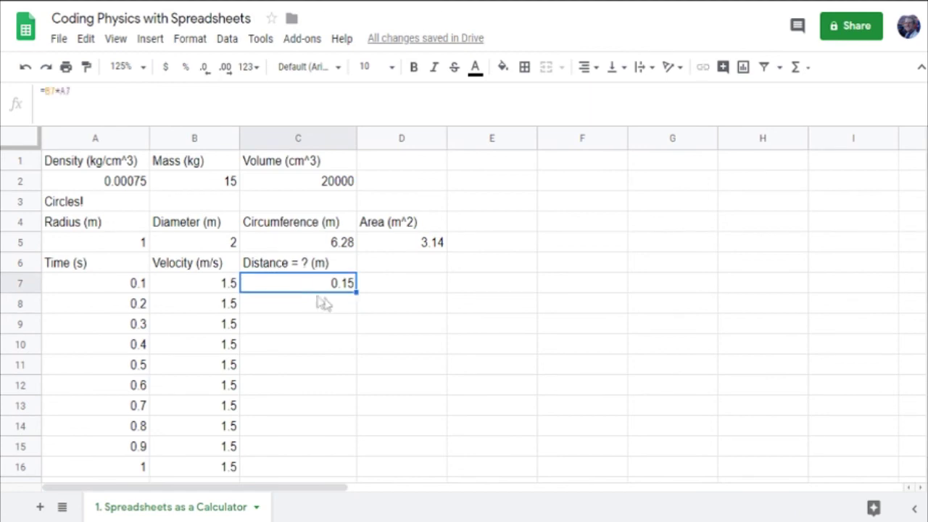
drag(356, 292, 356, 310)
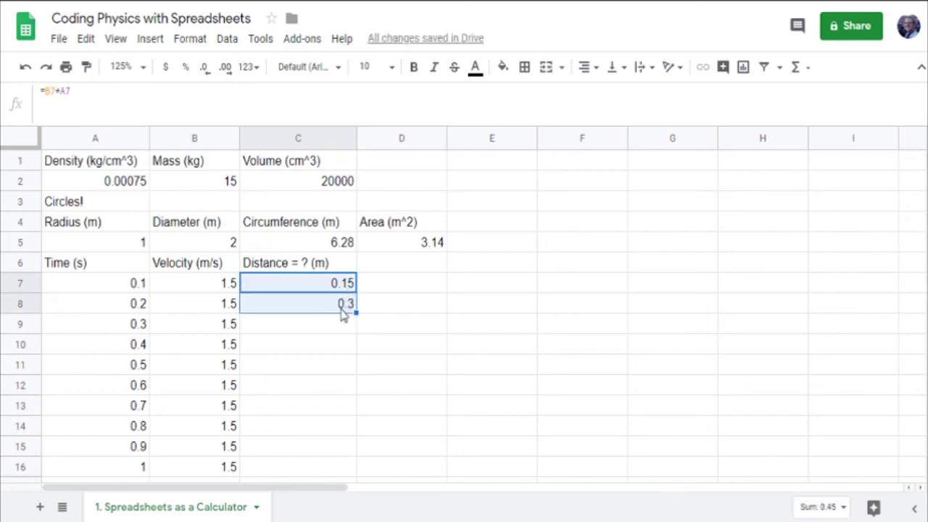
- Inspect the cell references in the distance formulas of C7 and C8
click(342, 284)
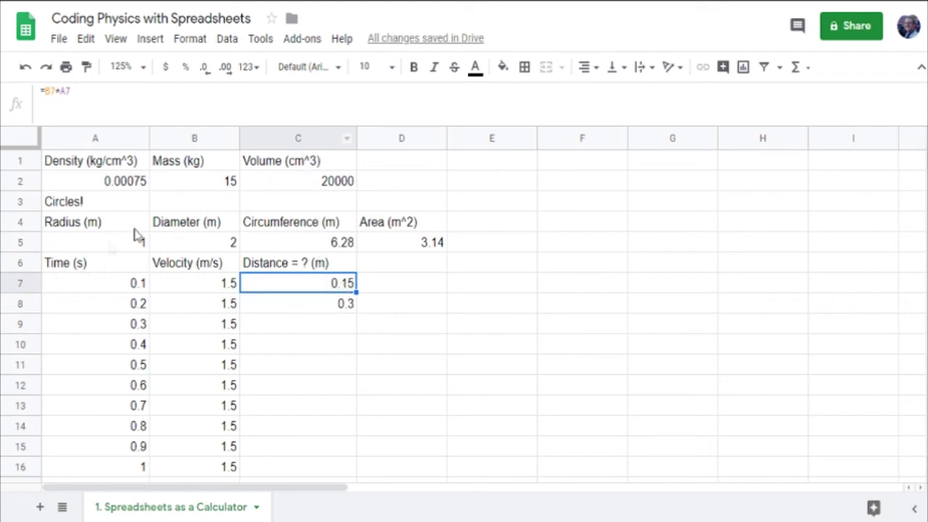
click(157, 95)
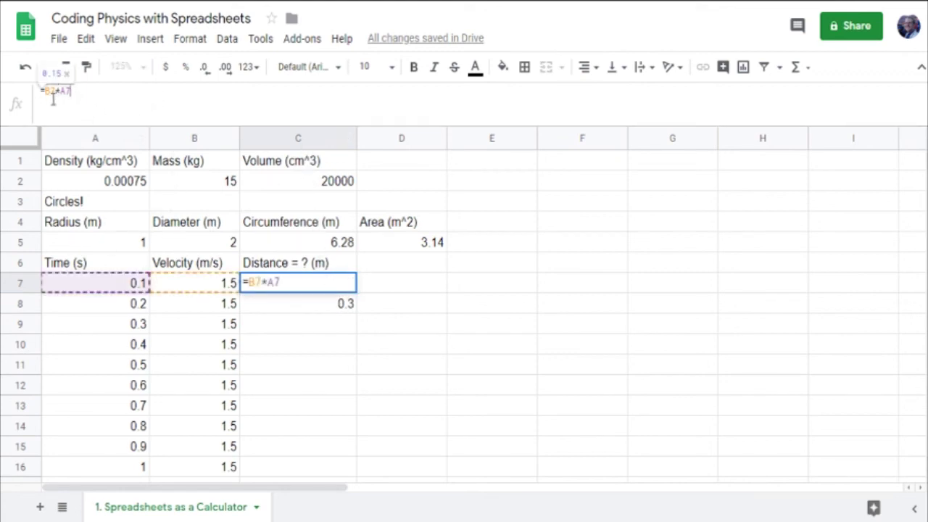
key(Return)
click(104, 94)
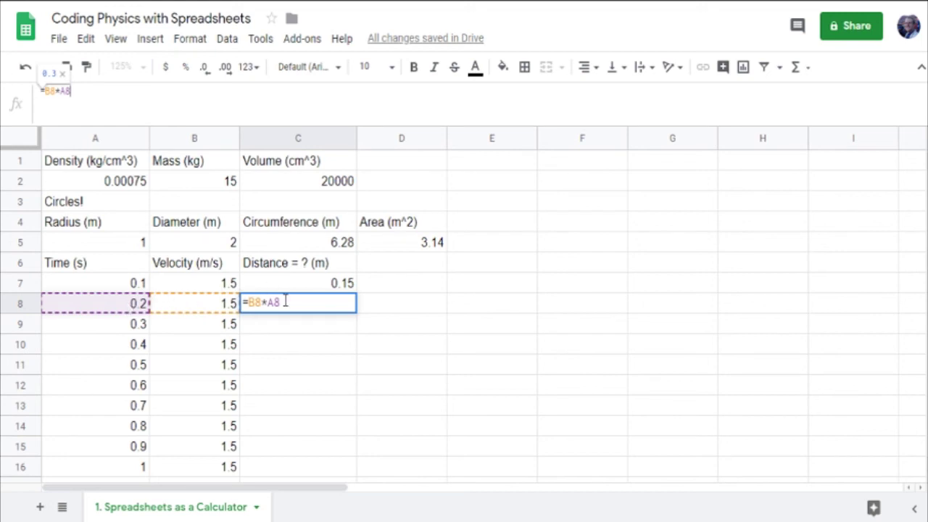
key(Return)
- Copy the distance formula from C8 down into C9 and check which cells it references
click(285, 303)
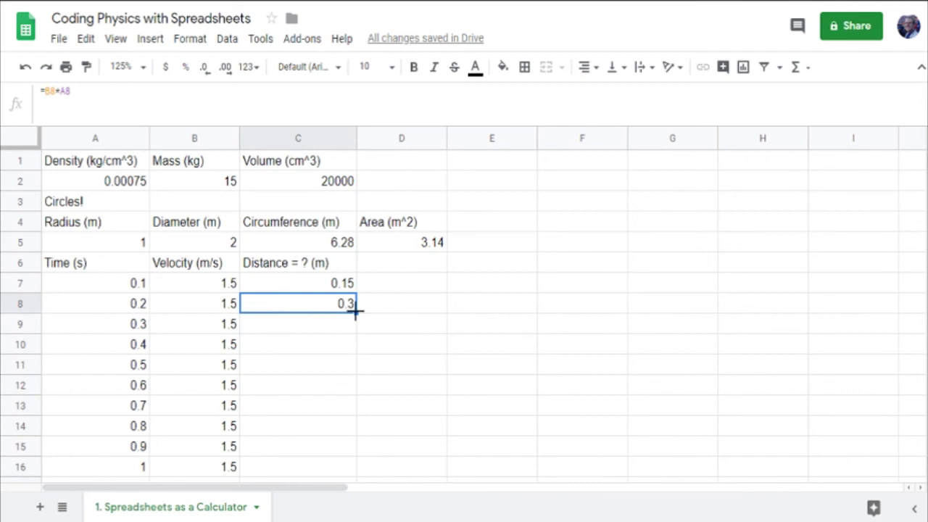
drag(356, 310, 355, 324)
drag(355, 325, 356, 328)
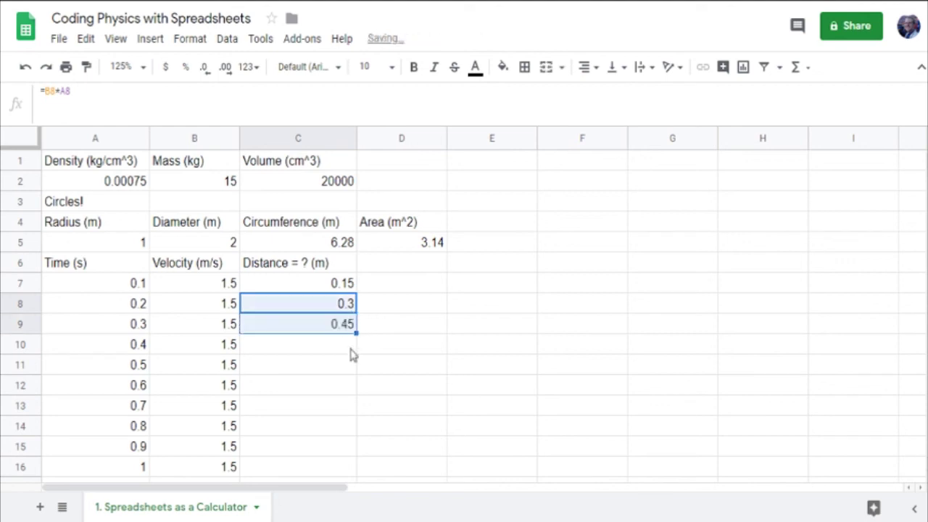
click(350, 328)
click(276, 109)
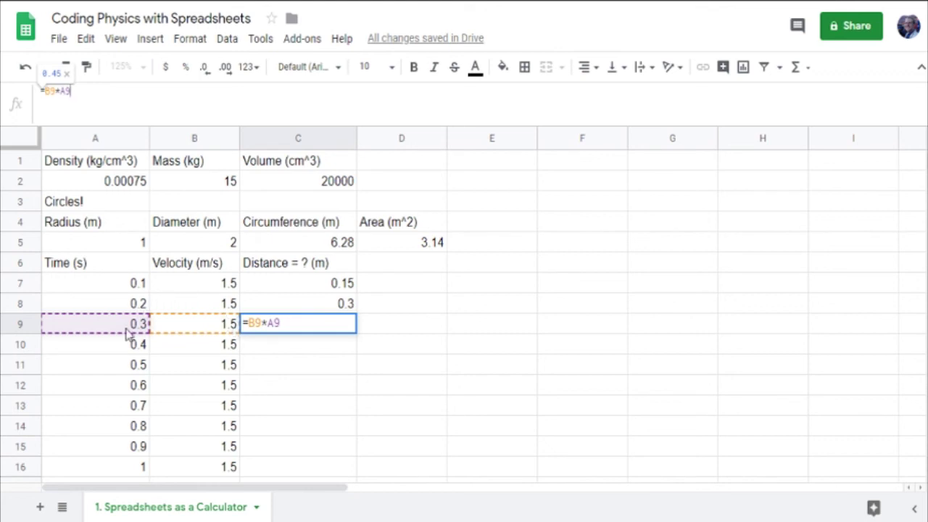
key(Return)
key(Up)
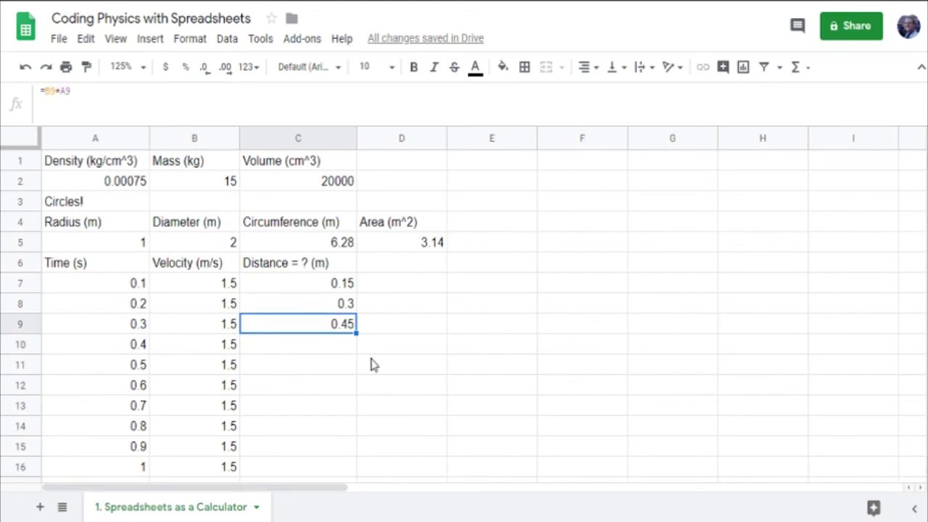
- Fill the distance formula from C9 down to C16 and check the references in C15
scroll(371, 365, down, 2)
drag(356, 230, 352, 377)
click(327, 347)
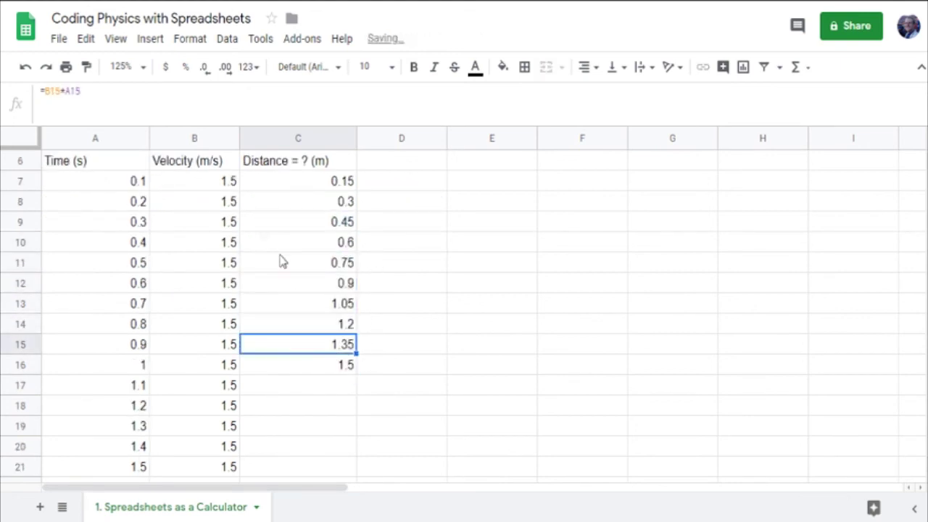
click(177, 100)
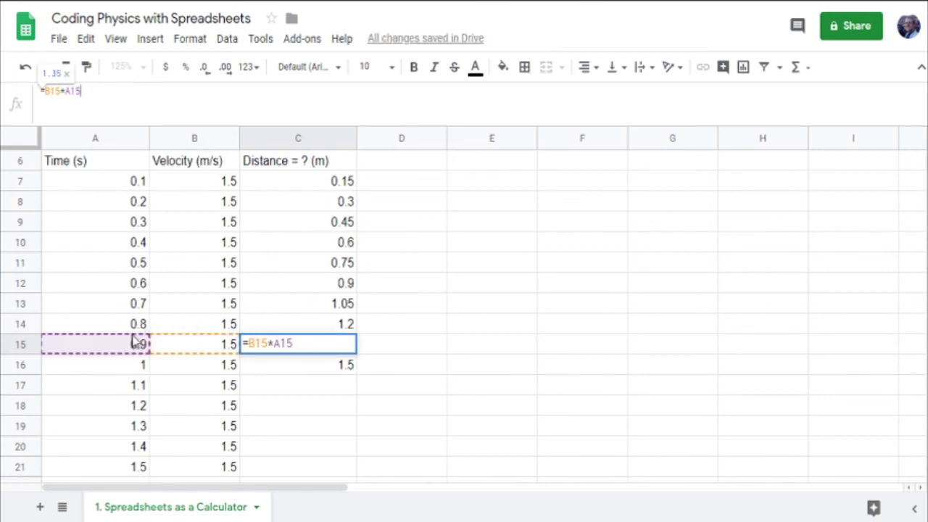
key(Return)
- Extend the distance formula from C16 down to C26, the last row of the time series
scroll(224, 400, down, 4)
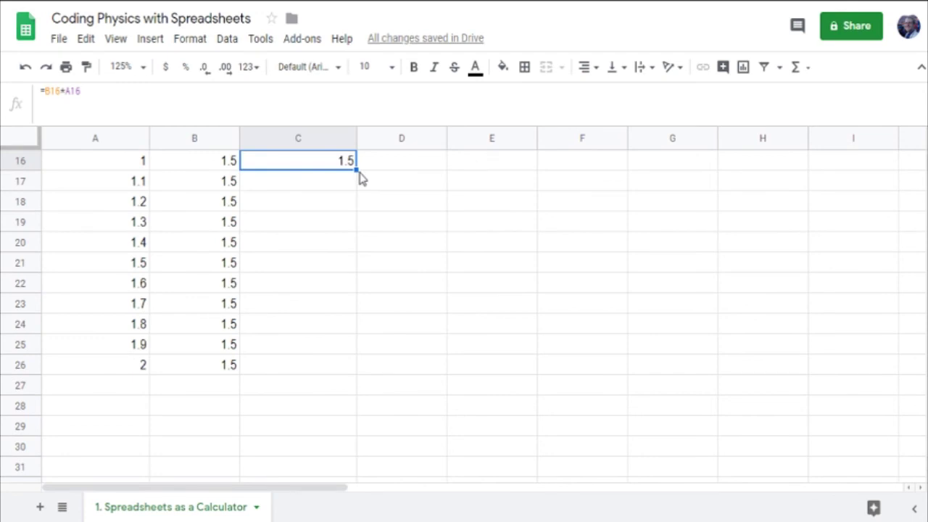
drag(358, 172, 358, 313)
drag(351, 371, 352, 371)
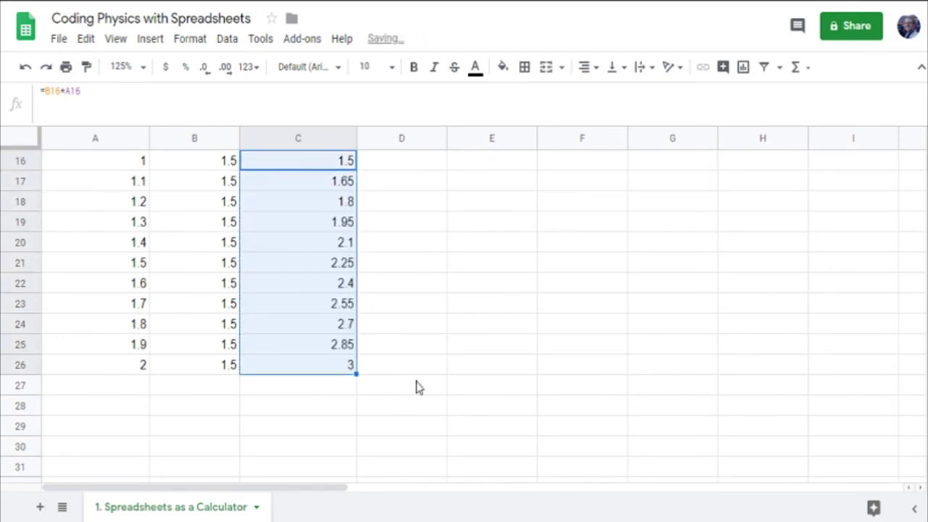
- Review the first distance formula and the time values in column A of the completed series
scroll(416, 381, up, 4)
scroll(417, 381, up, 2)
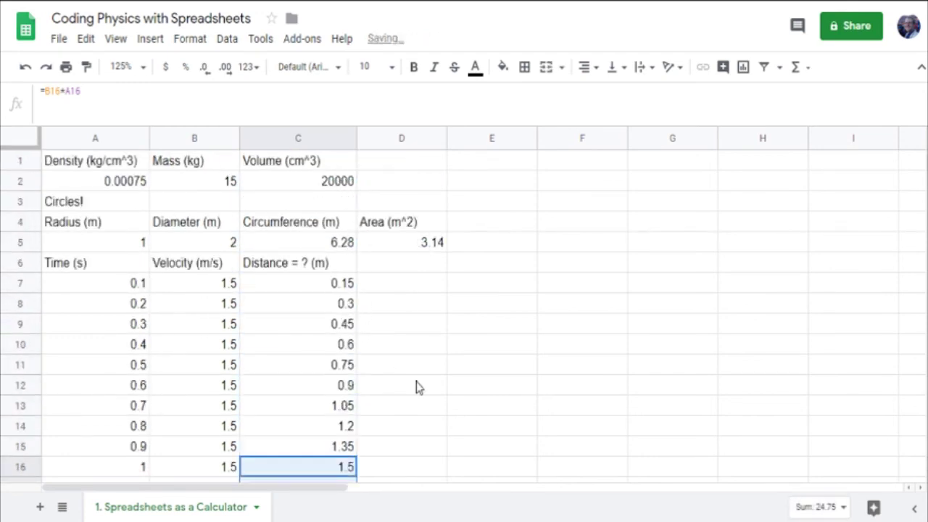
click(276, 290)
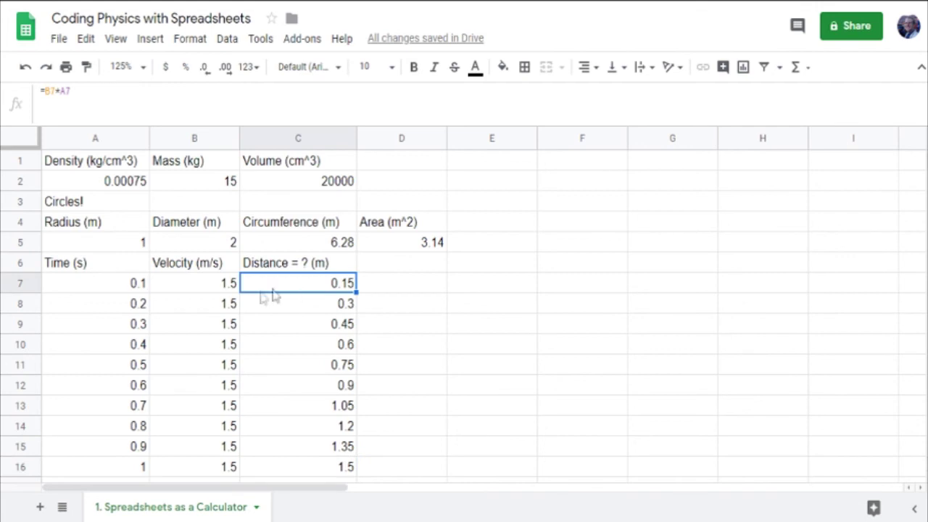
click(137, 293)
click(129, 323)
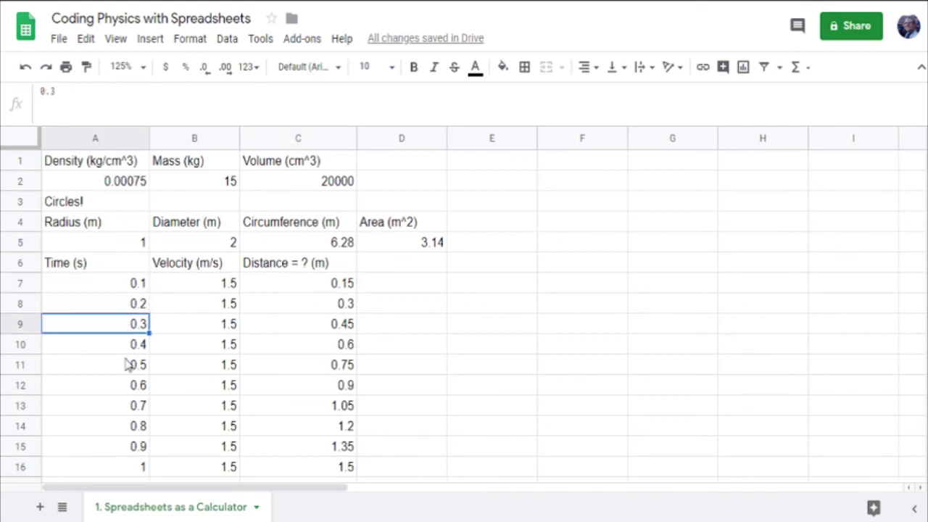
click(125, 352)
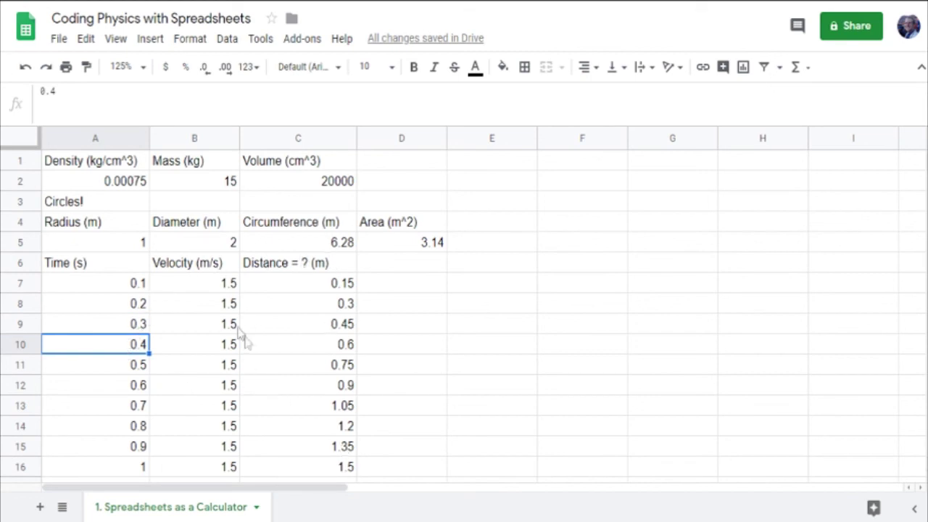
scroll(124, 302, down, 4)
scroll(124, 303, up, 2)
scroll(124, 302, up, 1)
- Go through the distance formulas cell by cell from C7 to C26 to compare their row references
click(314, 226)
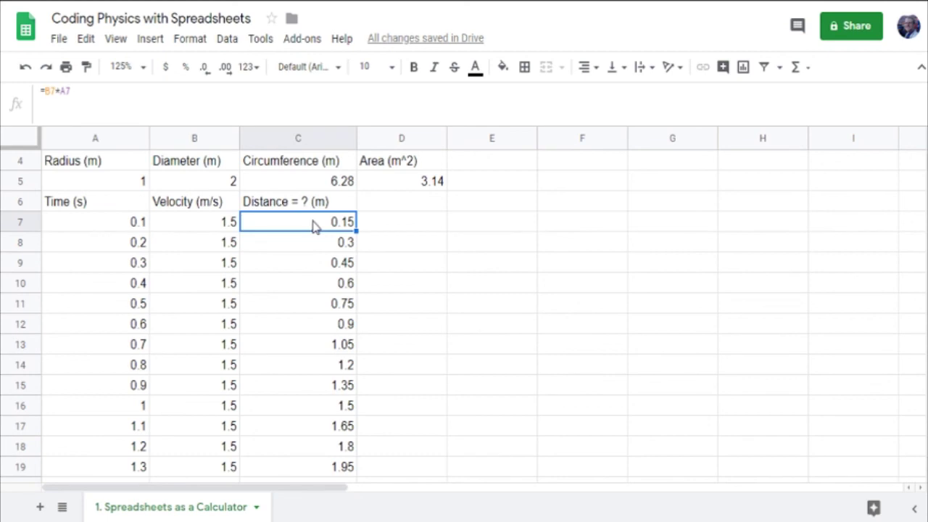
key(Down)
key(Down)
key(Down)
key(Down)
key(Down)
key(Down)
key(Down)
key(Down)
key(Down)
key(Down)
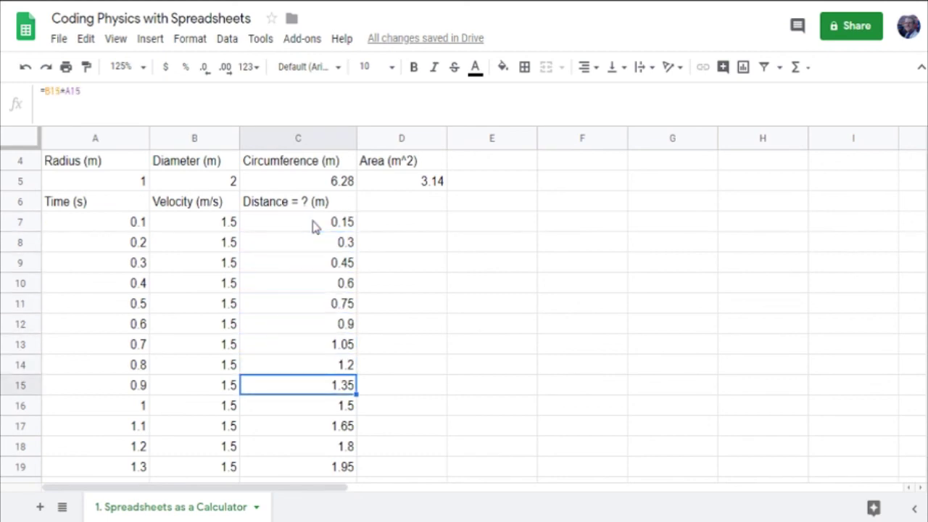
key(Down)
key(Down)
key(Down)
key(Down)
key(Down)
key(Down)
key(Down)
key(Down)
key(Down)
key(Down)
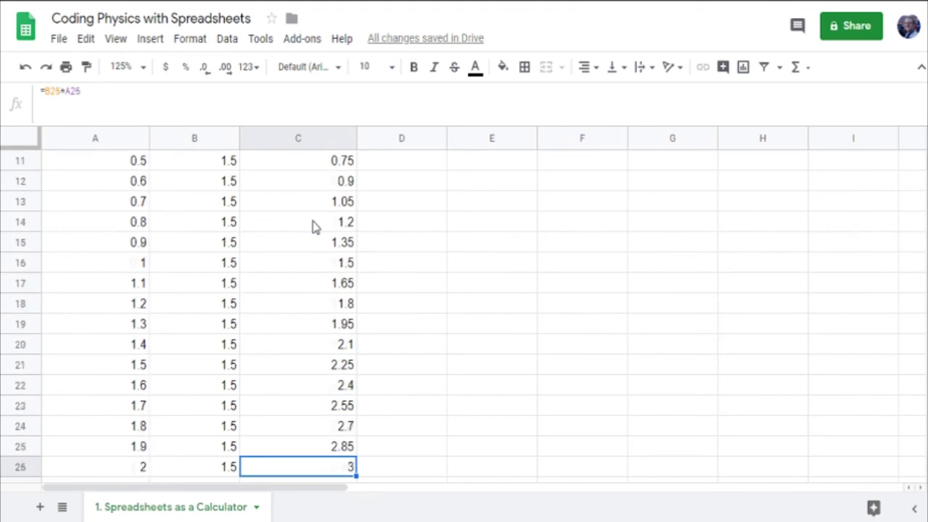
- Select the time data A6:A26 together with the distance data C6:C26, including their headers and excluding the velocity column
scroll(314, 226, up, 4)
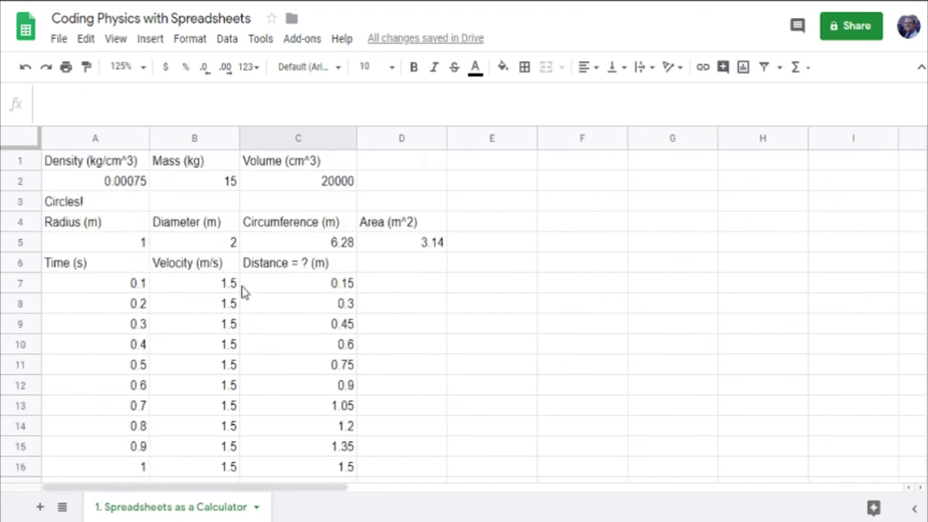
click(121, 268)
scroll(137, 325, down, 5)
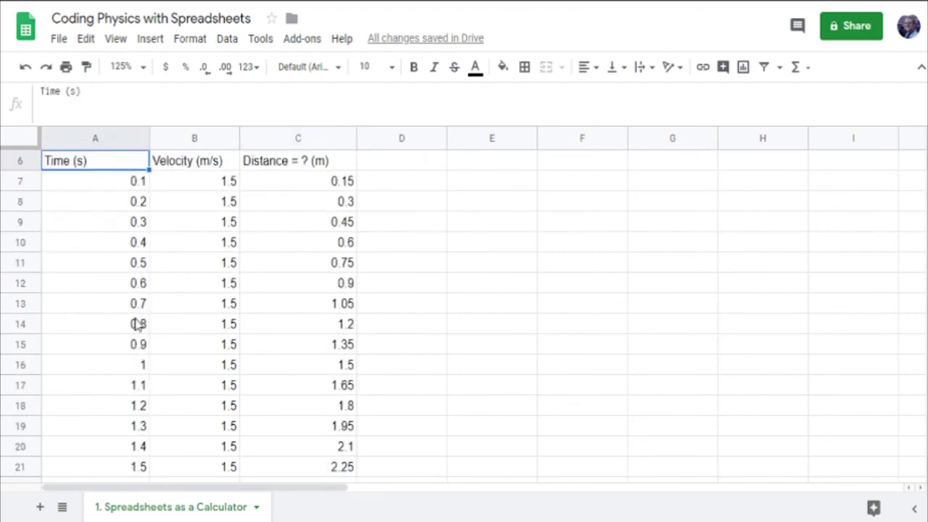
shift+click(124, 375)
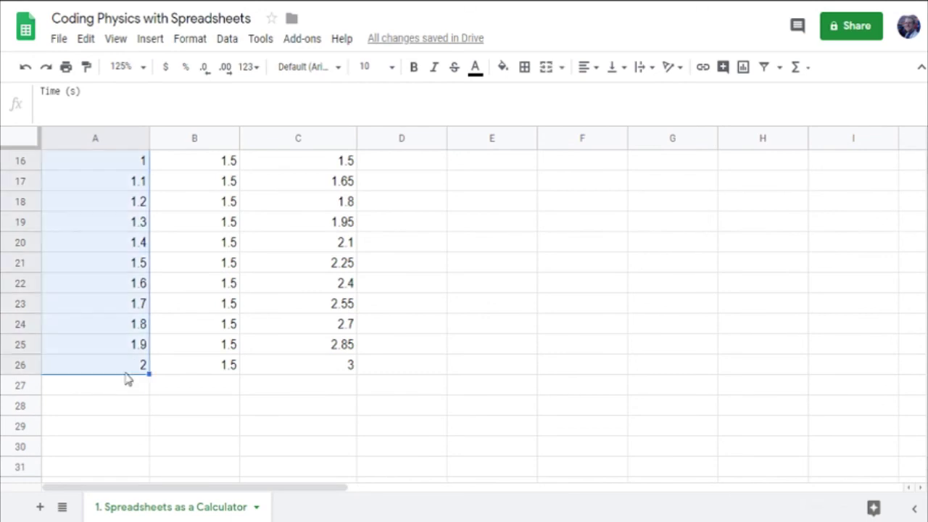
scroll(445, 387, up, 2)
scroll(444, 387, up, 3)
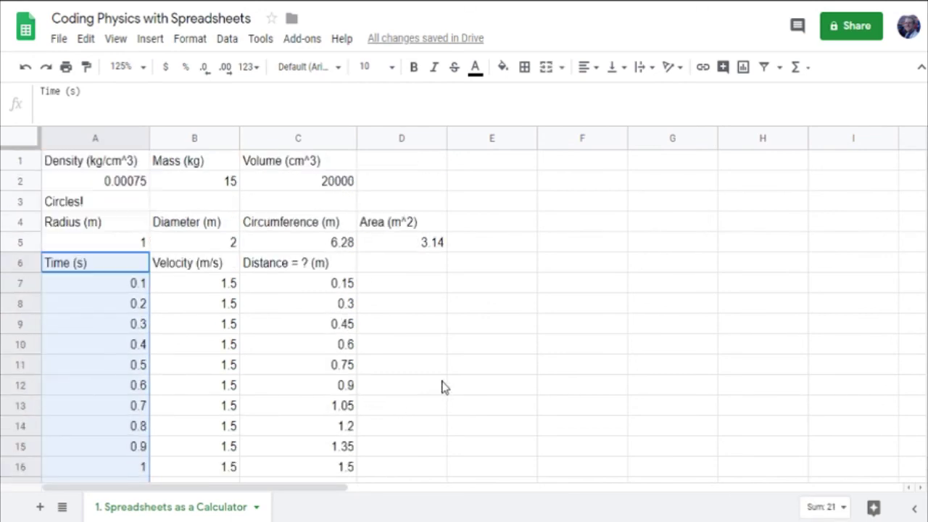
ctrl+click(320, 267)
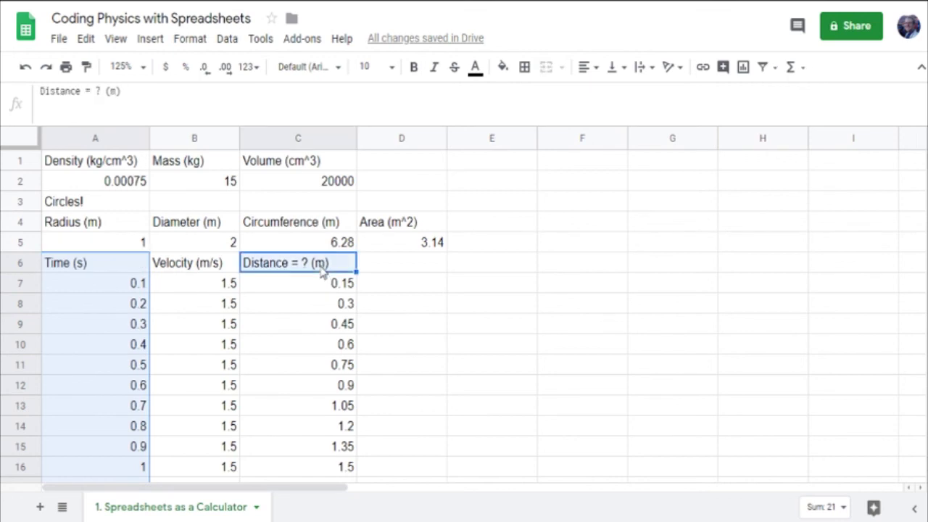
scroll(338, 317, down, 5)
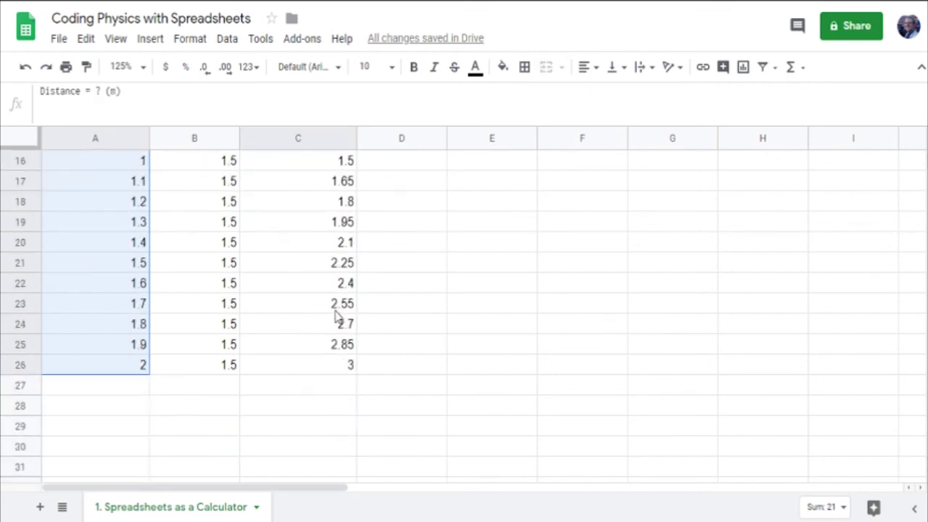
shift+click(308, 352)
shift+click(311, 362)
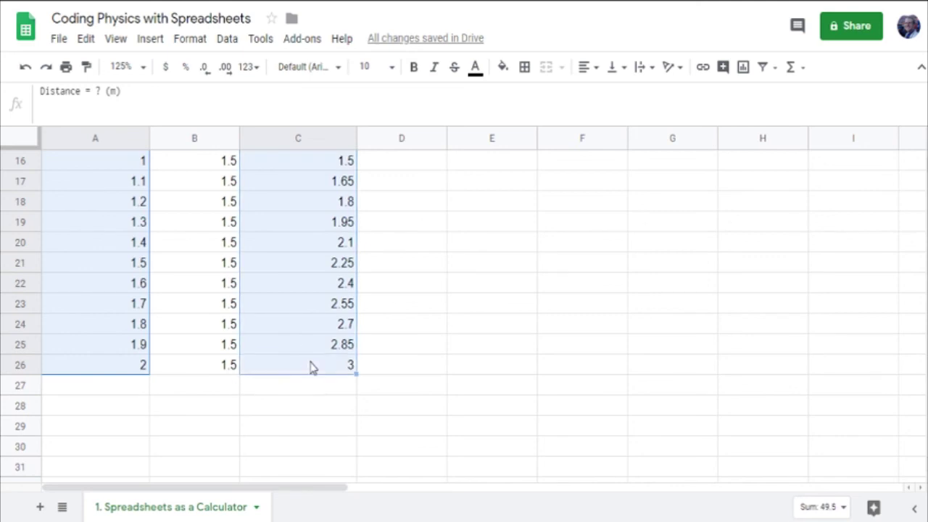
scroll(356, 347, up, 1)
scroll(356, 352, up, 4)
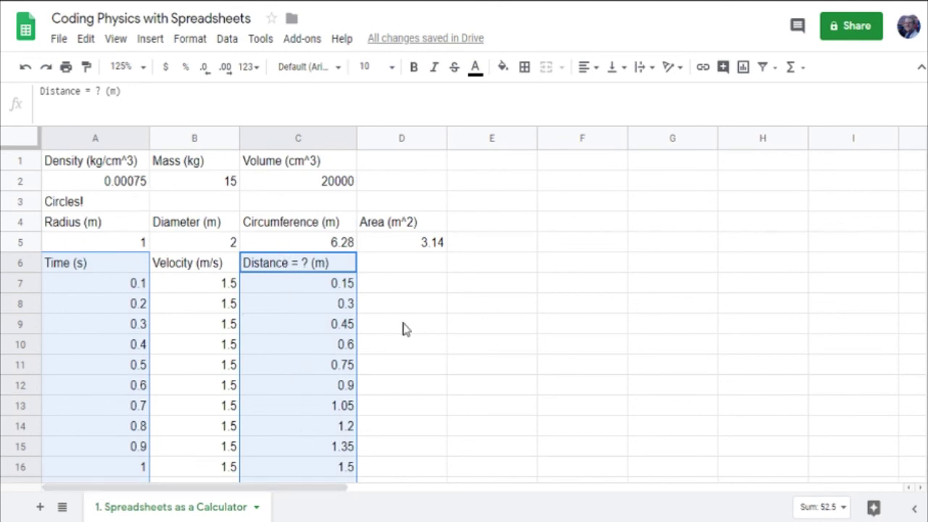
- Insert a scatter chart of the selected data titled "Position versus time", with Time (s) and Position (m) axes, and place it beside column C
click(148, 40)
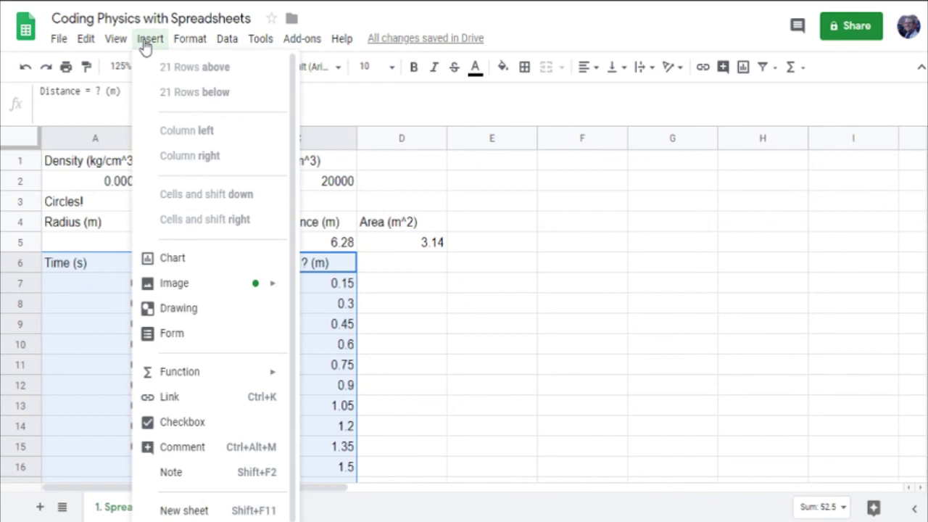
click(196, 258)
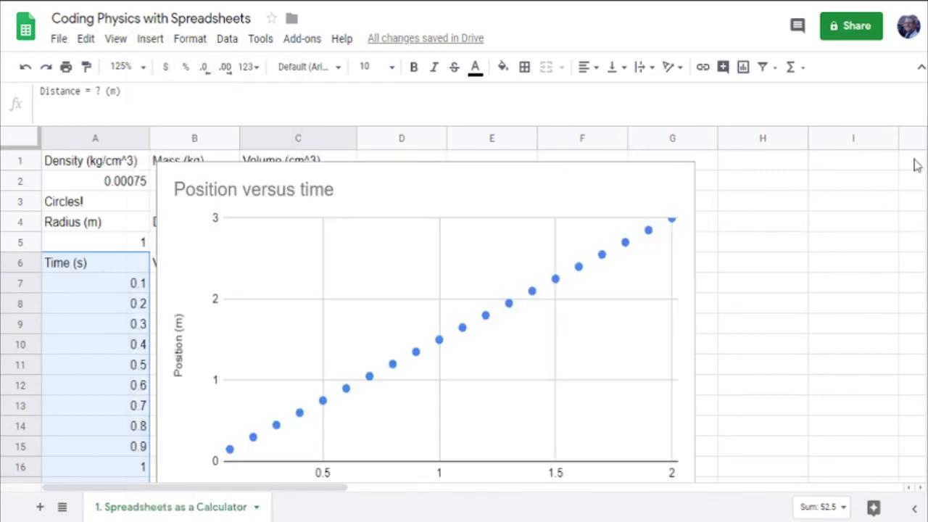
scroll(796, 276, down, 1)
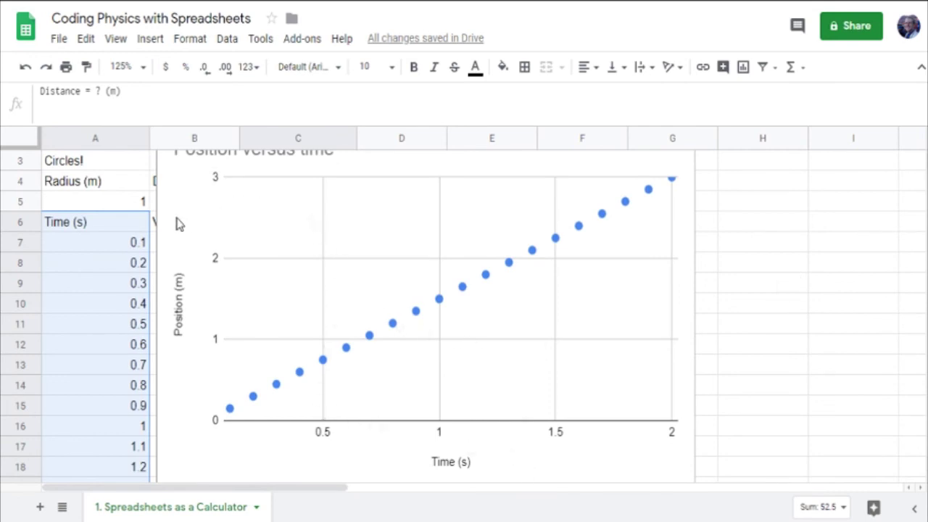
drag(180, 210, 377, 211)
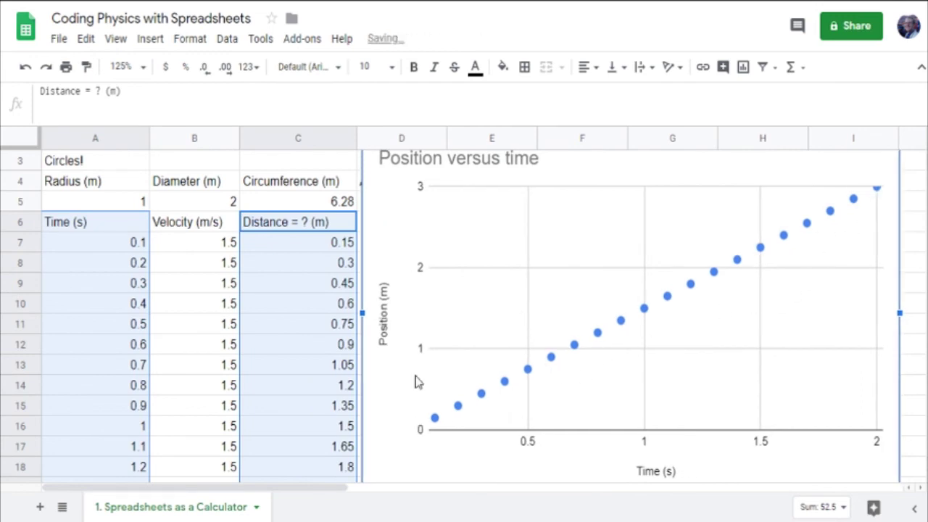
- Test the chart's response by setting the velocity in B11 to 2.0, and restore that cell to 1.5
click(209, 333)
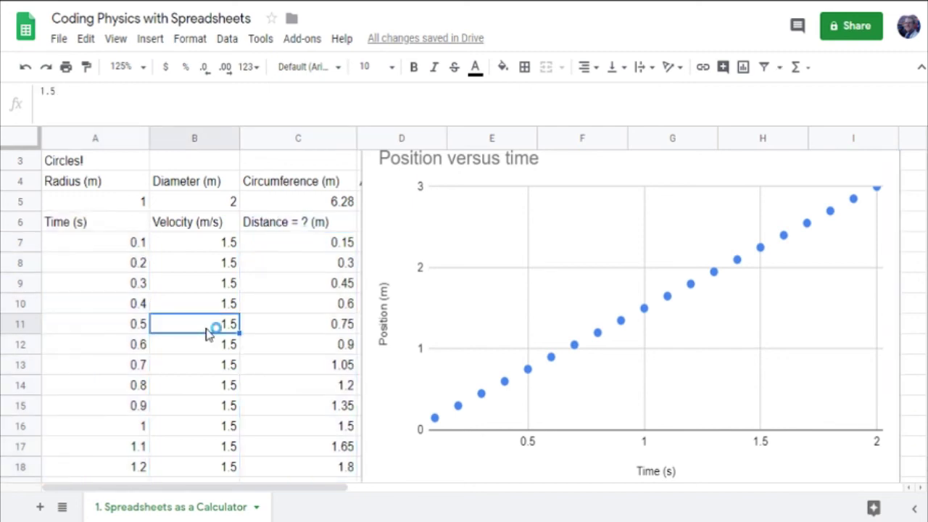
text(2)
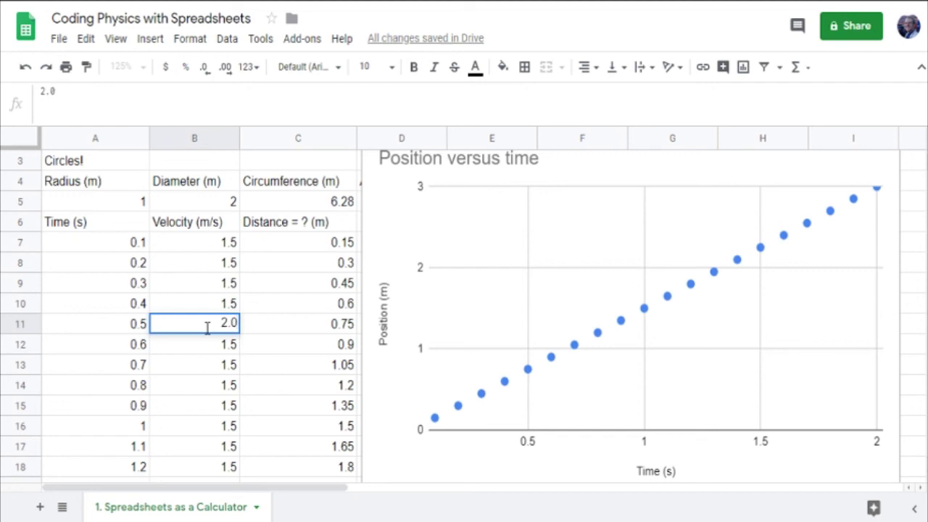
key(Return)
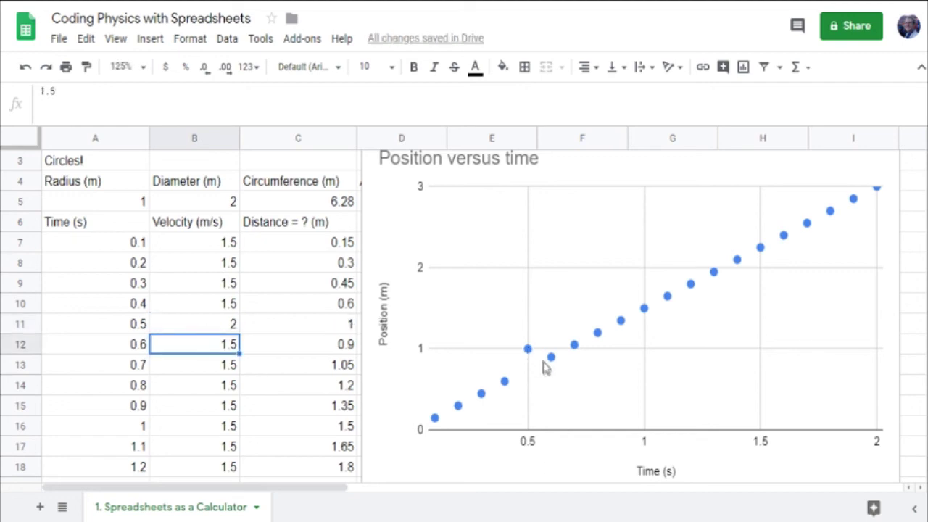
click(187, 333)
text(1.5)
key(Return)
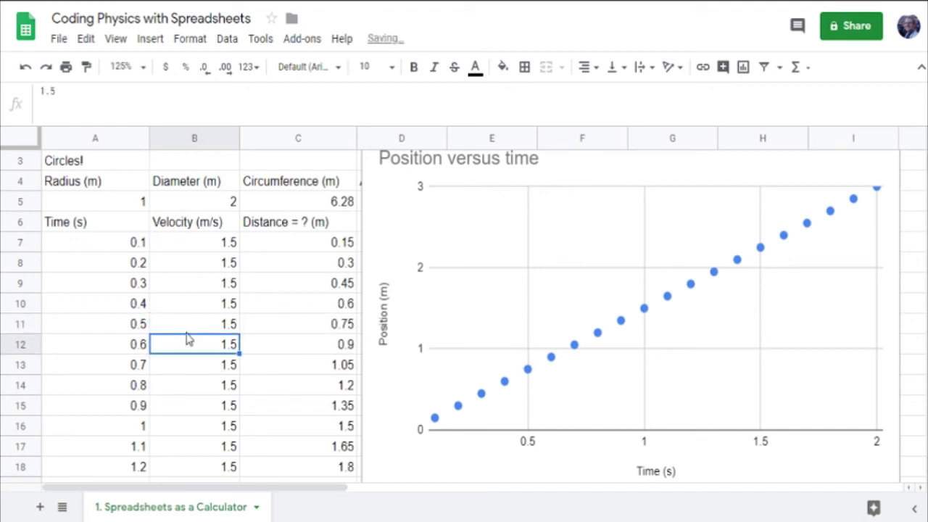
- Move the Position versus time chart past column D so it no longer covers the circle's area calculation
scroll(490, 403, up, 2)
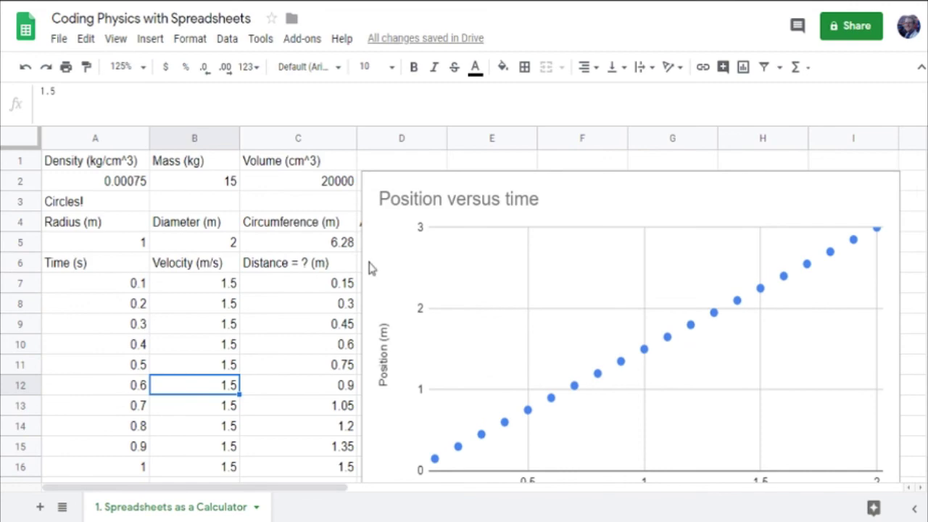
scroll(425, 269, down, 1)
drag(382, 241, 483, 242)
scroll(372, 292, up, 1)
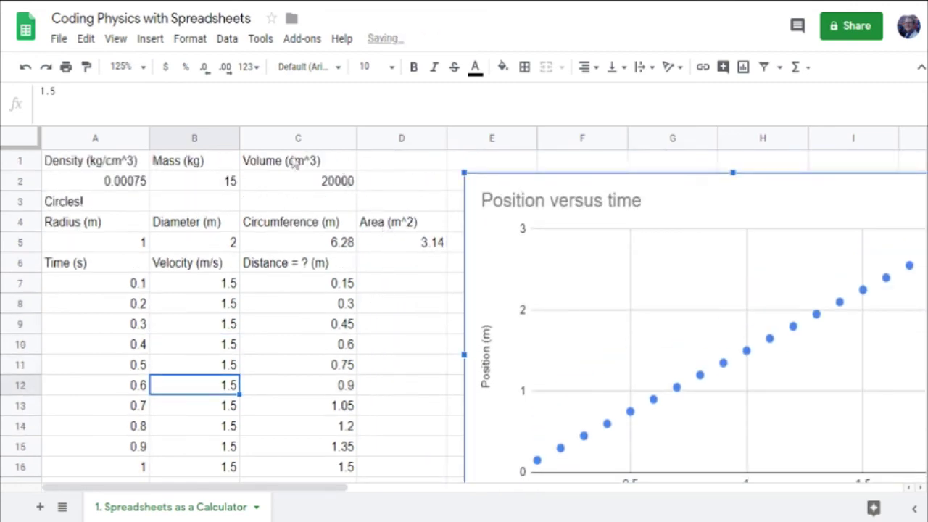